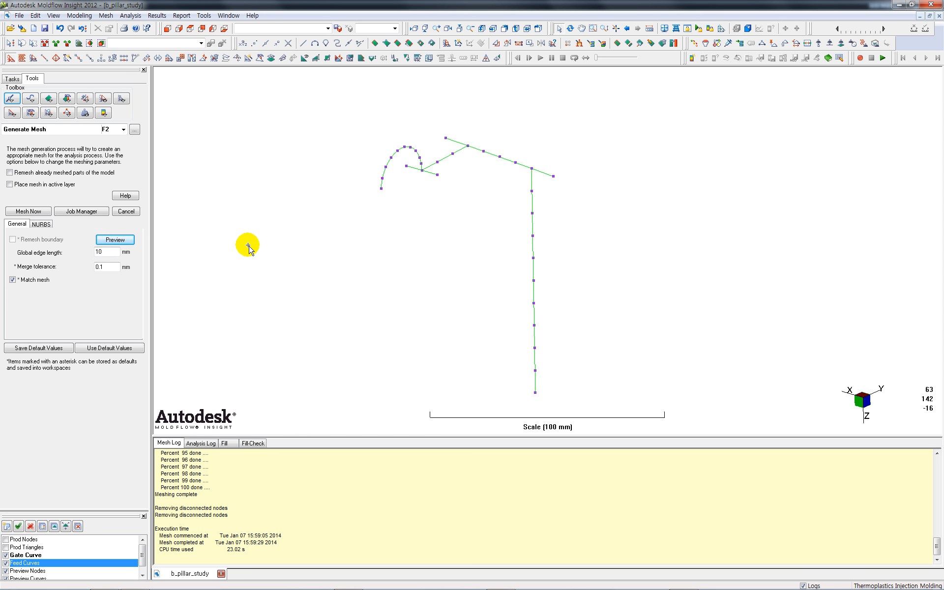
Set the mesh chord height to 0.3 mm and generate the mesh for the gate and feed curves
{"action": "left_click", "coordinate": [41, 226]}
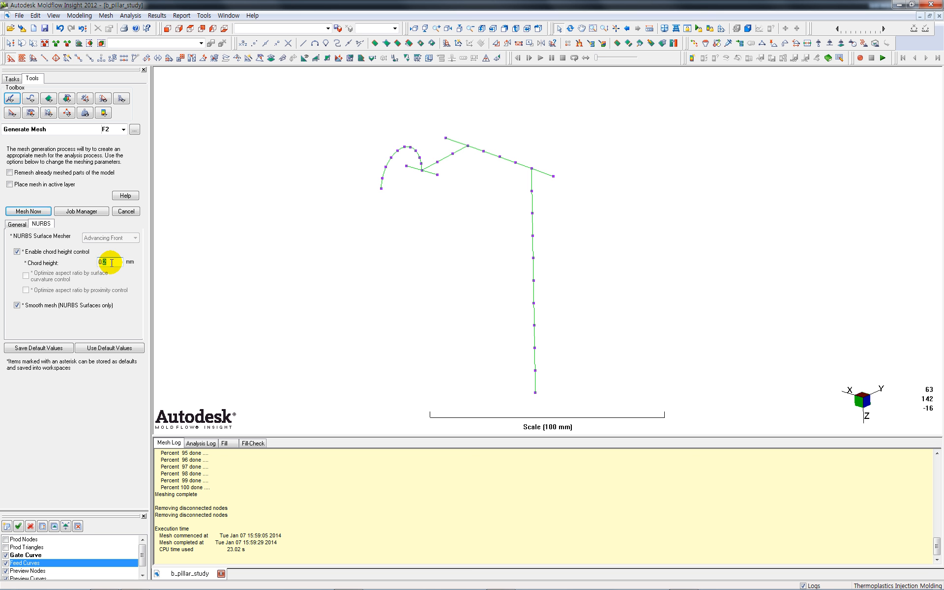
{"action": "key", "text": "Return"}
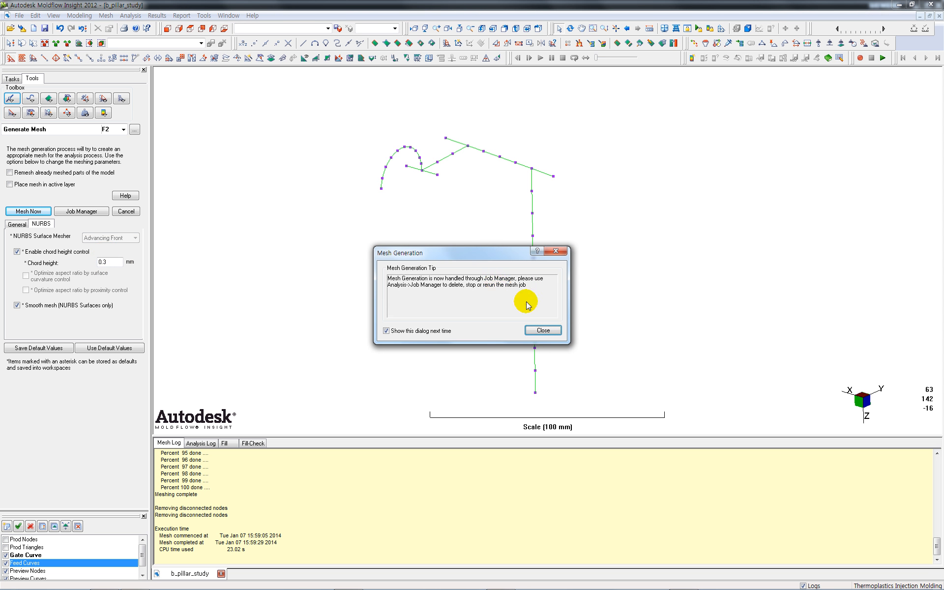
{"action": "left_click", "coordinate": [538, 331]}
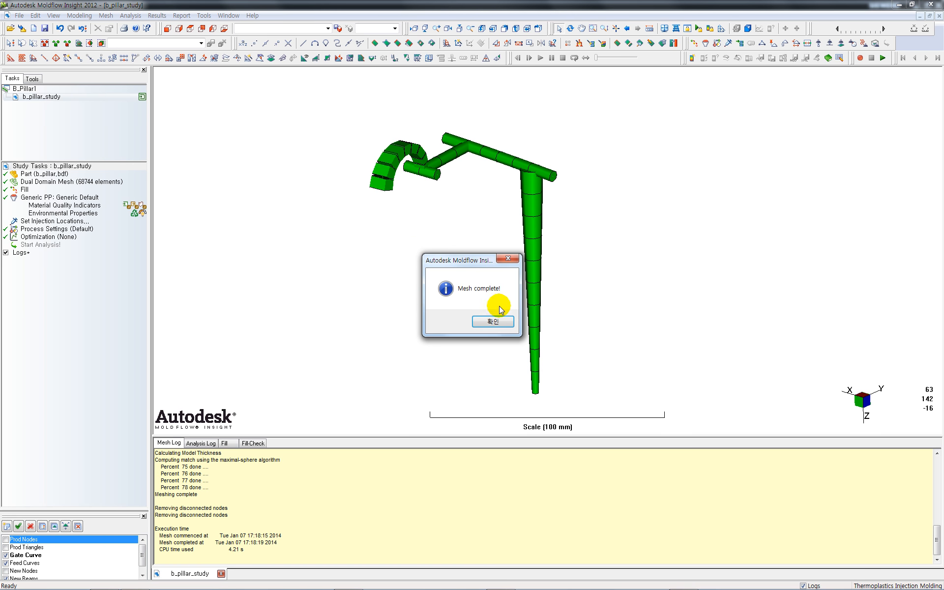
{"action": "key", "text": "Return"}
Set the curved rectangular gate's dimensions for the entire taper section: start width 5 mm, start height 3 mm, end width 8 mm, and update the end height
{"action": "middle_click_drag", "start_coordinate": [459, 228], "coordinate": [368, 197]}
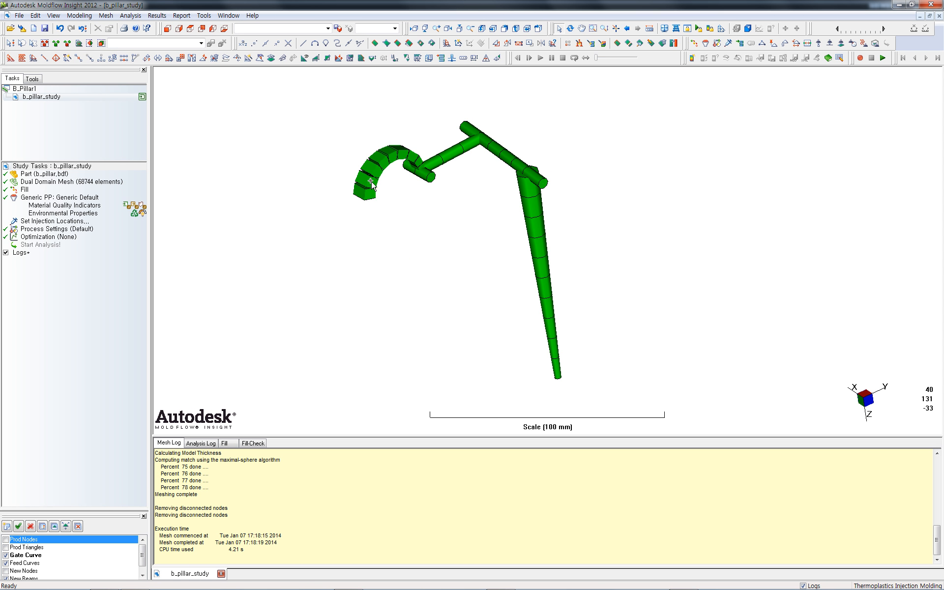
{"action": "right_click", "coordinate": [371, 182]}
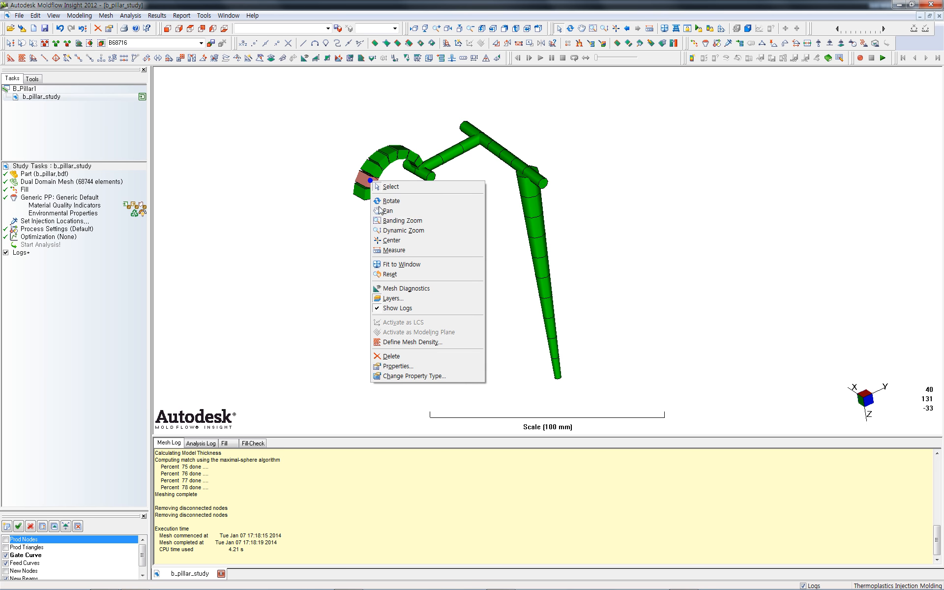
{"action": "left_click", "coordinate": [414, 367]}
{"action": "left_click", "coordinate": [422, 305]}
{"action": "left_click", "coordinate": [453, 320]}
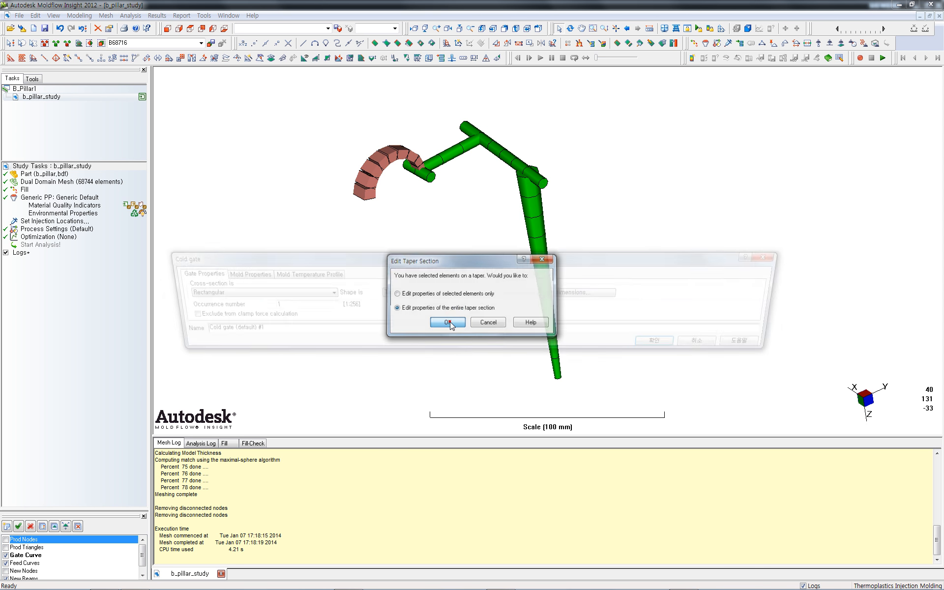
{"action": "left_click", "coordinate": [545, 293]}
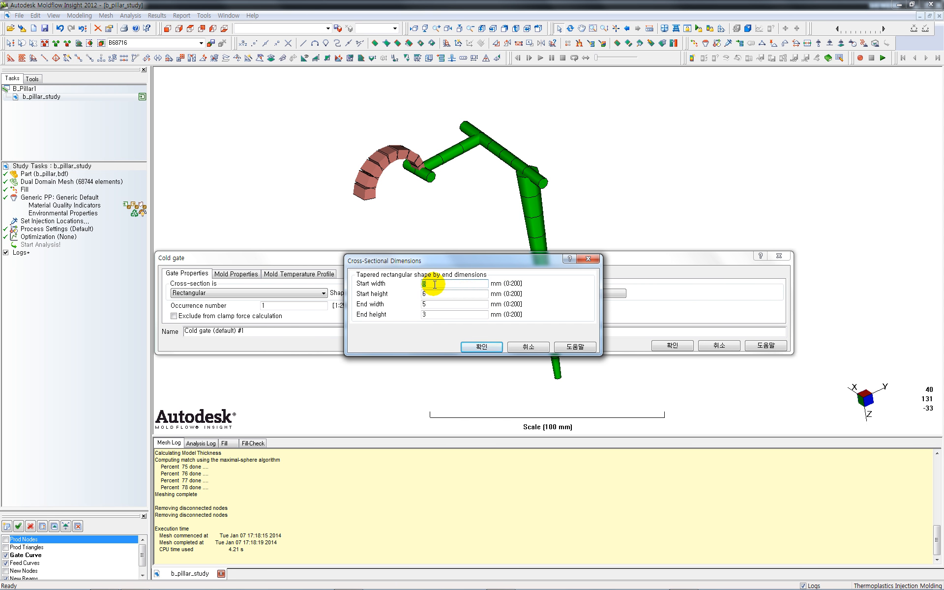
{"action": "left_click_drag", "start_coordinate": [440, 294], "coordinate": [409, 294]}
{"action": "type", "text": "3"}
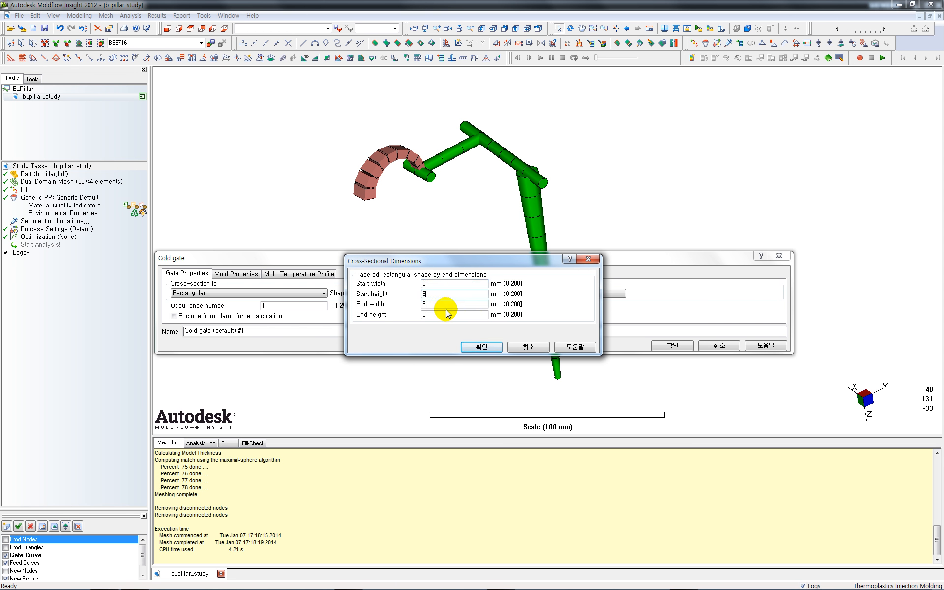
{"action": "left_click", "coordinate": [438, 305]}
{"action": "type", "text": "8"}
{"action": "left_click_drag", "start_coordinate": [433, 314], "coordinate": [407, 317]}
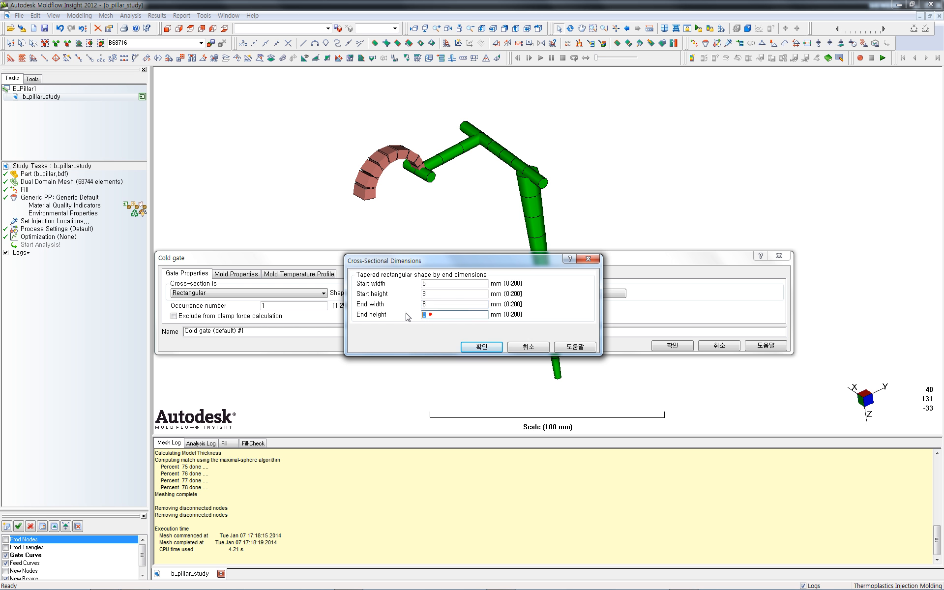
{"action": "left_click", "coordinate": [482, 347]}
{"action": "left_click", "coordinate": [659, 349]}
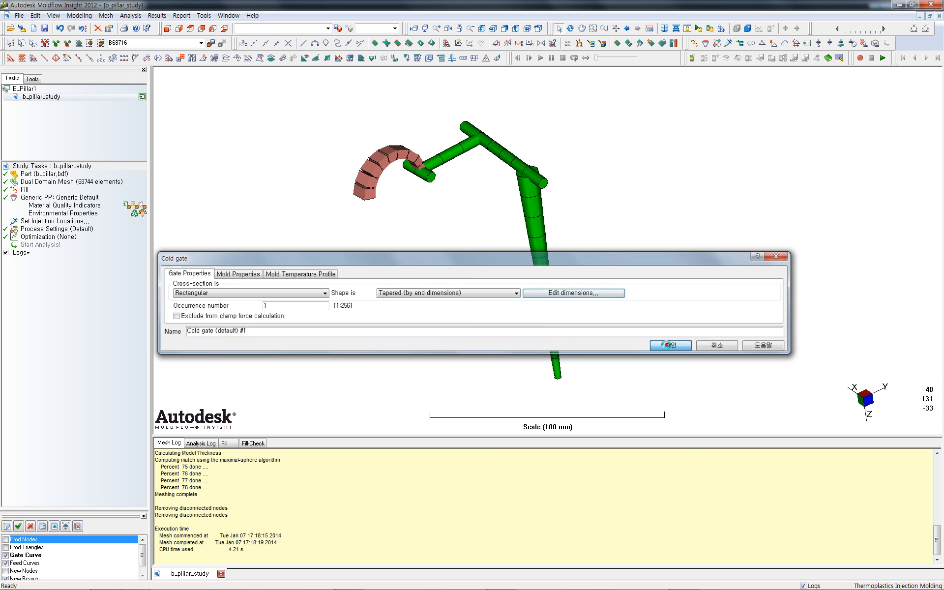
Set the circular cold runner's diameter to 8 mm for all elements sharing the property
{"action": "left_click", "coordinate": [454, 153]}
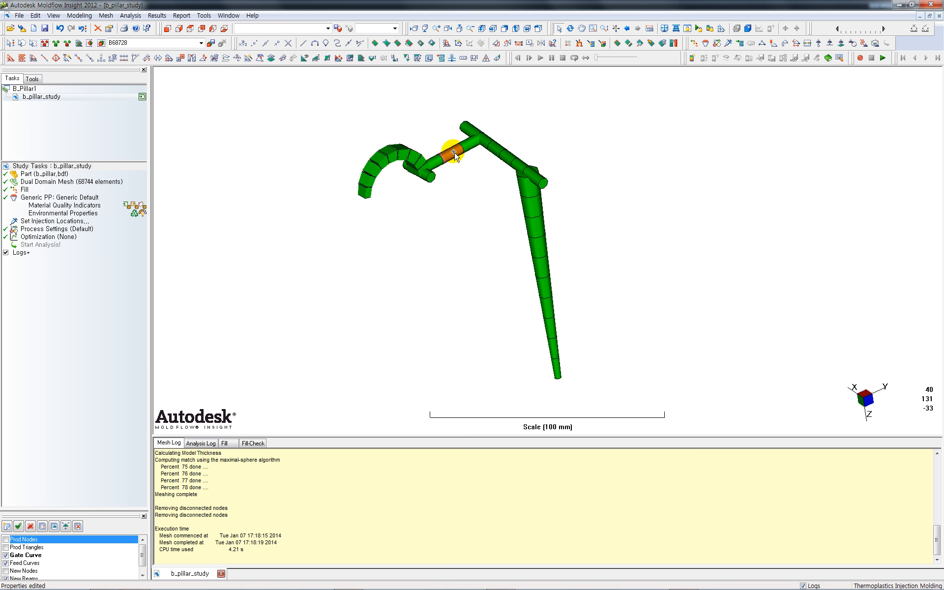
{"action": "right_click", "coordinate": [453, 152]}
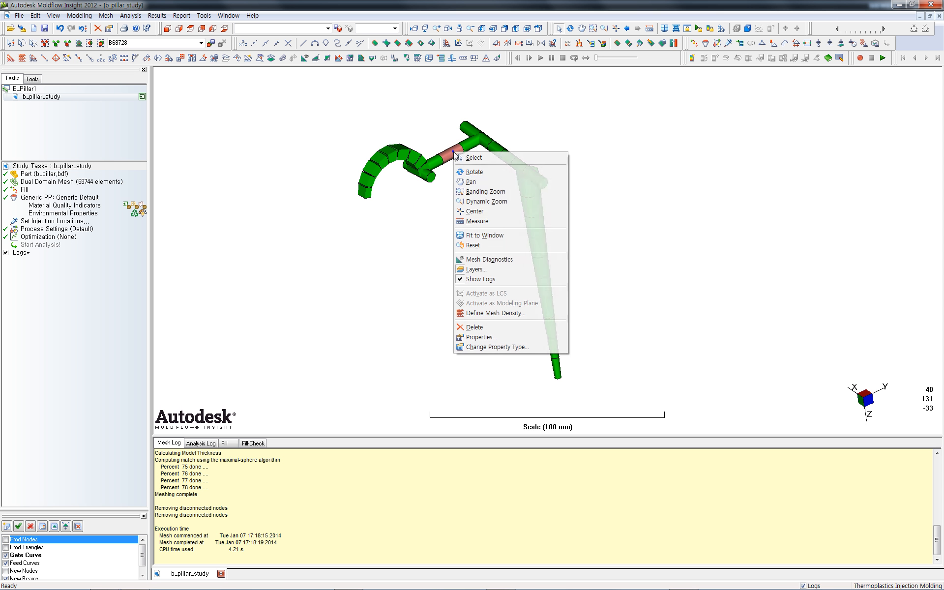
{"action": "left_click", "coordinate": [482, 338]}
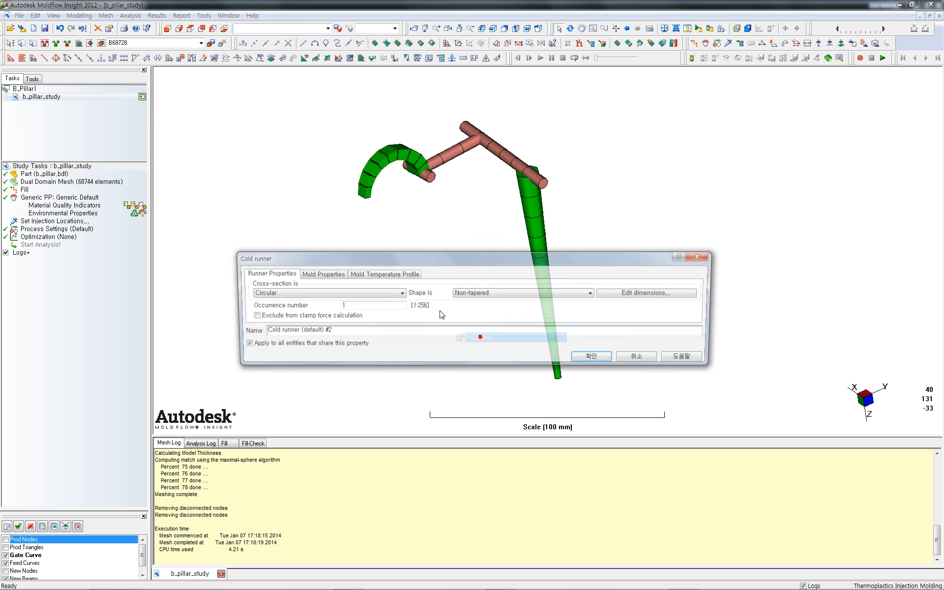
{"action": "left_click", "coordinate": [641, 293]}
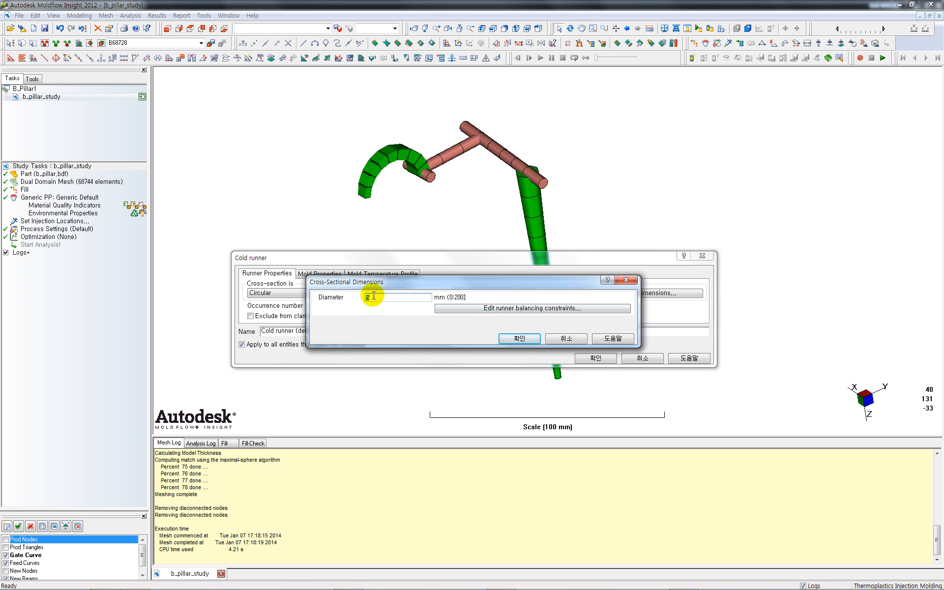
{"action": "type", "text": "6"}
{"action": "left_click", "coordinate": [518, 339]}
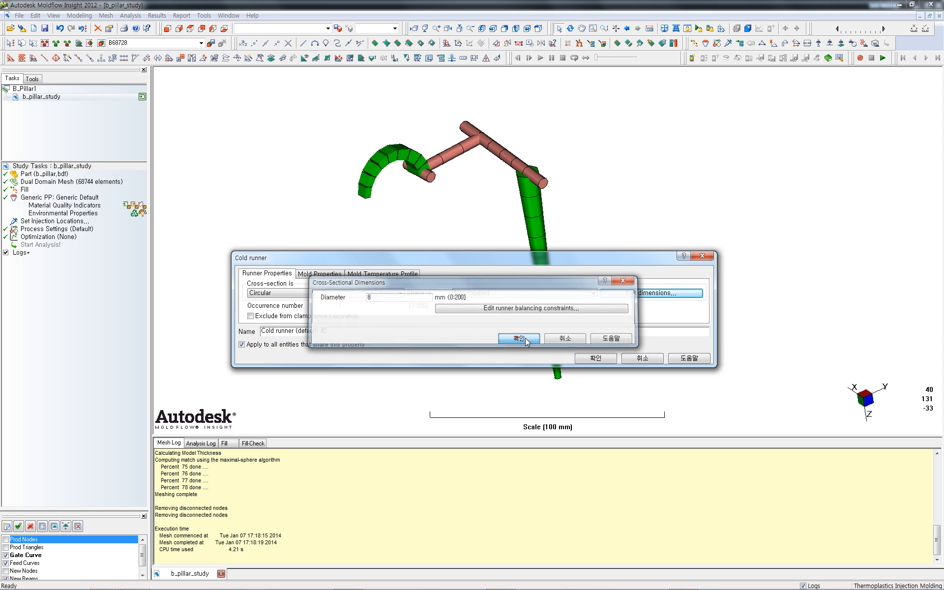
{"action": "left_click", "coordinate": [589, 359]}
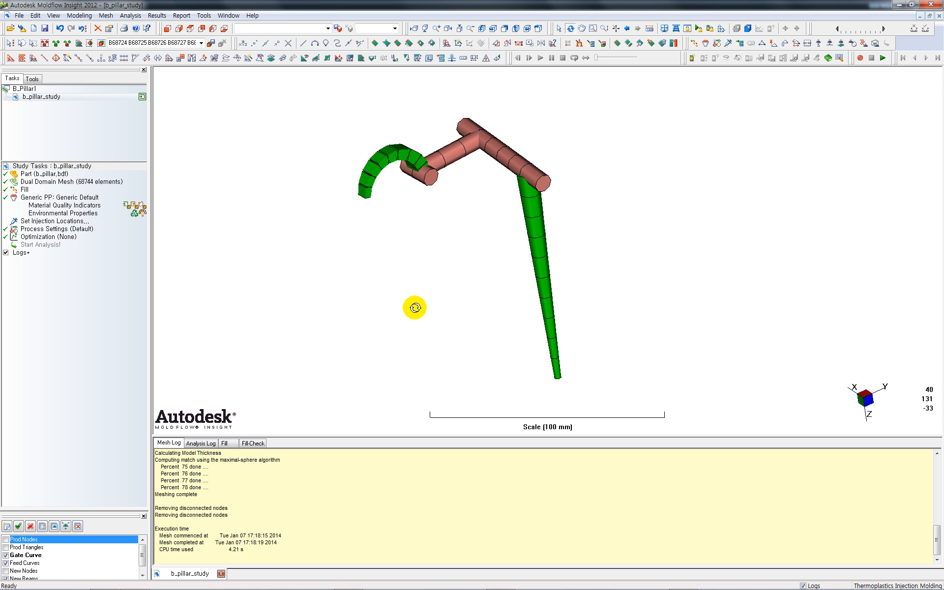
Examine the meshed gate, runners and sprue from several angles, especially the junctions between them
{"action": "middle_click_drag", "start_coordinate": [416, 308], "coordinate": [297, 295]}
{"action": "left_click", "coordinate": [411, 249]}
{"action": "middle_click_drag", "start_coordinate": [348, 223], "coordinate": [468, 143]}
{"action": "scroll", "coordinate": [316, 200], "scroll_direction": "up", "scroll_amount": 5}
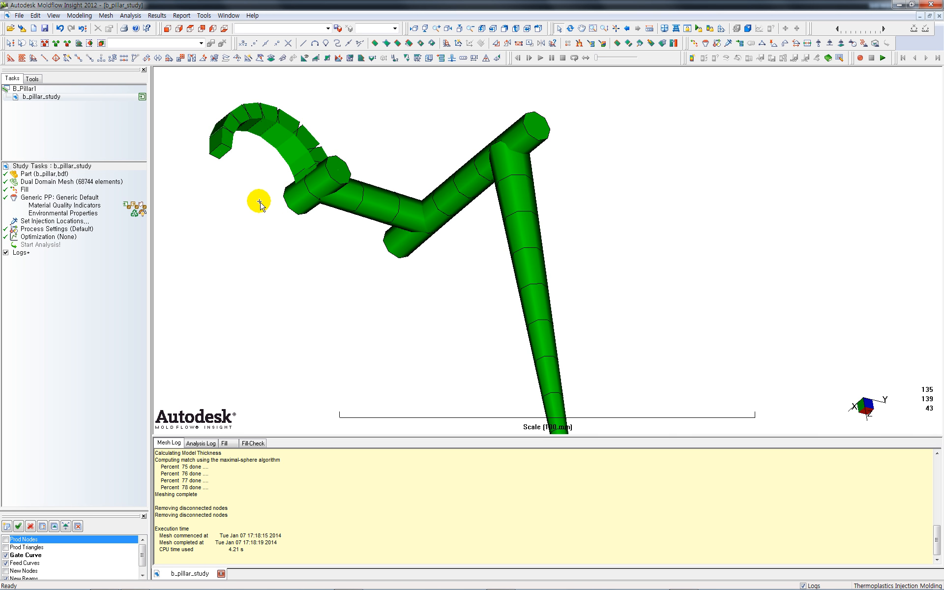
{"action": "middle_click_drag", "start_coordinate": [259, 201], "coordinate": [397, 195], "text": "shift"}
{"action": "scroll", "coordinate": [439, 222], "scroll_direction": "up", "scroll_amount": 2}
{"action": "scroll", "coordinate": [424, 217], "scroll_direction": "down", "scroll_amount": 3}
{"action": "scroll", "coordinate": [399, 185], "scroll_direction": "up", "scroll_amount": 5}
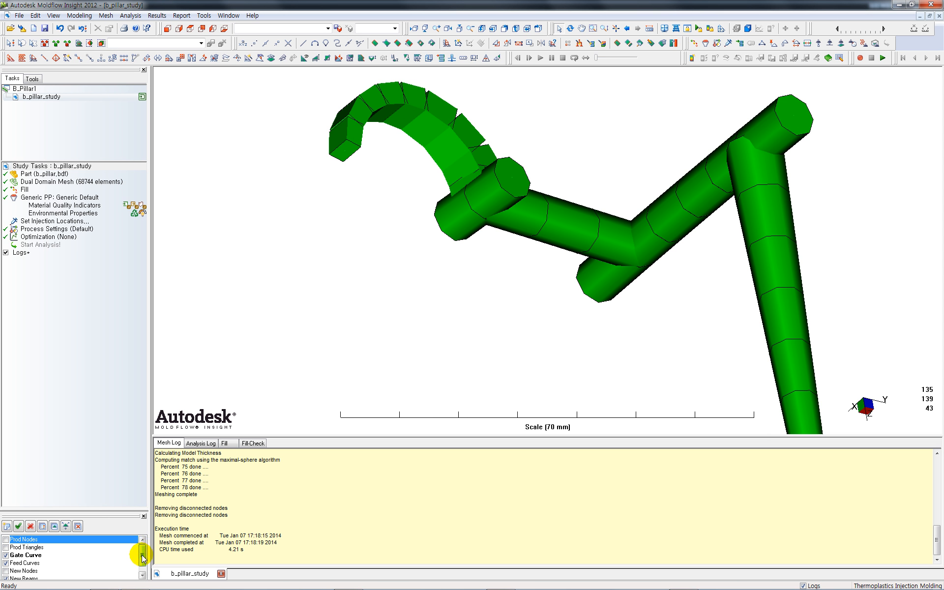
Hide the New Nodes and New Beams layers and show the Prod Triangles layer
{"action": "scroll", "coordinate": [141, 558], "scroll_direction": "down", "scroll_amount": 1}
{"action": "left_click", "coordinate": [5, 563]}
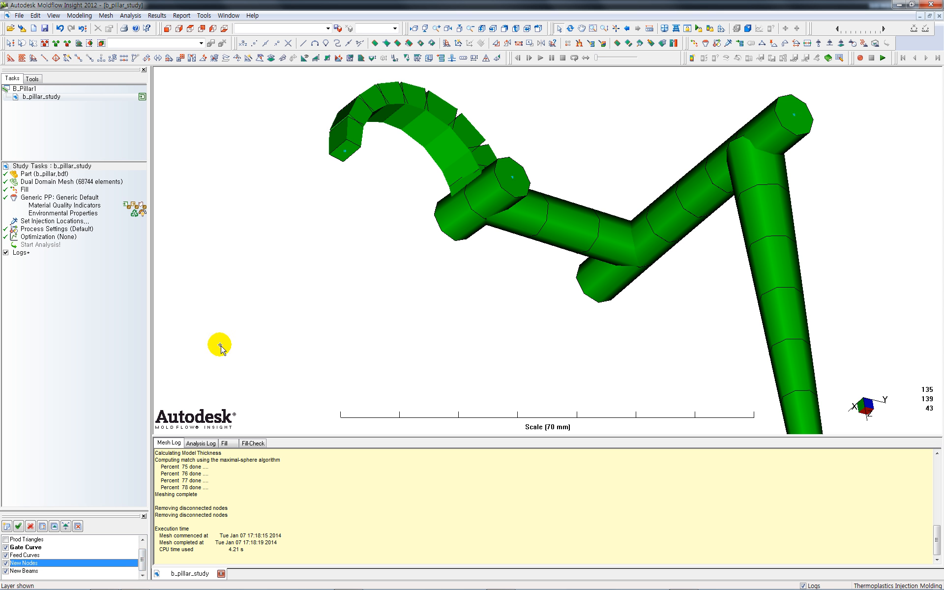
{"action": "left_click", "coordinate": [6, 571]}
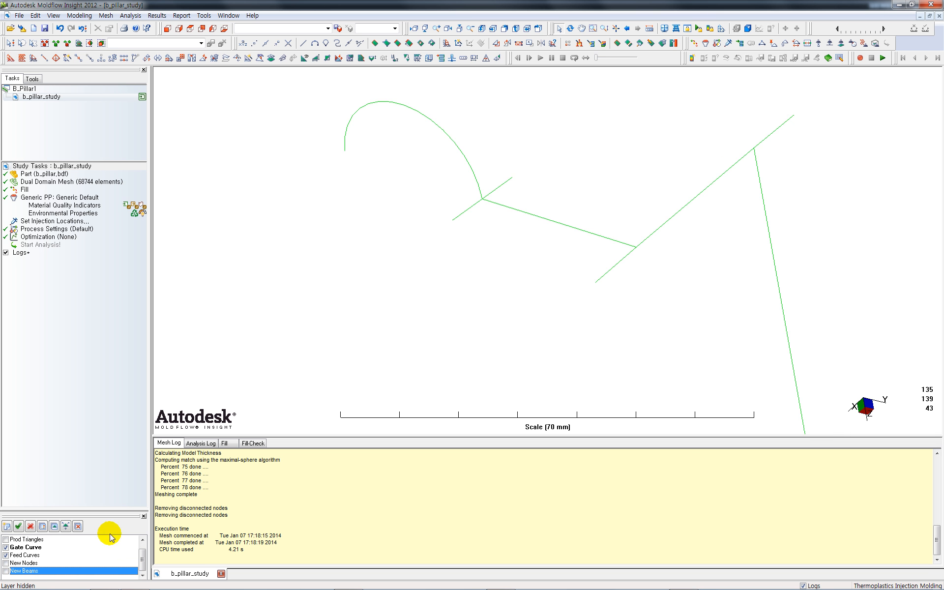
{"action": "left_click", "coordinate": [6, 539]}
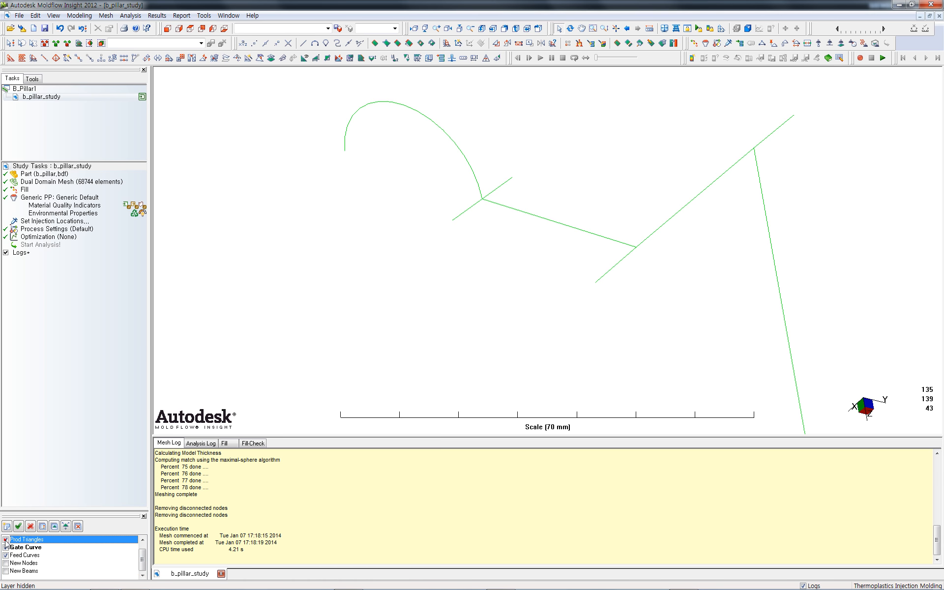
{"action": "scroll", "coordinate": [141, 554], "scroll_direction": "up", "scroll_amount": 1}
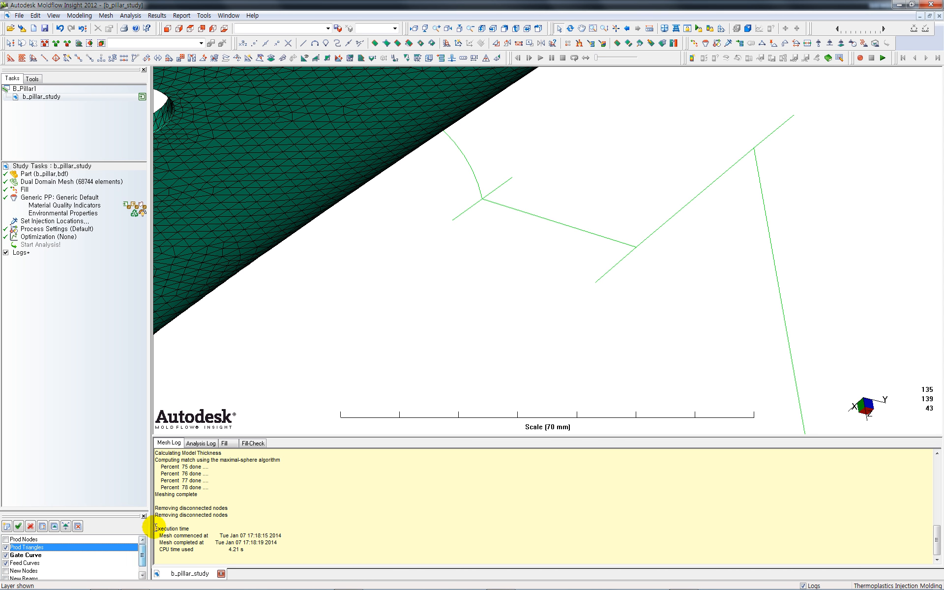
Show the Prod Nodes and New Nodes layers around the small boss where the gate curve meets the part
{"action": "middle_click_drag", "start_coordinate": [410, 283], "coordinate": [401, 332]}
{"action": "scroll", "coordinate": [345, 143], "scroll_direction": "up", "scroll_amount": 2}
{"action": "middle_click_drag", "start_coordinate": [335, 116], "coordinate": [543, 272], "text": "shift"}
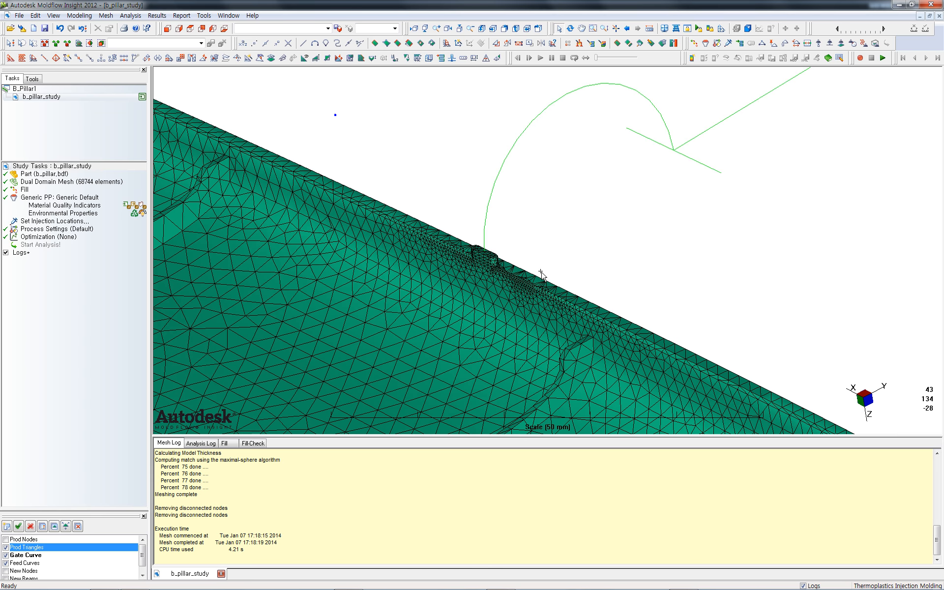
{"action": "scroll", "coordinate": [470, 245], "scroll_direction": "up", "scroll_amount": 2}
{"action": "scroll", "coordinate": [470, 245], "scroll_direction": "up", "scroll_amount": 3}
{"action": "middle_click_drag", "start_coordinate": [416, 256], "coordinate": [529, 220], "text": "shift"}
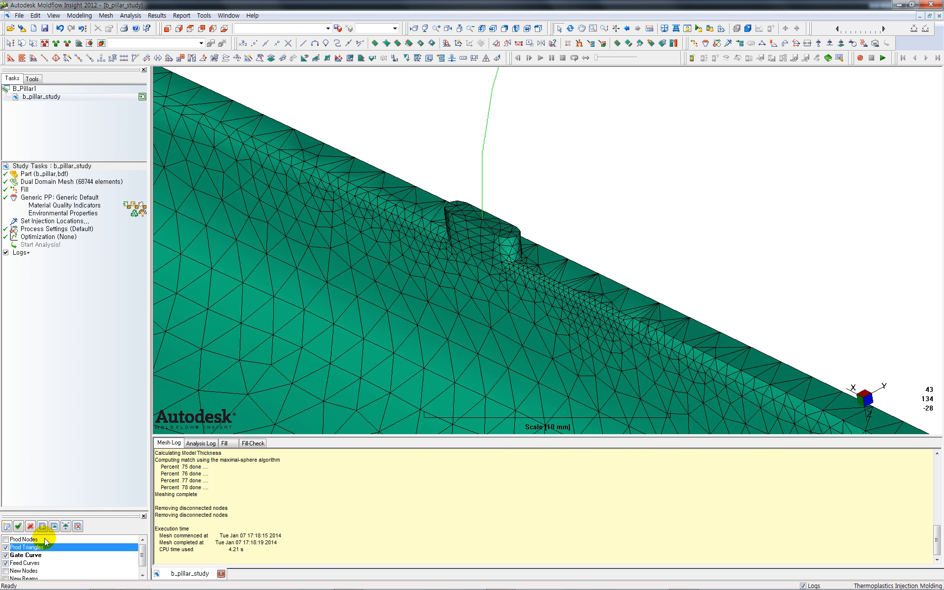
{"action": "left_click", "coordinate": [6, 540]}
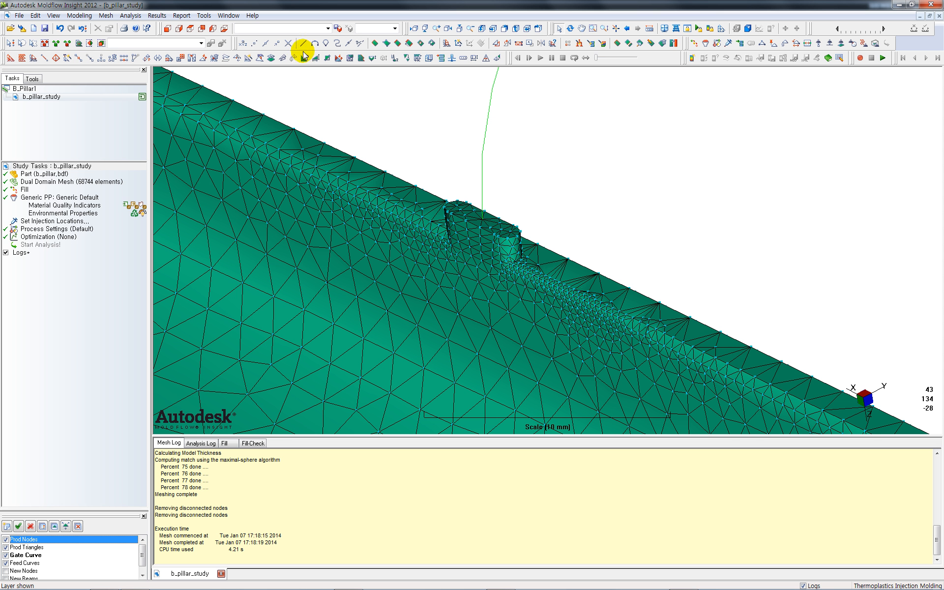
{"action": "left_click", "coordinate": [593, 28]}
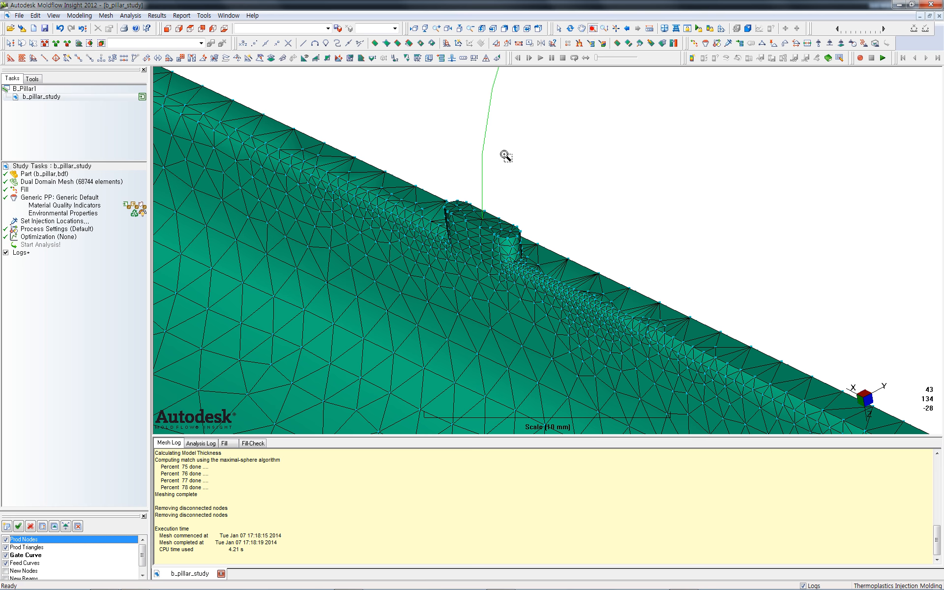
{"action": "left_click_drag", "start_coordinate": [434, 185], "coordinate": [545, 255]}
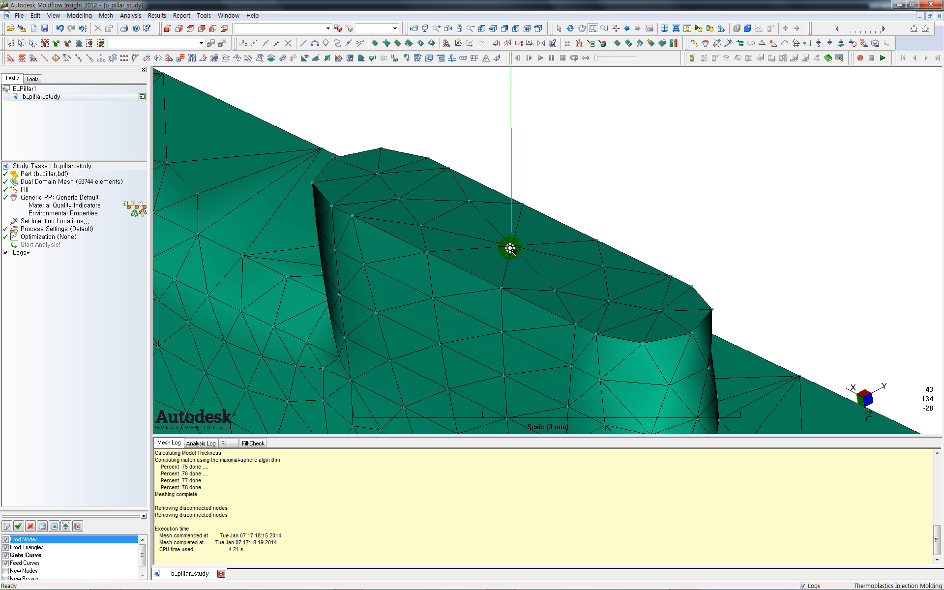
{"action": "left_click", "coordinate": [6, 571]}
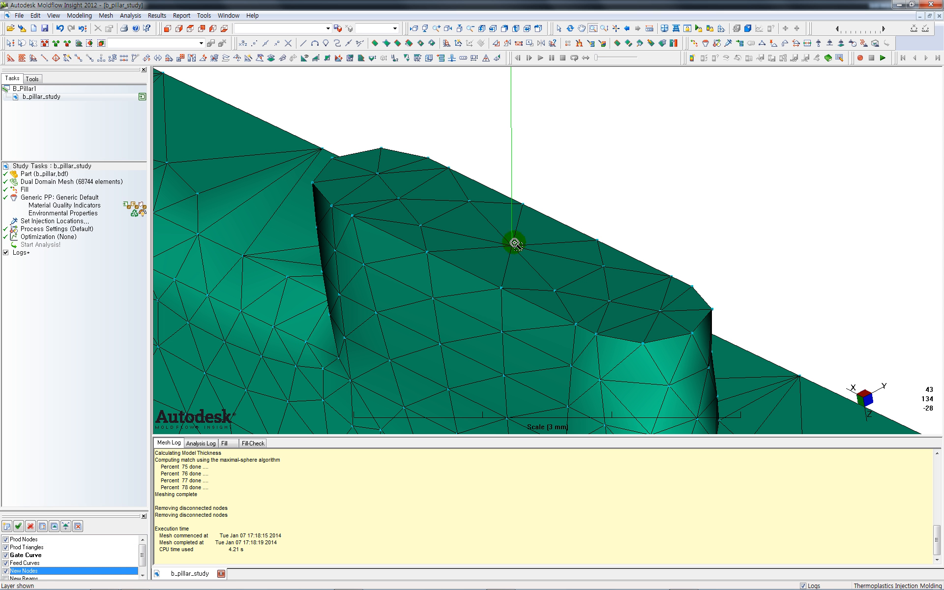
Examine whether the gate curve's end coincides with a part mesh node on the top face of the boss
{"action": "scroll", "coordinate": [416, 224], "scroll_direction": "down", "scroll_amount": 1}
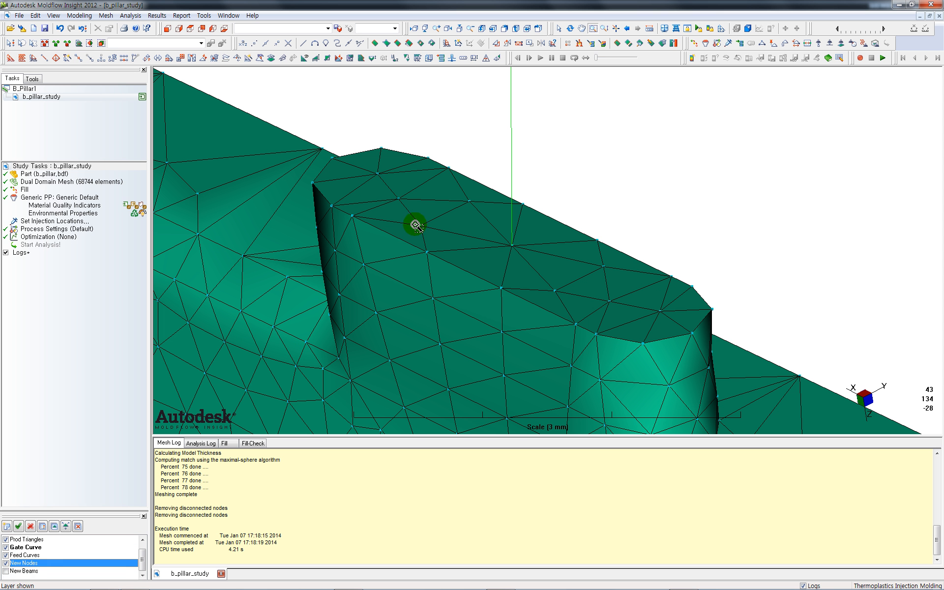
{"action": "right_click", "coordinate": [445, 130]}
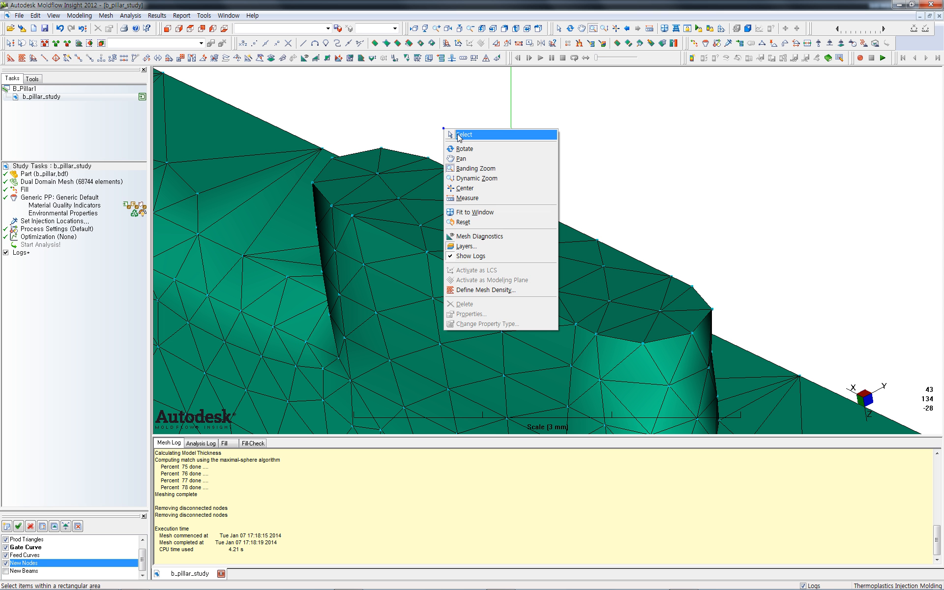
{"action": "left_click", "coordinate": [462, 136]}
{"action": "scroll", "coordinate": [382, 184], "scroll_direction": "down", "scroll_amount": 5}
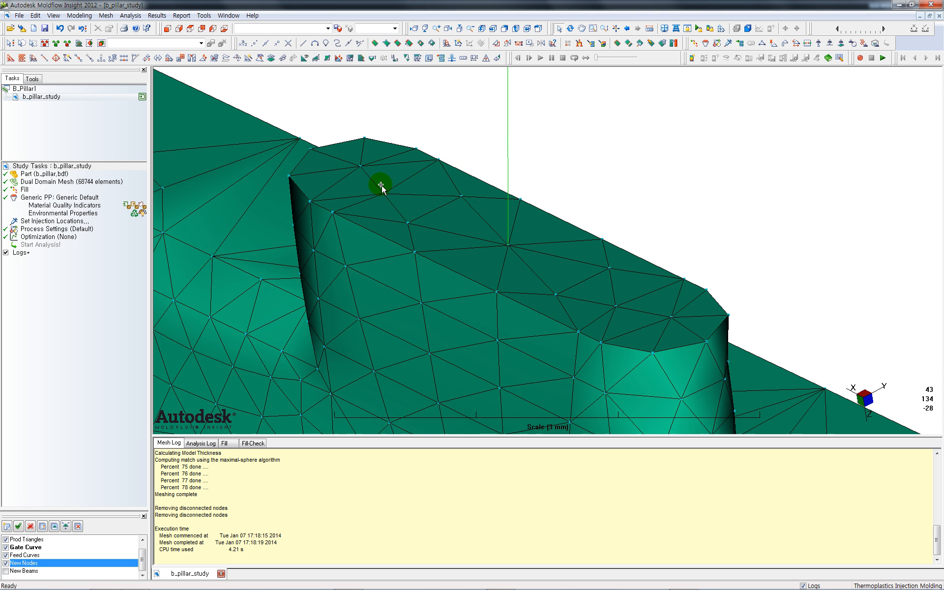
{"action": "scroll", "coordinate": [384, 229], "scroll_direction": "down", "scroll_amount": 3}
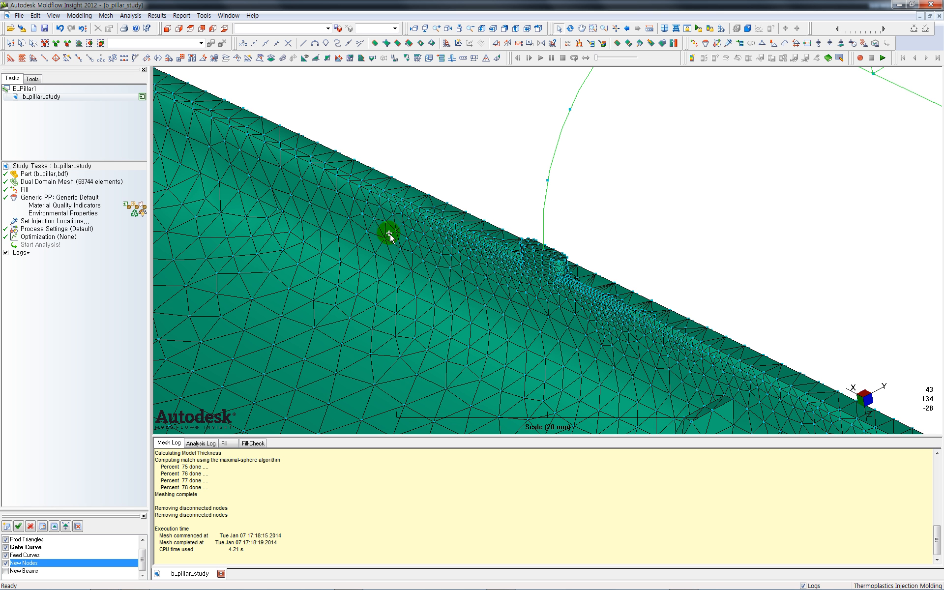
{"action": "scroll", "coordinate": [552, 264], "scroll_direction": "up", "scroll_amount": 7}
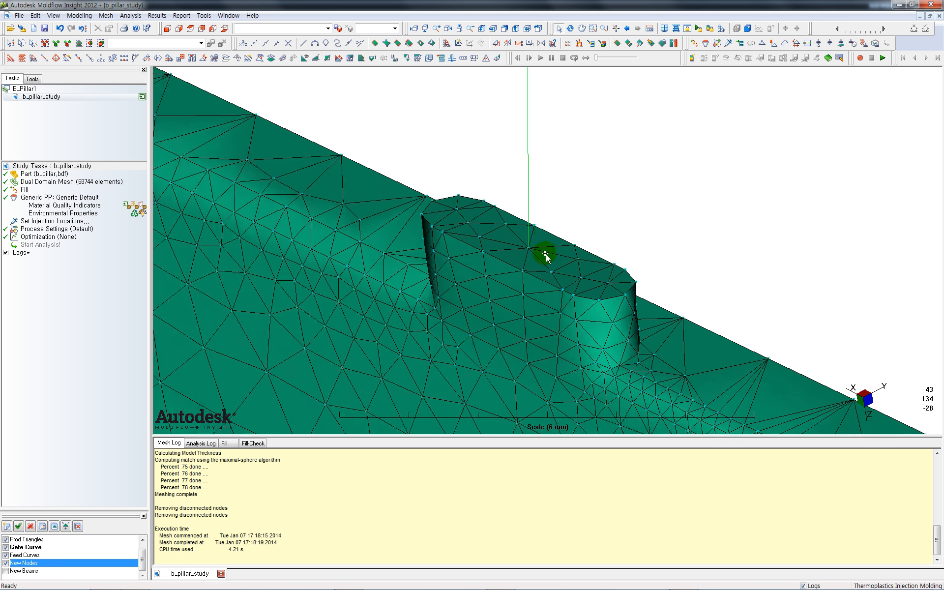
{"action": "scroll", "coordinate": [545, 255], "scroll_direction": "up", "scroll_amount": 1}
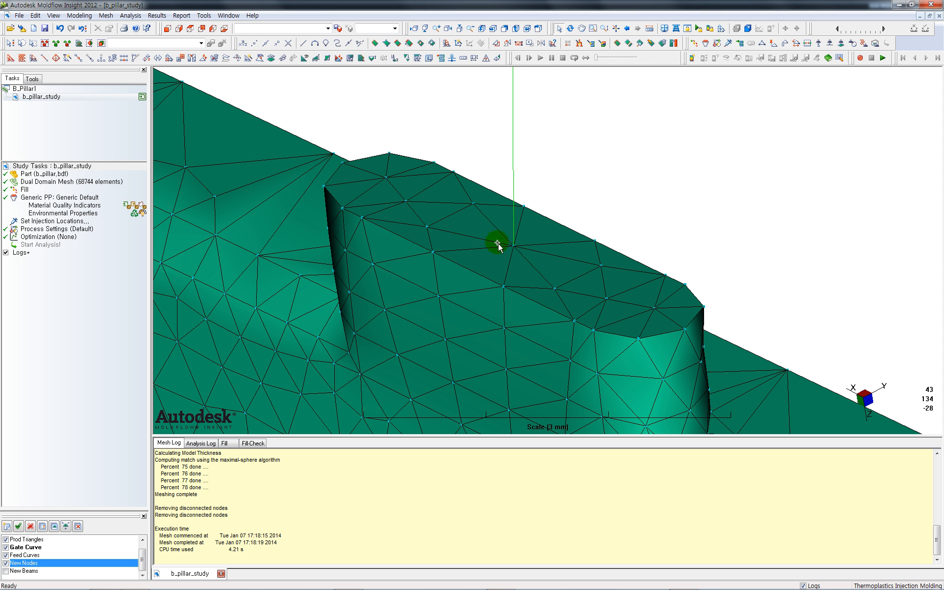
{"action": "left_click", "coordinate": [326, 150]}
{"action": "left_click", "coordinate": [407, 152]}
{"action": "left_click", "coordinate": [449, 89]}
Start creating single beam elements and assign them a new Connector property named Connector (default) #1
{"action": "left_click", "coordinate": [45, 60]}
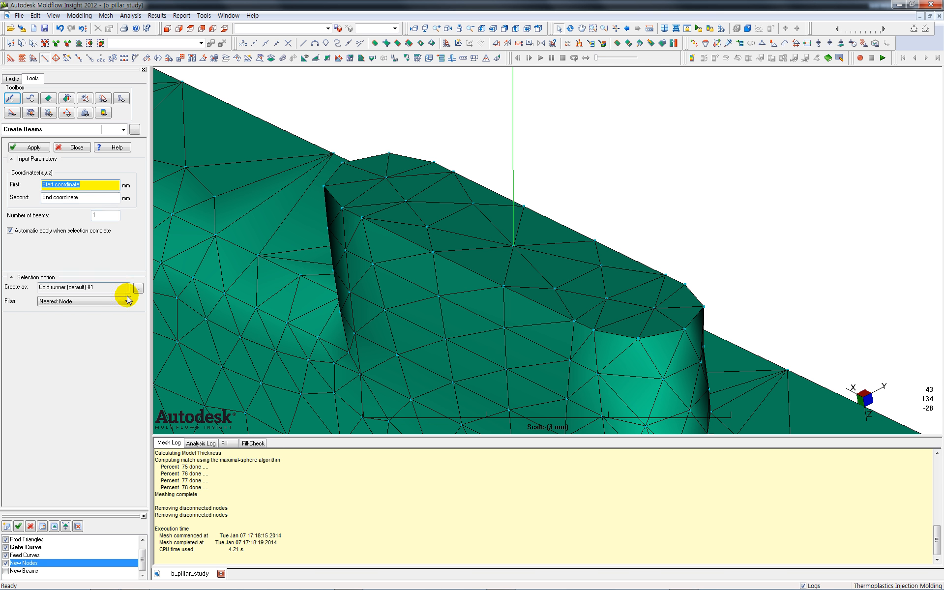
{"action": "left_click", "coordinate": [139, 289]}
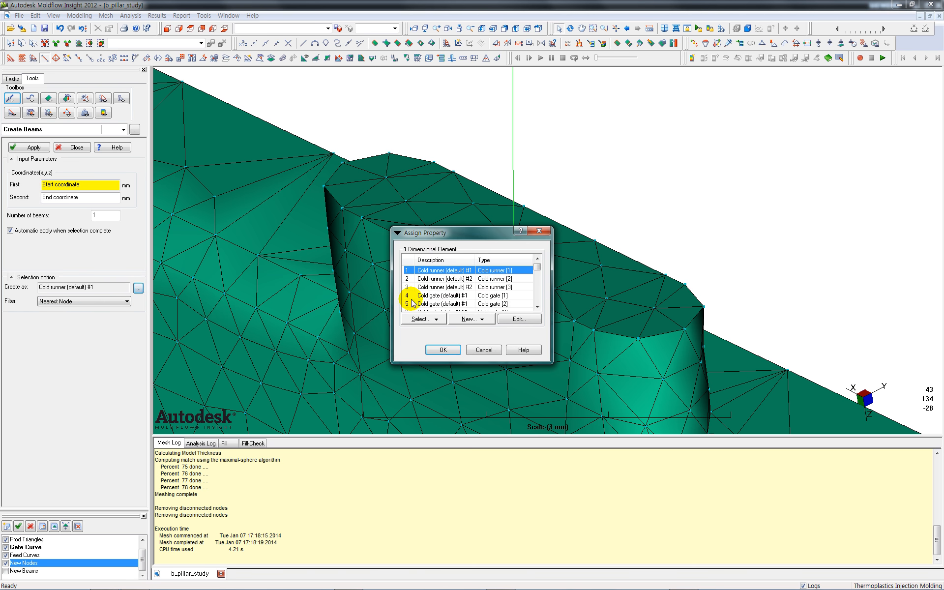
{"action": "left_click", "coordinate": [473, 319]}
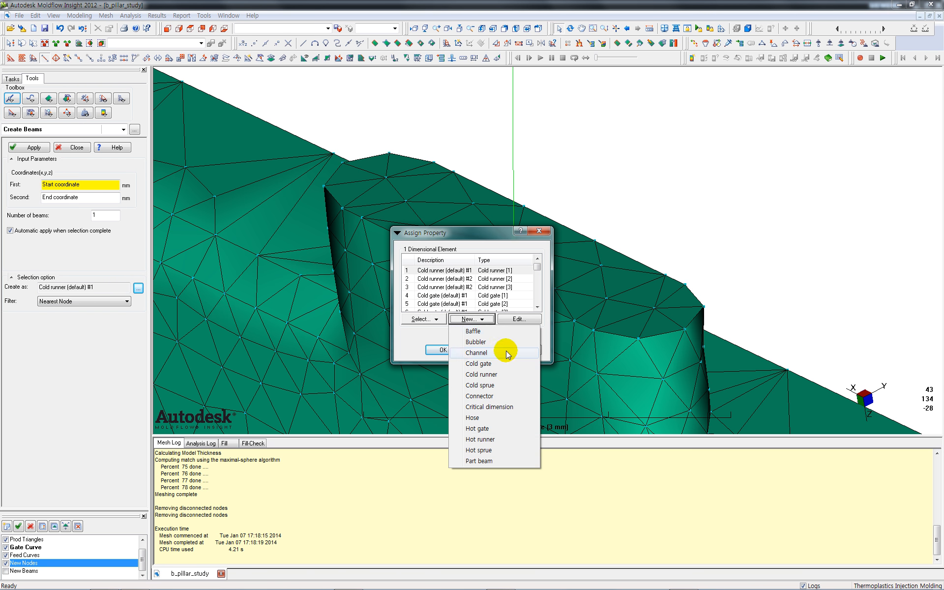
{"action": "left_click", "coordinate": [487, 396]}
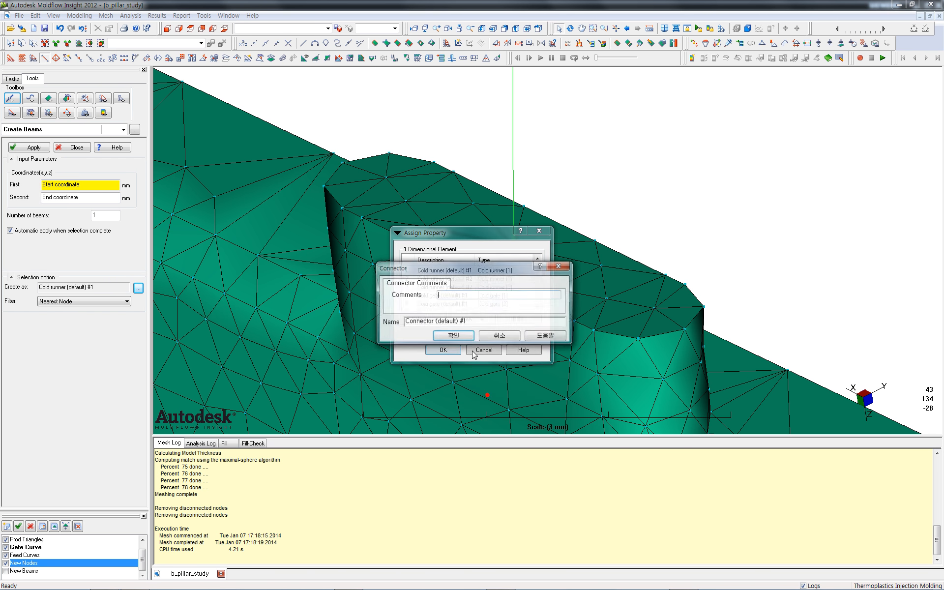
{"action": "left_click", "coordinate": [453, 337]}
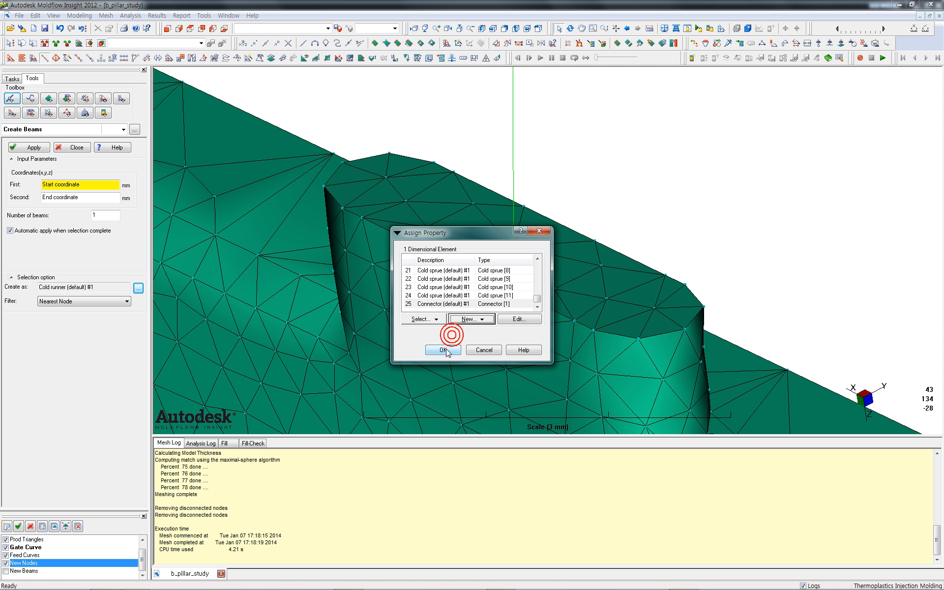
{"action": "left_click", "coordinate": [443, 350]}
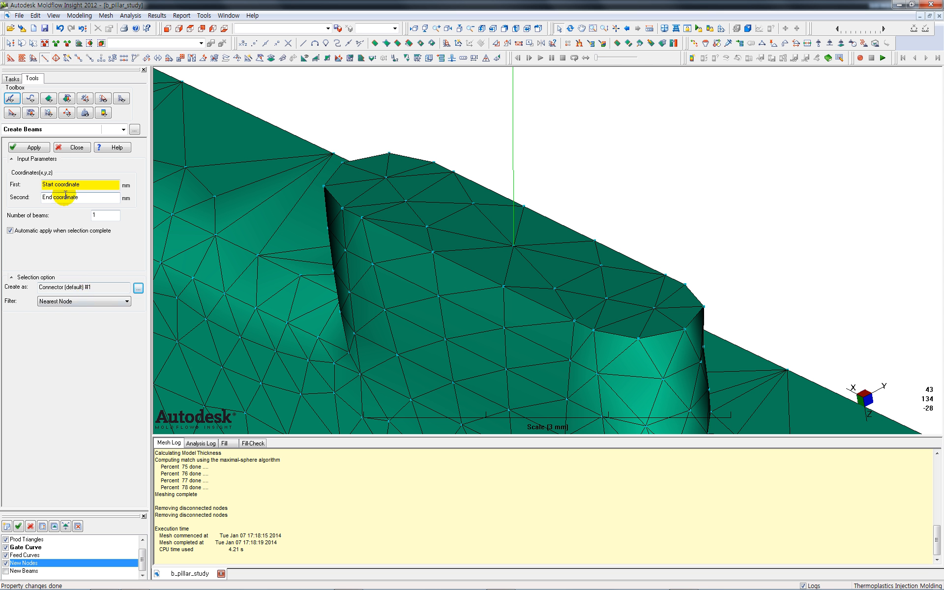
Create connector beams from the gate curve's end node to the boss top face's straight front-edge nodes and the interior node just behind them
{"action": "left_click", "coordinate": [434, 252]}
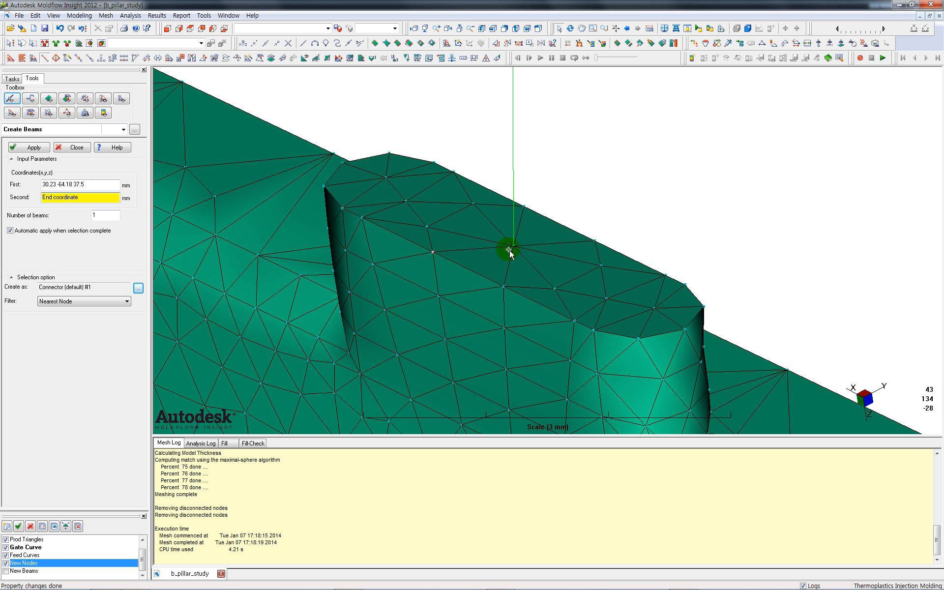
{"action": "left_click", "coordinate": [514, 246]}
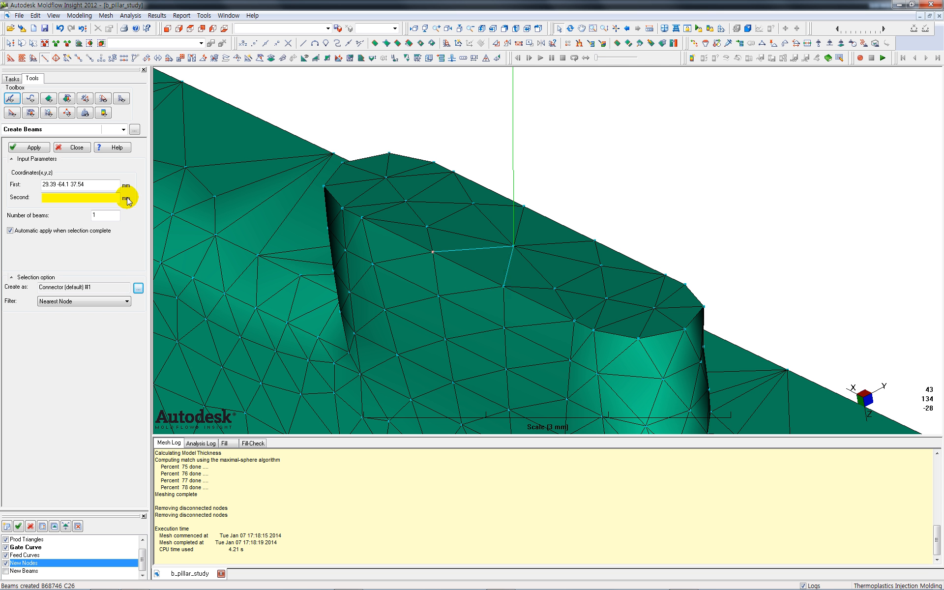
{"action": "left_click", "coordinate": [93, 185]}
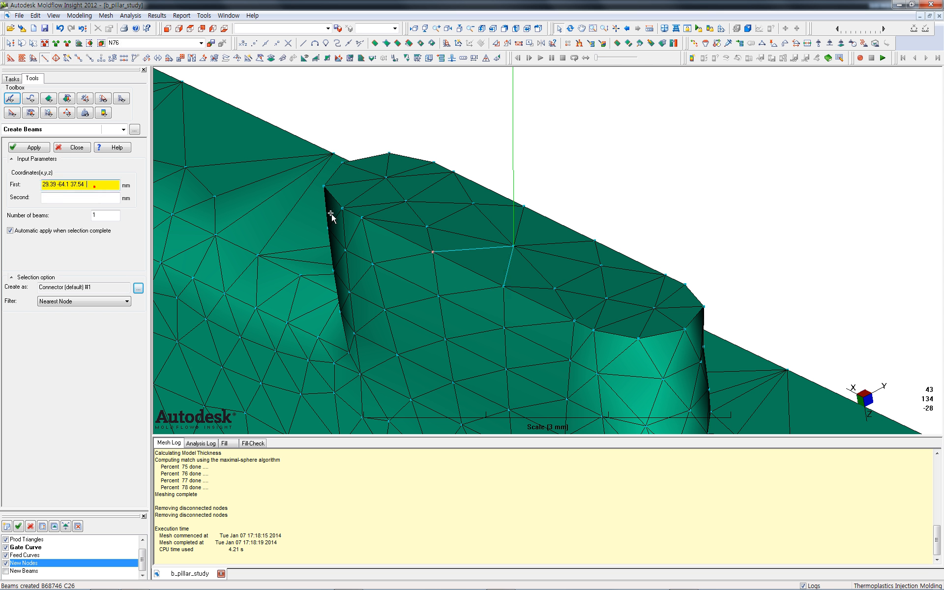
{"action": "left_click", "coordinate": [574, 322]}
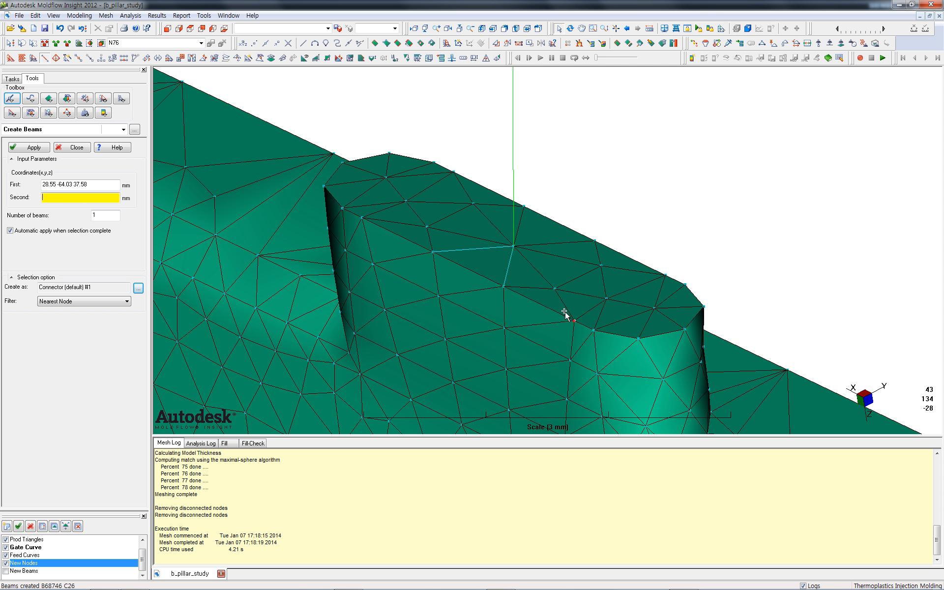
{"action": "left_click", "coordinate": [513, 246]}
Connect the gate's end node with connector beams to the two front nodes on the boss's right rounded rim
{"action": "left_click", "coordinate": [94, 185]}
{"action": "left_click", "coordinate": [596, 332]}
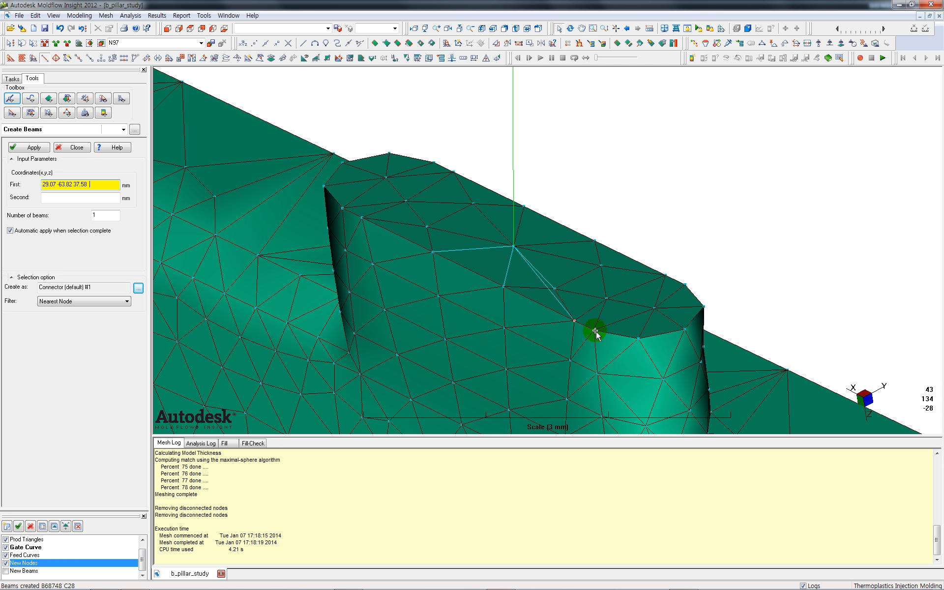
{"action": "left_click", "coordinate": [594, 331]}
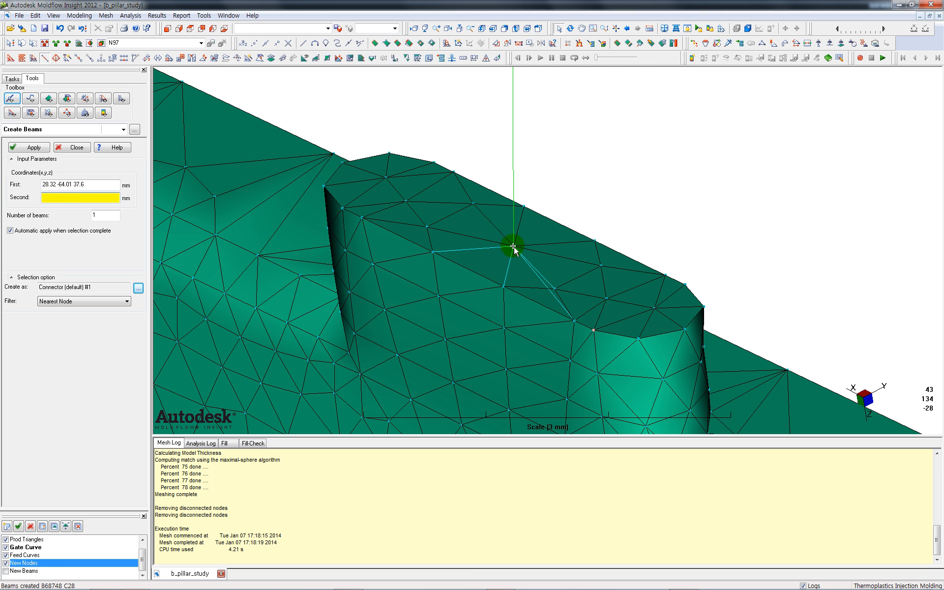
{"action": "left_click", "coordinate": [634, 337]}
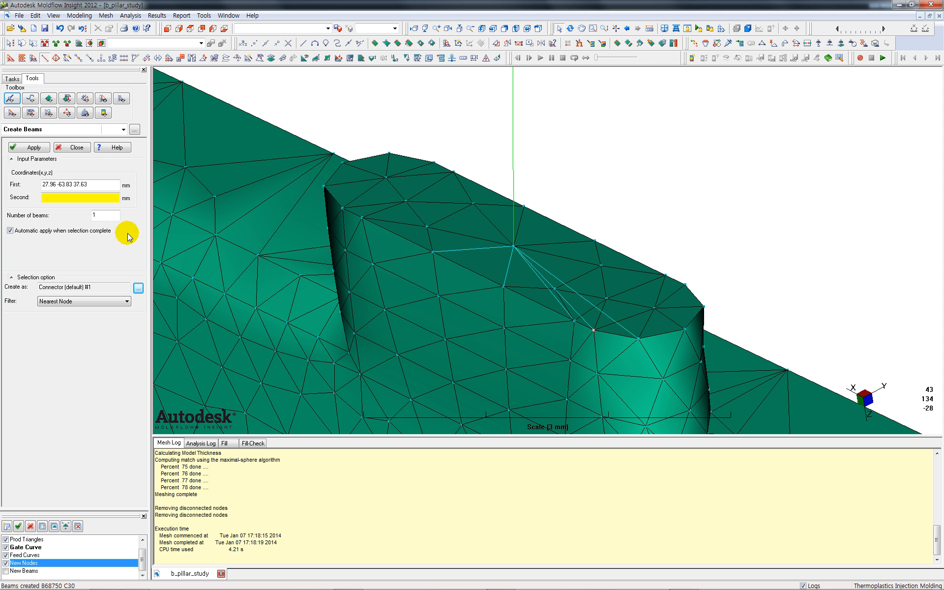
Create connector beams from the gate's end node to the two interior nodes and two outermost rim nodes at the boss's right end
{"action": "left_click", "coordinate": [88, 184]}
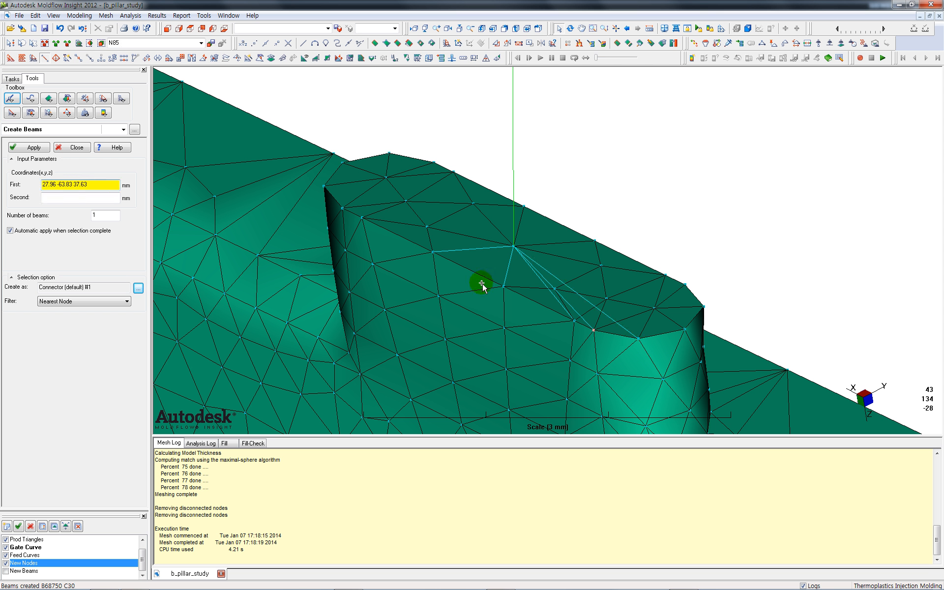
{"action": "left_click", "coordinate": [608, 298]}
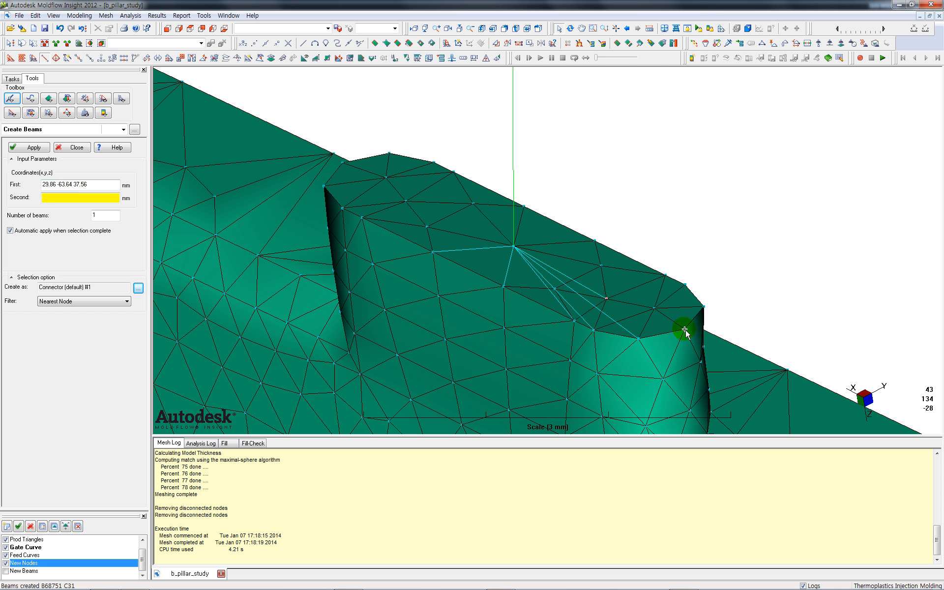
{"action": "left_click", "coordinate": [98, 185]}
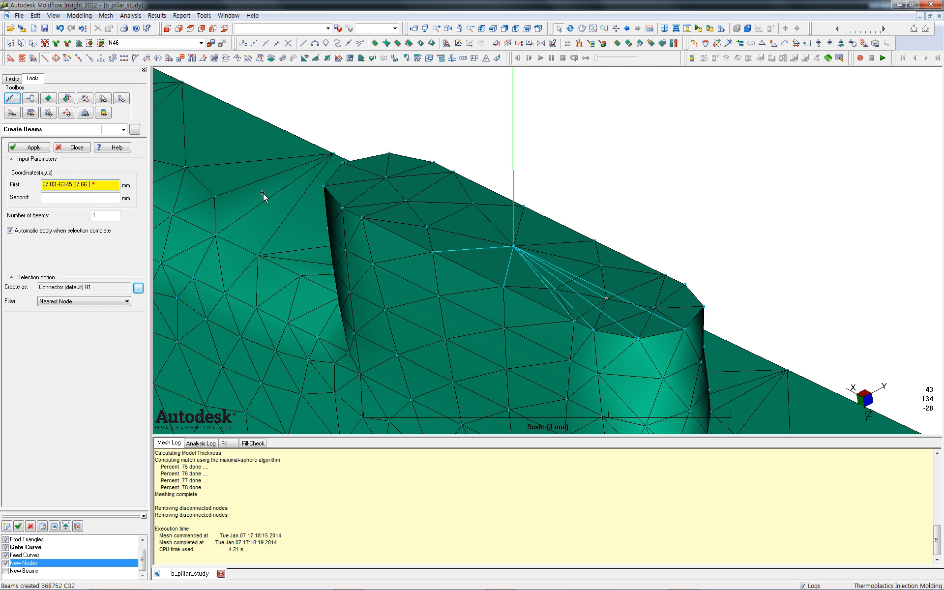
{"action": "left_click", "coordinate": [656, 308]}
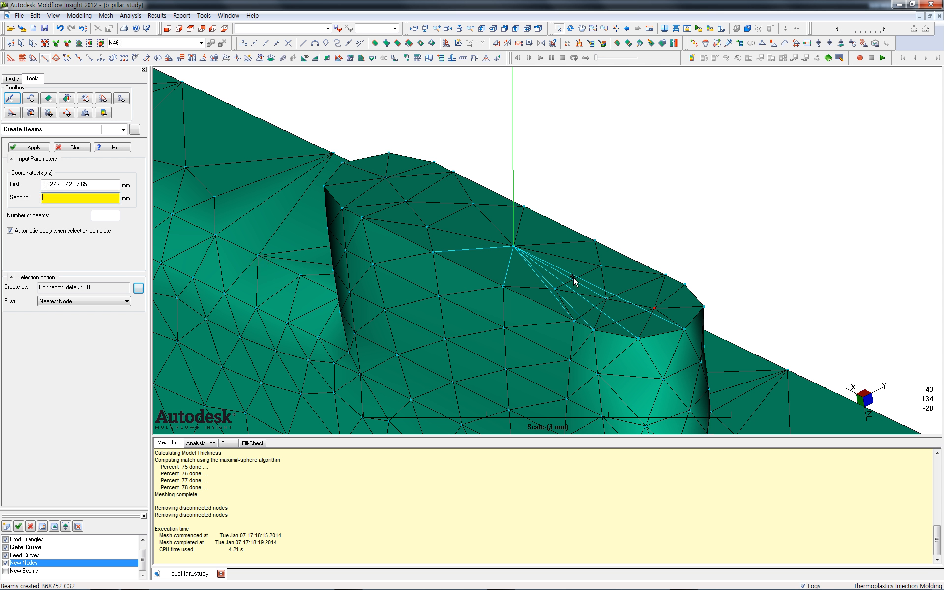
{"action": "left_click", "coordinate": [513, 246]}
{"action": "left_click", "coordinate": [702, 308]}
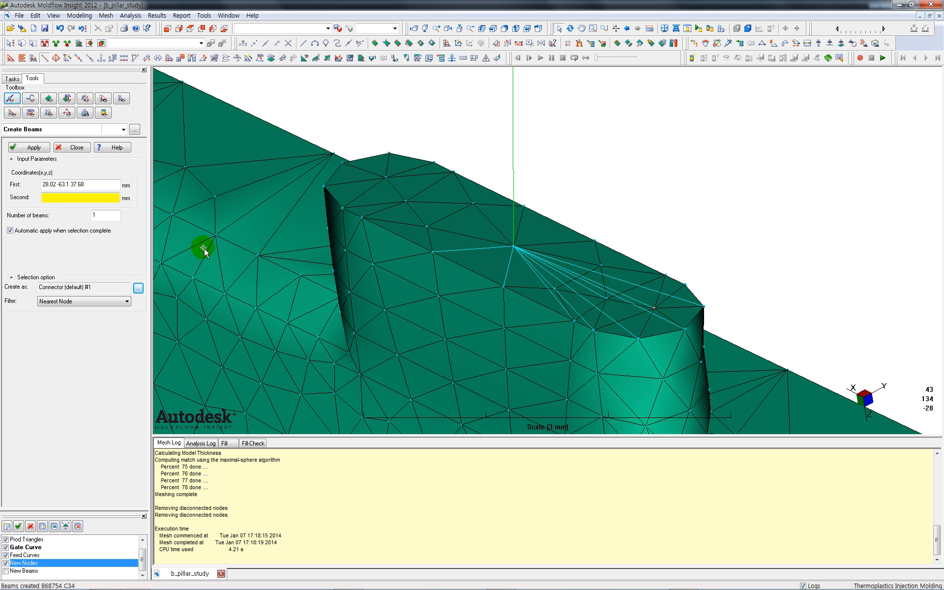
Create connector beams from the gate's end node to the interior node on its back right and three rear-edge nodes of the boss's right half
{"action": "left_click", "coordinate": [102, 184]}
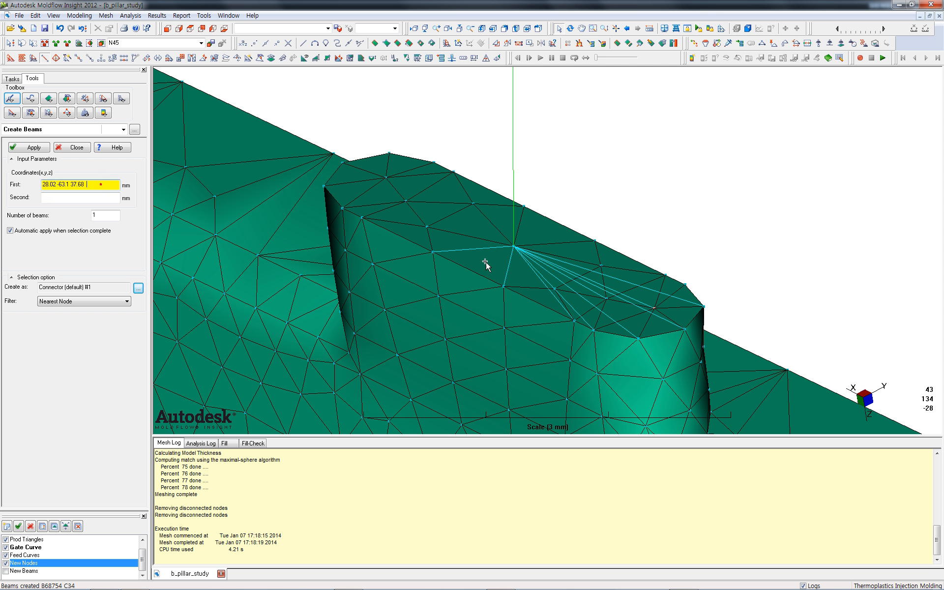
{"action": "left_click", "coordinate": [601, 266]}
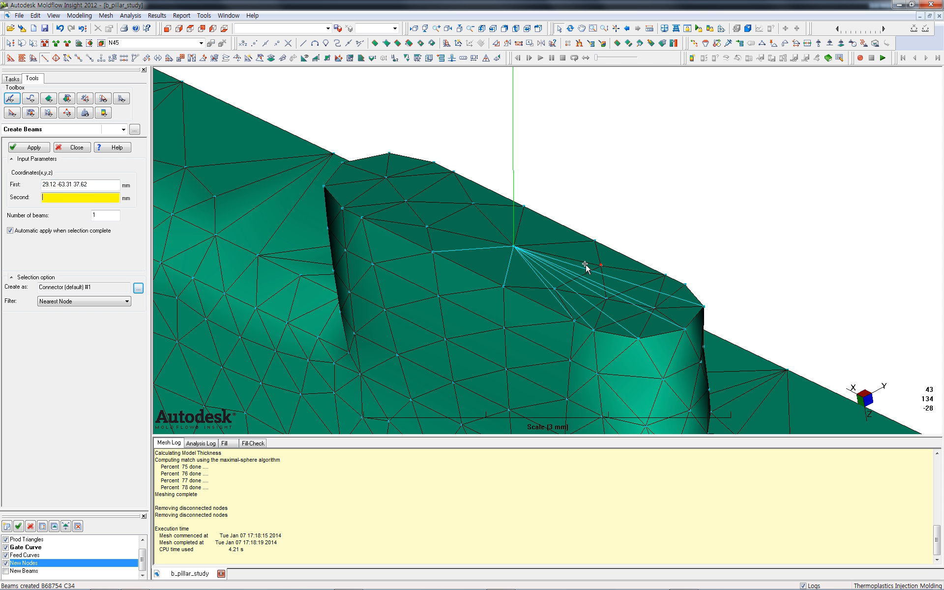
{"action": "left_click", "coordinate": [514, 246]}
{"action": "left_click", "coordinate": [689, 287]}
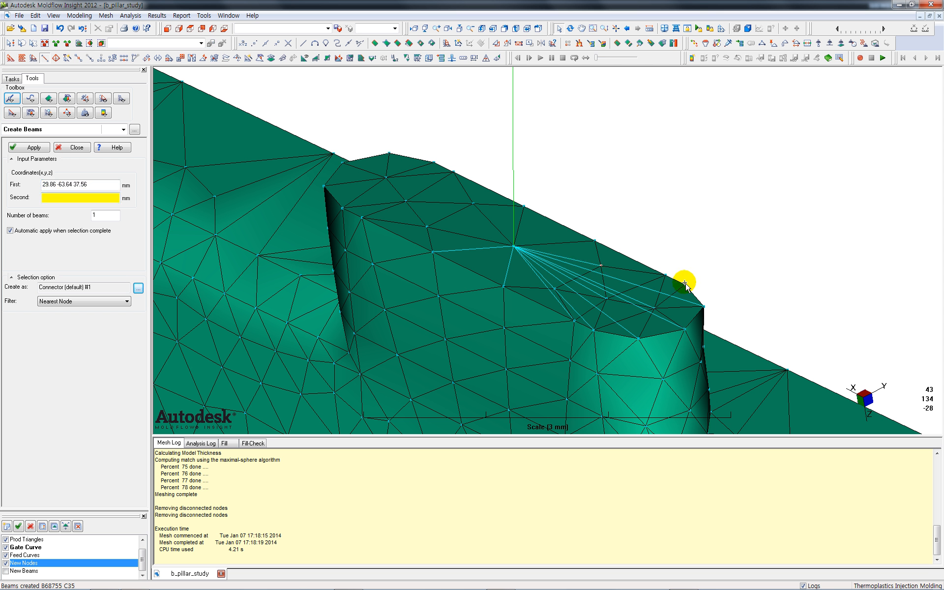
{"action": "left_click", "coordinate": [685, 284]}
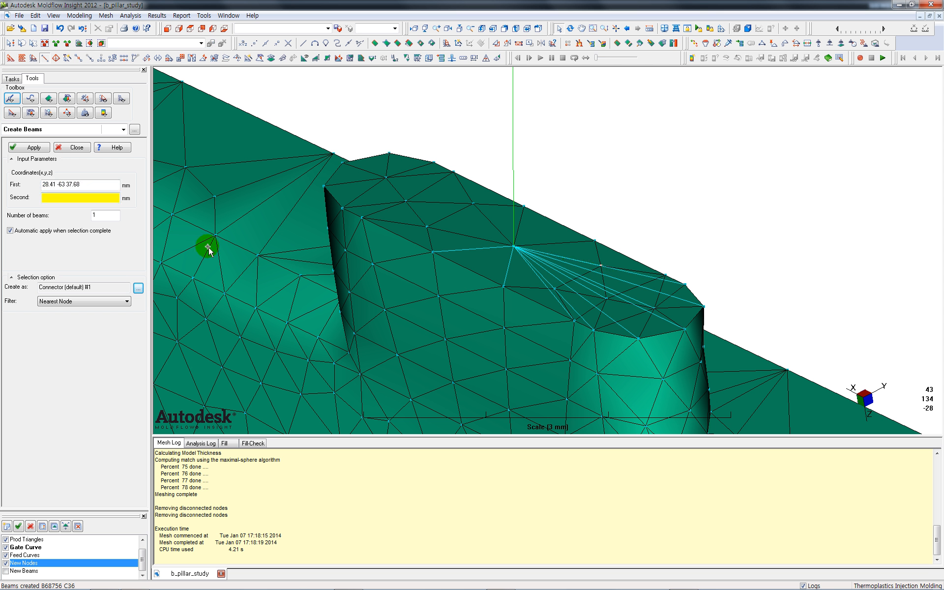
{"action": "left_click", "coordinate": [89, 185]}
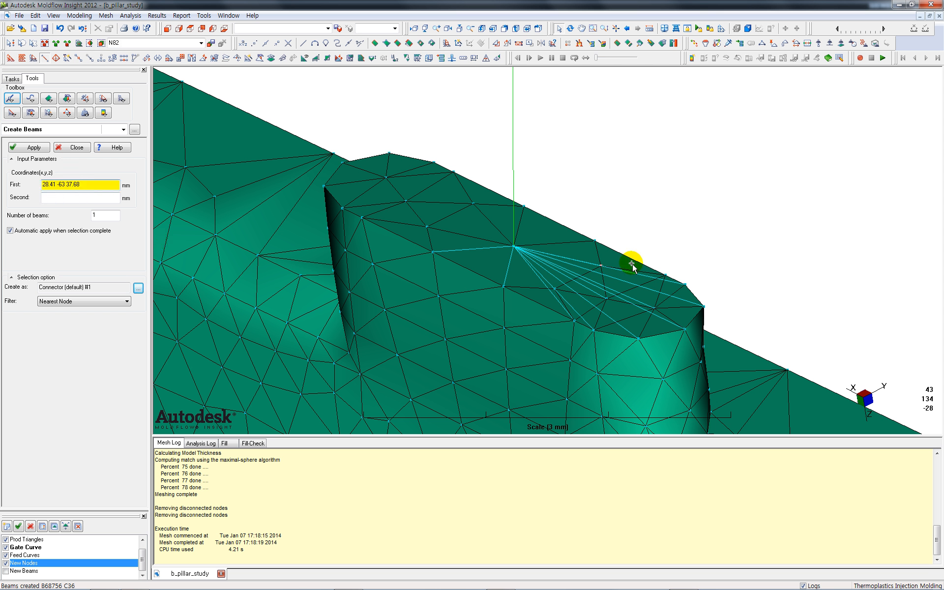
{"action": "left_click", "coordinate": [665, 276]}
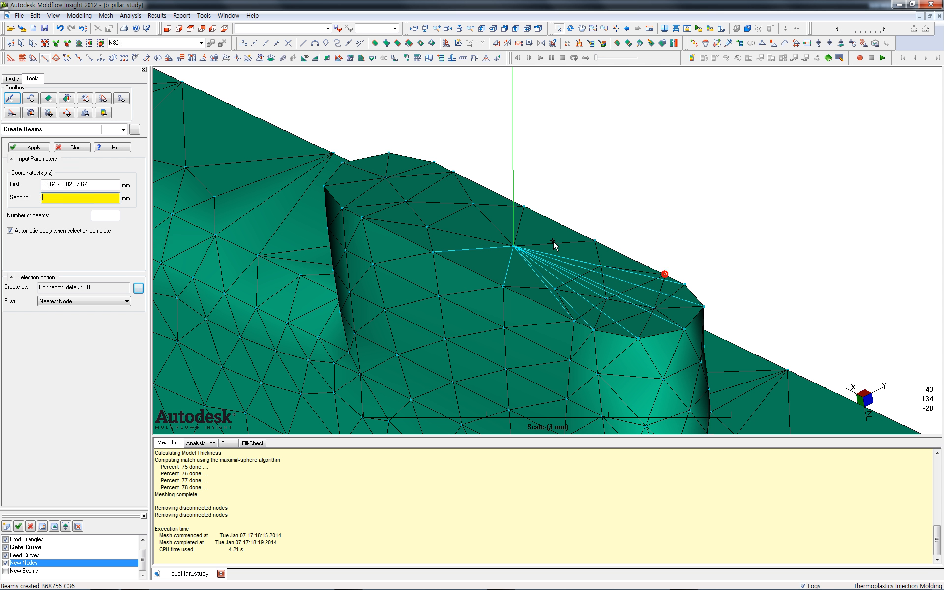
{"action": "left_click", "coordinate": [514, 246]}
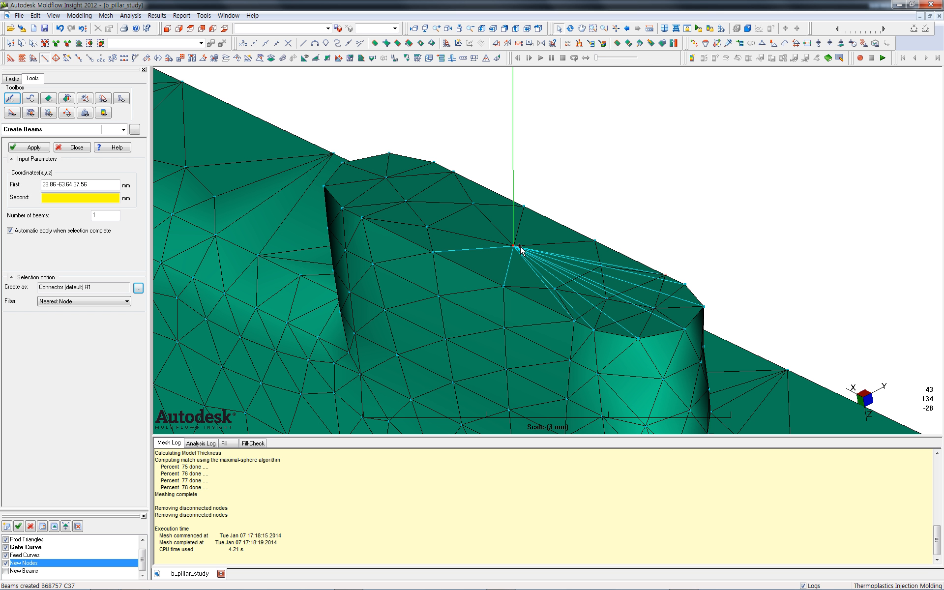
{"action": "left_click", "coordinate": [595, 241]}
Connect the gate's end node with connector beams to the rear-edge node directly behind it and the next one to the left
{"action": "left_click", "coordinate": [91, 184]}
{"action": "left_click", "coordinate": [522, 206]}
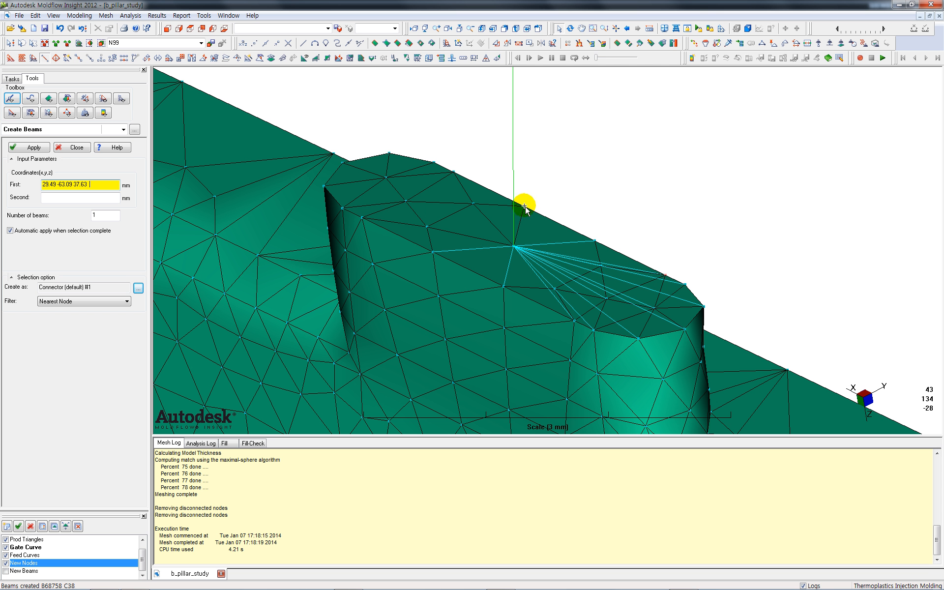
{"action": "left_click", "coordinate": [515, 247]}
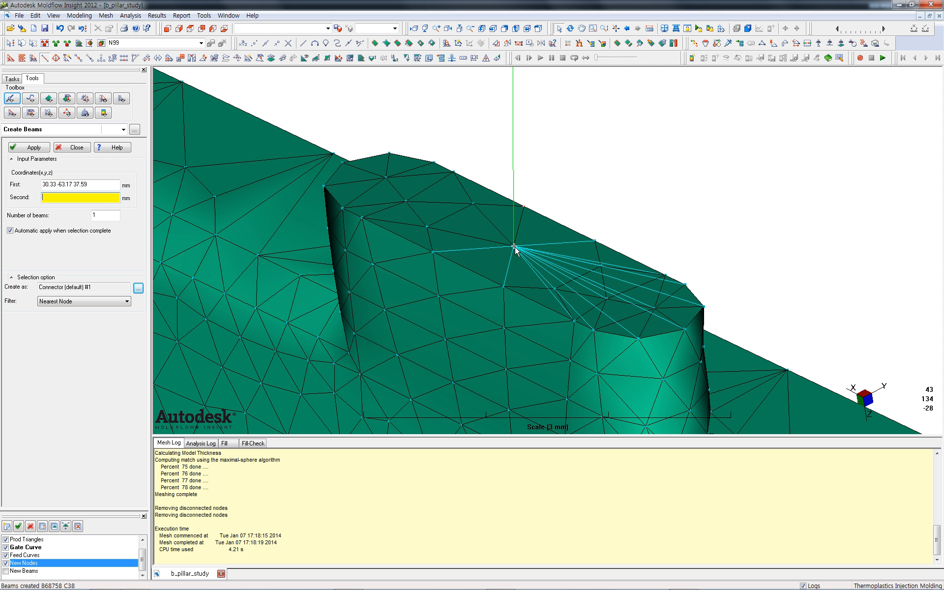
{"action": "left_click", "coordinate": [456, 173]}
Create connector beams from the gate's end node to the interior node on its back left and the boss's rear-left rim node
{"action": "left_click", "coordinate": [286, 202]}
{"action": "left_click", "coordinate": [446, 186]}
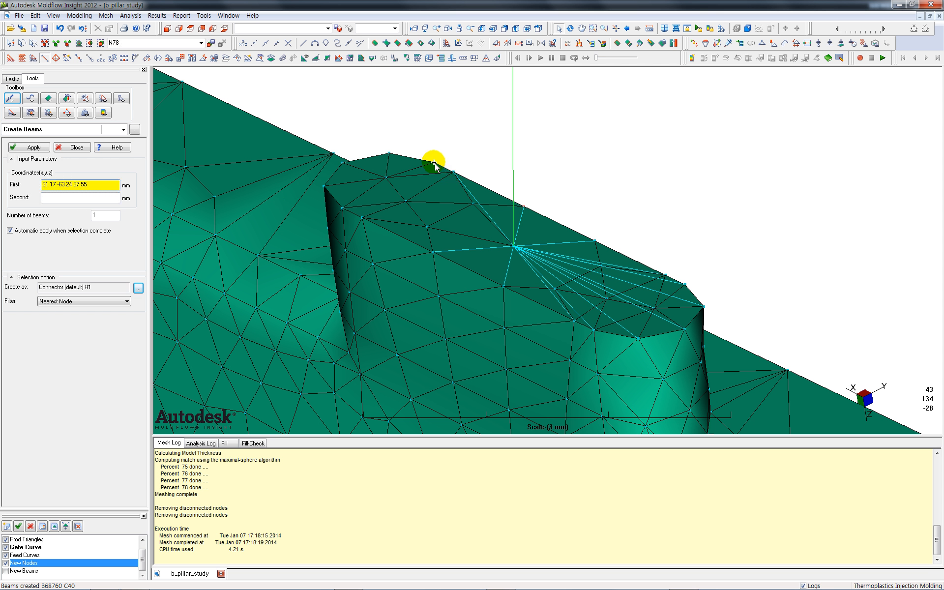
{"action": "left_click", "coordinate": [473, 204]}
{"action": "left_click", "coordinate": [514, 247]}
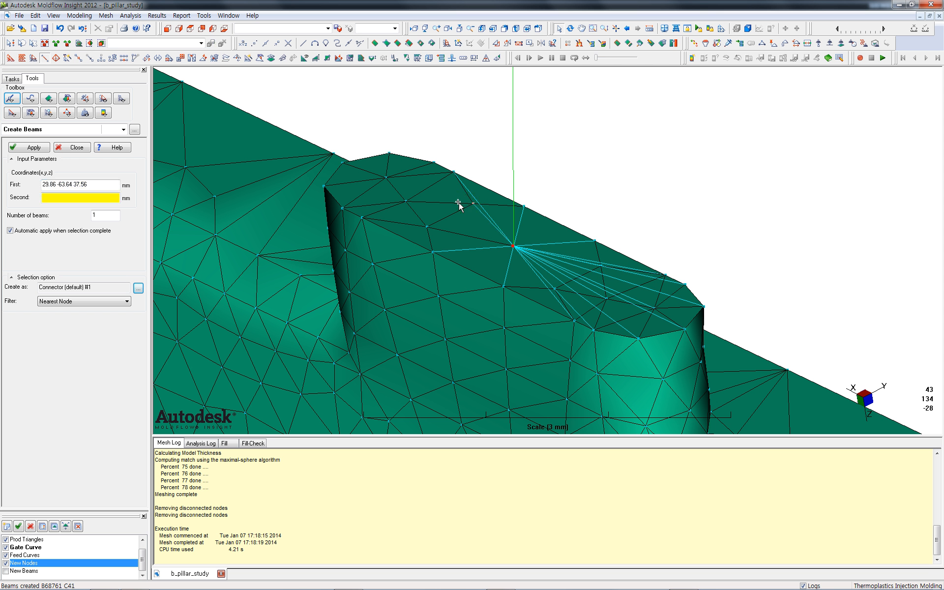
{"action": "left_click", "coordinate": [434, 163]}
{"action": "left_click", "coordinate": [434, 163]}
Create connector beams from the gate's end node to the boss's topmost rim node, the interior node below it and the neighbouring left rim node
{"action": "left_click", "coordinate": [85, 184]}
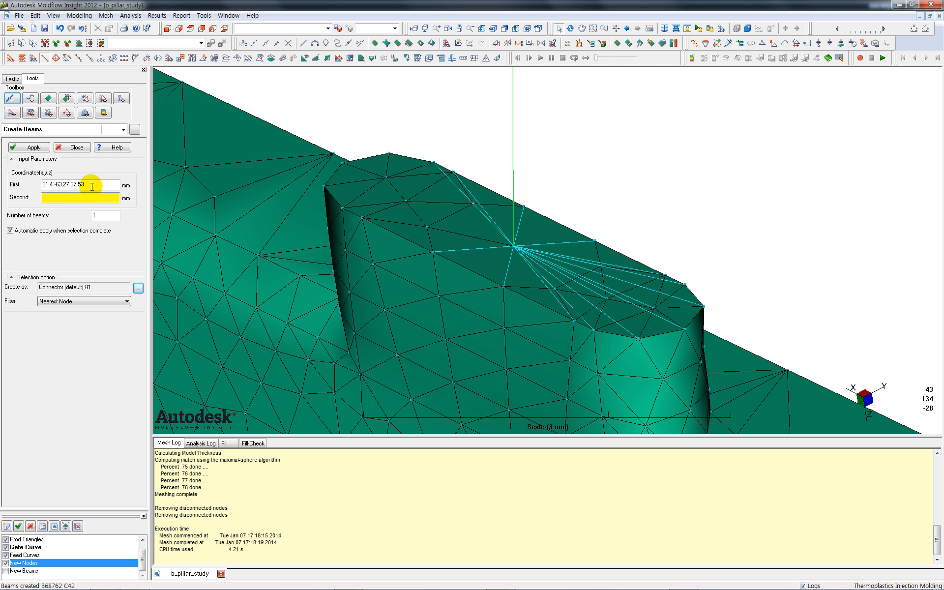
{"action": "left_click", "coordinate": [389, 155]}
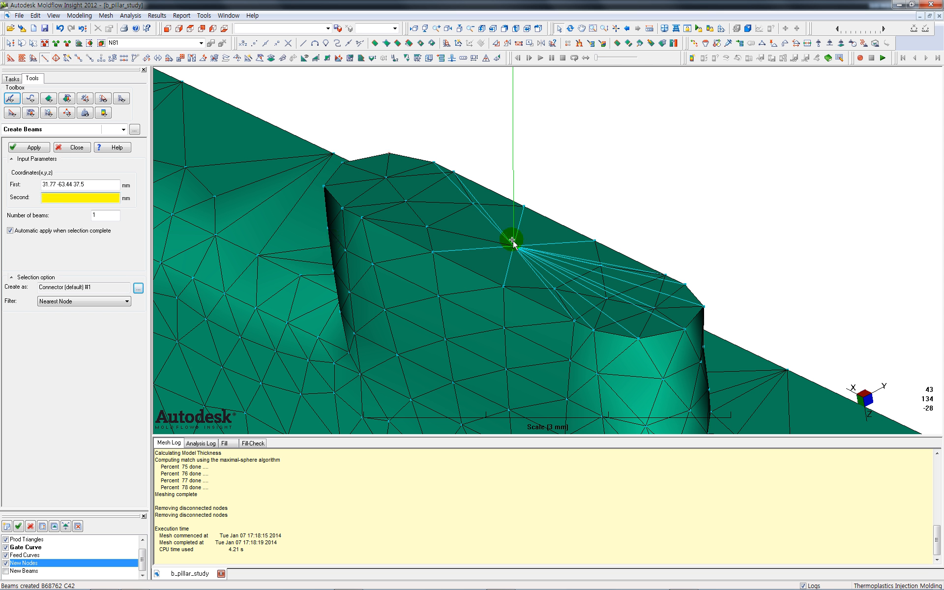
{"action": "left_click", "coordinate": [514, 246]}
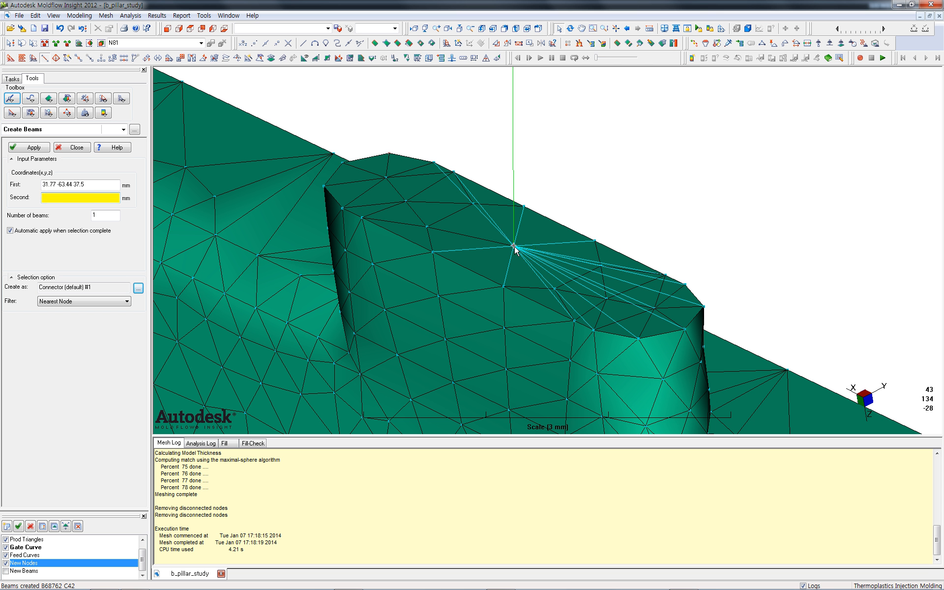
{"action": "left_click", "coordinate": [389, 181]}
{"action": "left_click", "coordinate": [97, 185]}
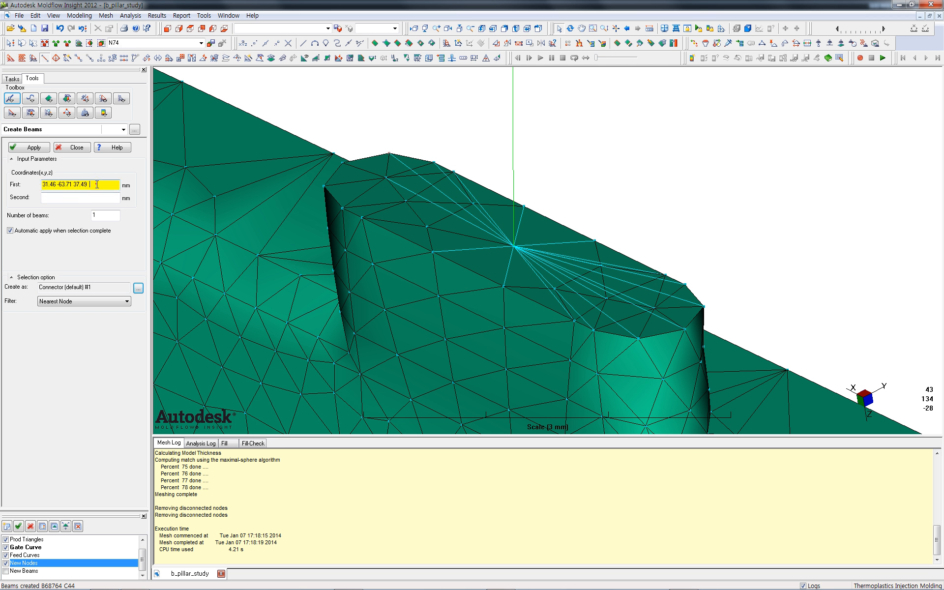
{"action": "left_click", "coordinate": [346, 168]}
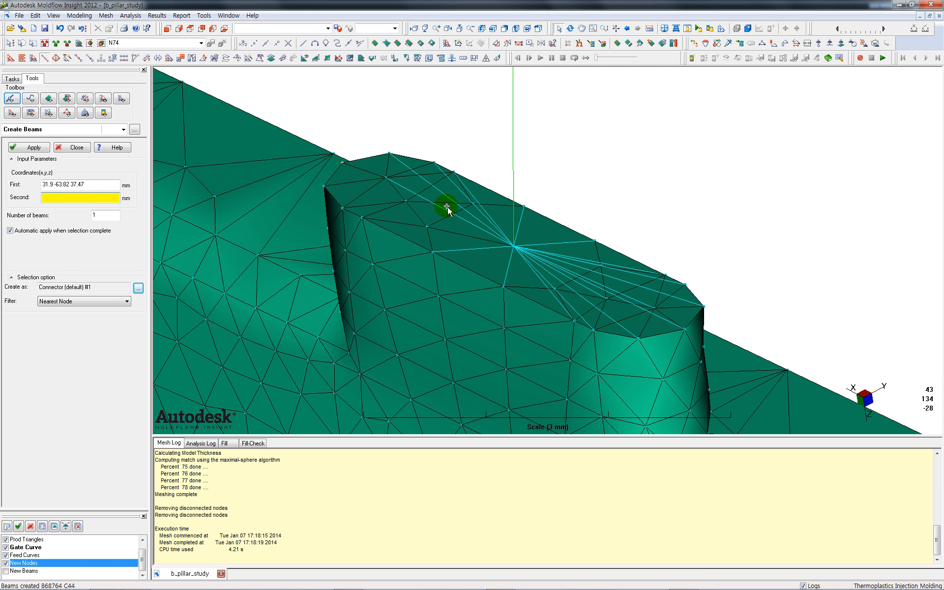
{"action": "left_click", "coordinate": [516, 248]}
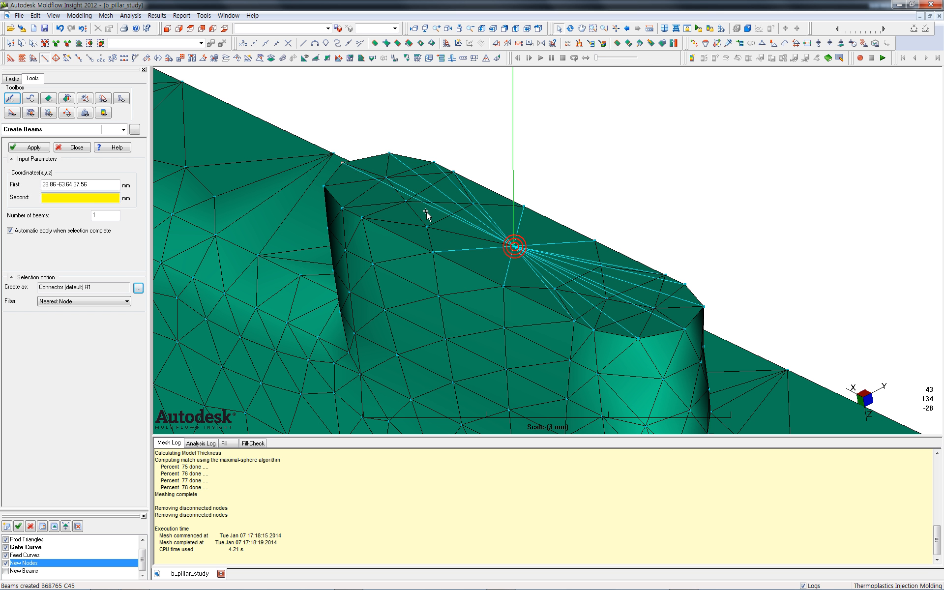
Create connector beams from the gate's end node to the remaining back-left interior node and the boss's leftmost corner node
{"action": "left_click", "coordinate": [407, 202]}
{"action": "left_click", "coordinate": [94, 185]}
{"action": "left_click", "coordinate": [325, 187]}
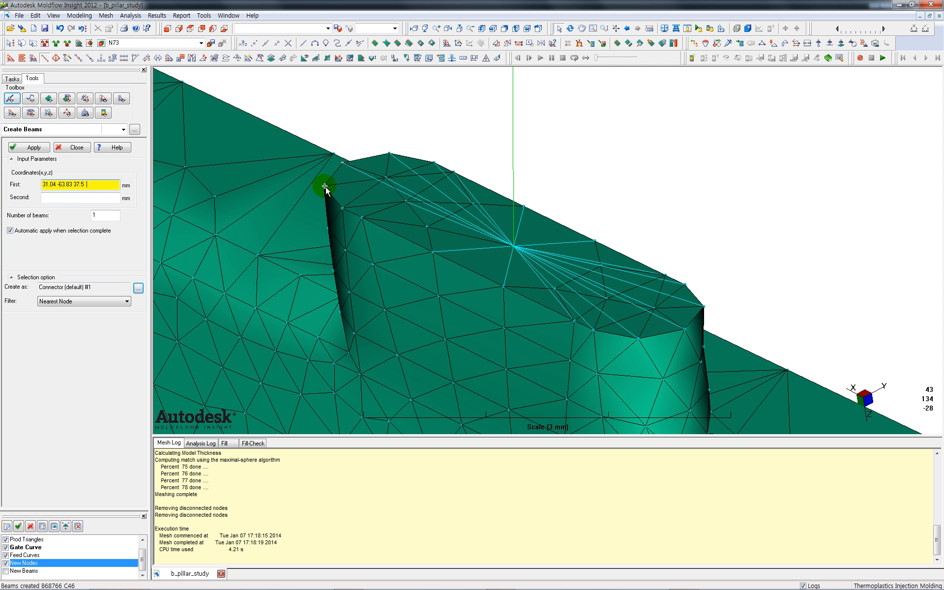
{"action": "left_click", "coordinate": [324, 186]}
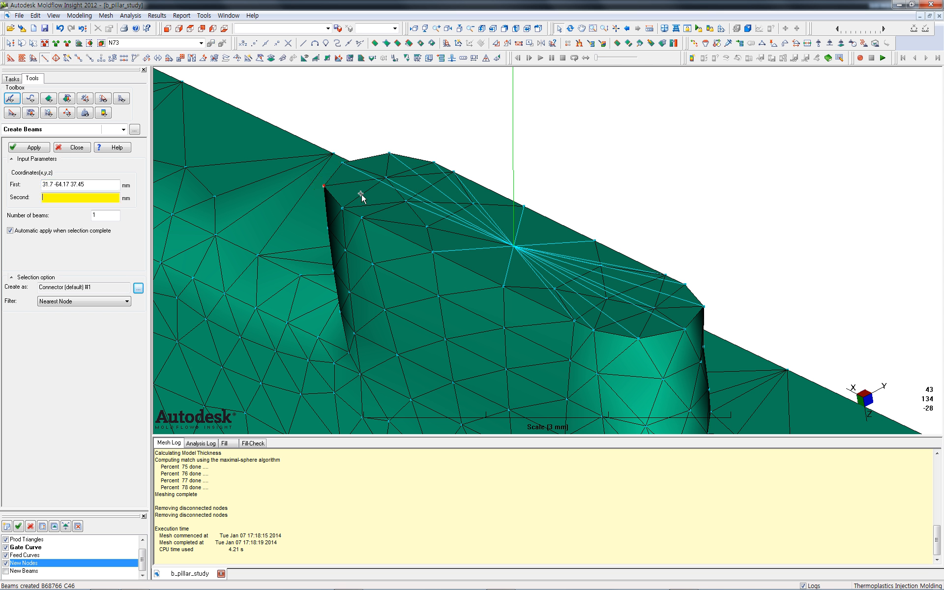
{"action": "left_click", "coordinate": [514, 247]}
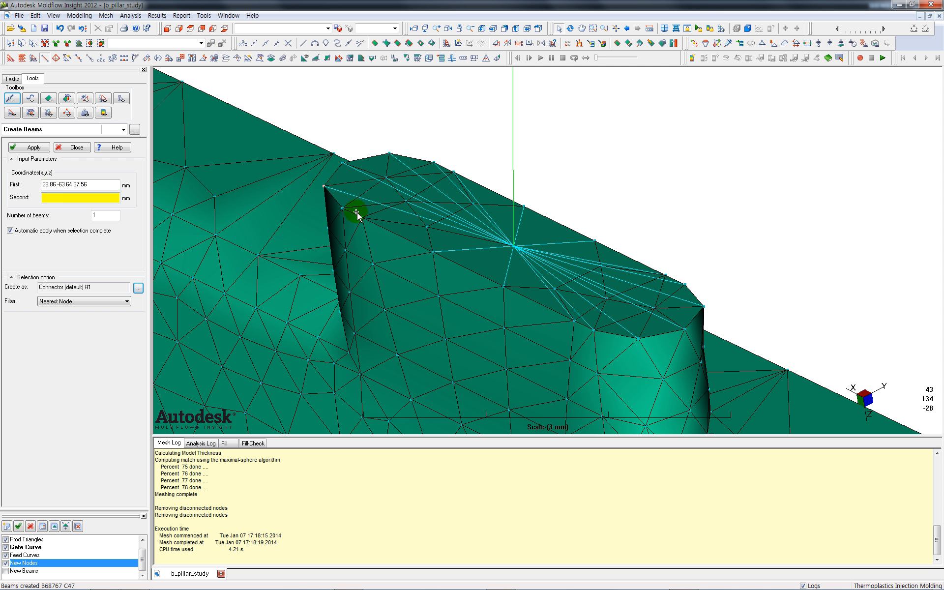
Connect the gate's end node with connector beams to the two front-left rim nodes and the interior node directly left of it
{"action": "left_click", "coordinate": [343, 209]}
{"action": "left_click", "coordinate": [91, 186]}
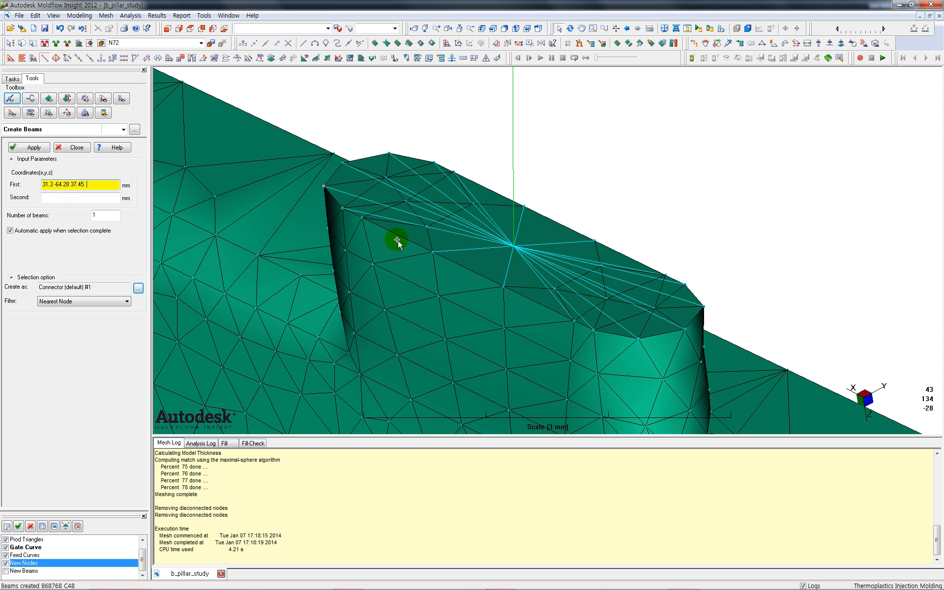
{"action": "left_click", "coordinate": [428, 227]}
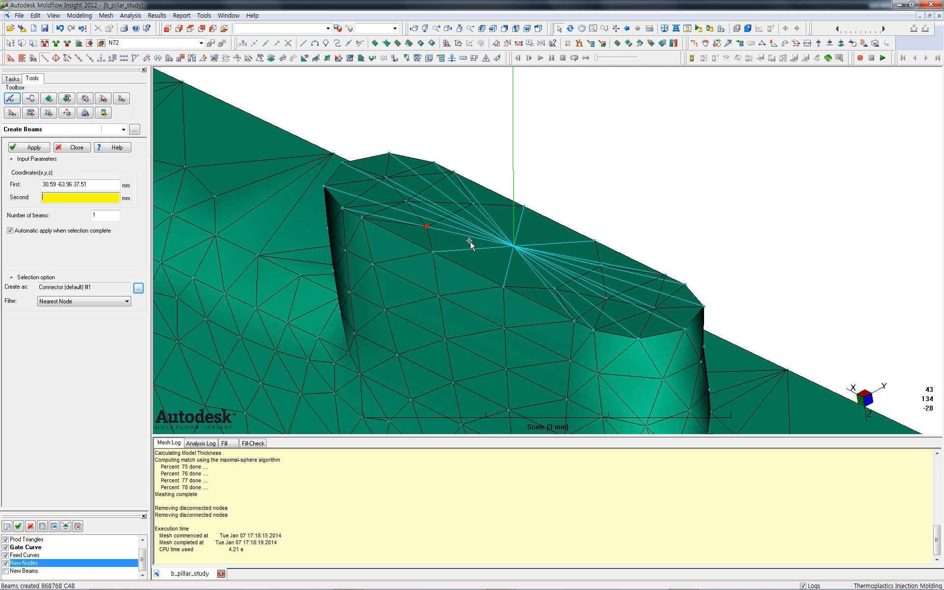
{"action": "left_click", "coordinate": [514, 247]}
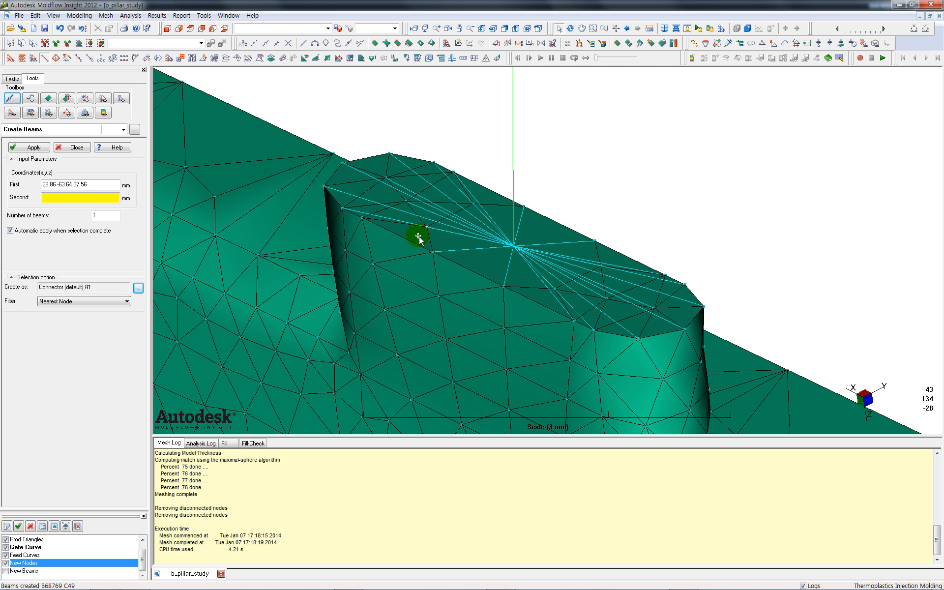
{"action": "left_click", "coordinate": [363, 220]}
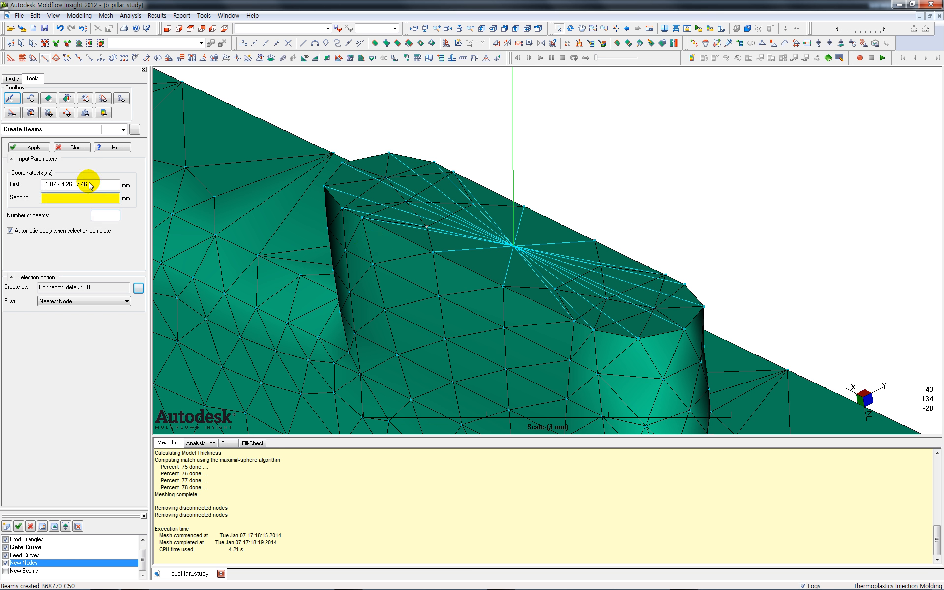
{"action": "left_click", "coordinate": [76, 148]}
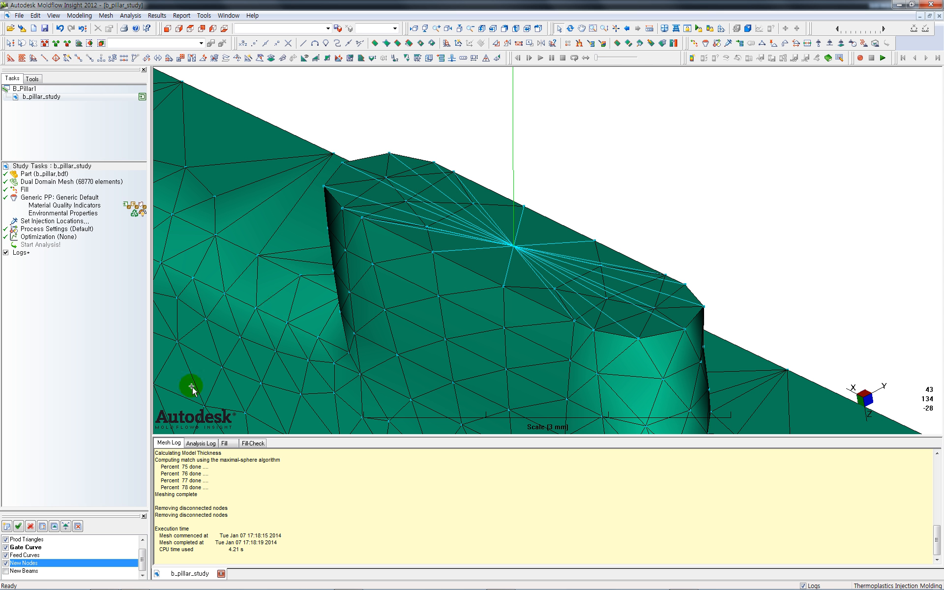
Hide the Prod Nodes, Prod Triangles and New Nodes layers
{"action": "left_click", "coordinate": [143, 557]}
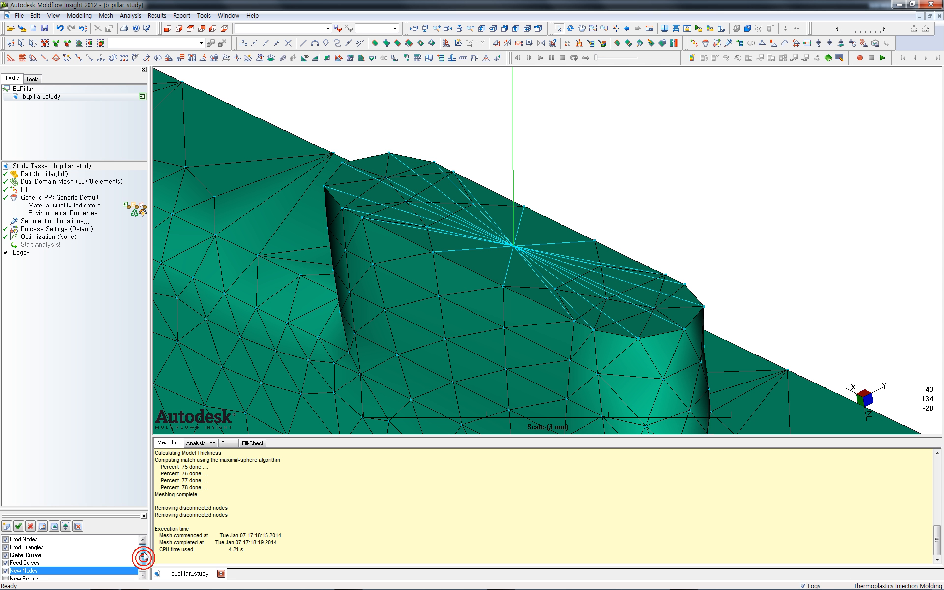
{"action": "left_click", "coordinate": [6, 540]}
{"action": "left_click", "coordinate": [6, 547]}
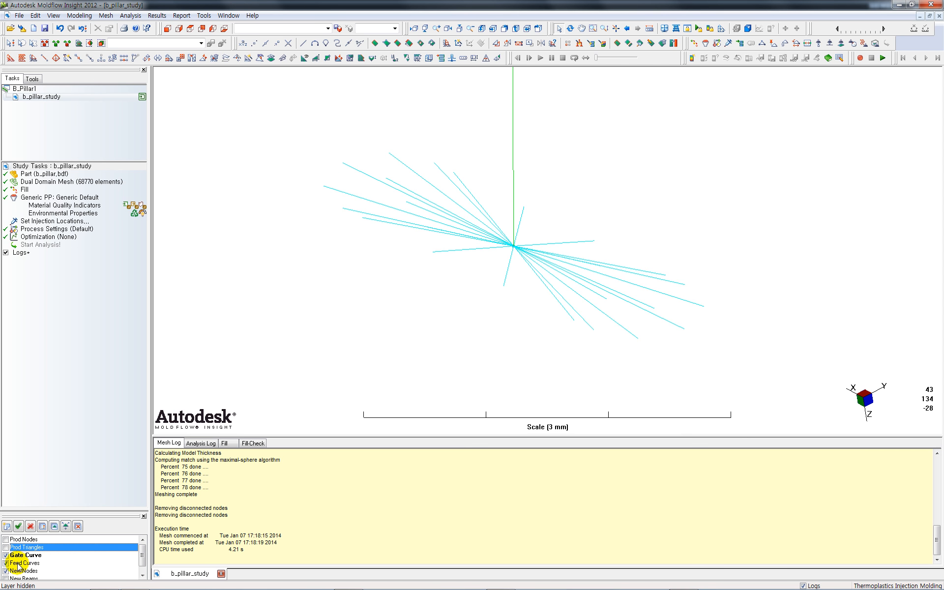
{"action": "left_click", "coordinate": [6, 571]}
{"action": "left_click", "coordinate": [7, 571]}
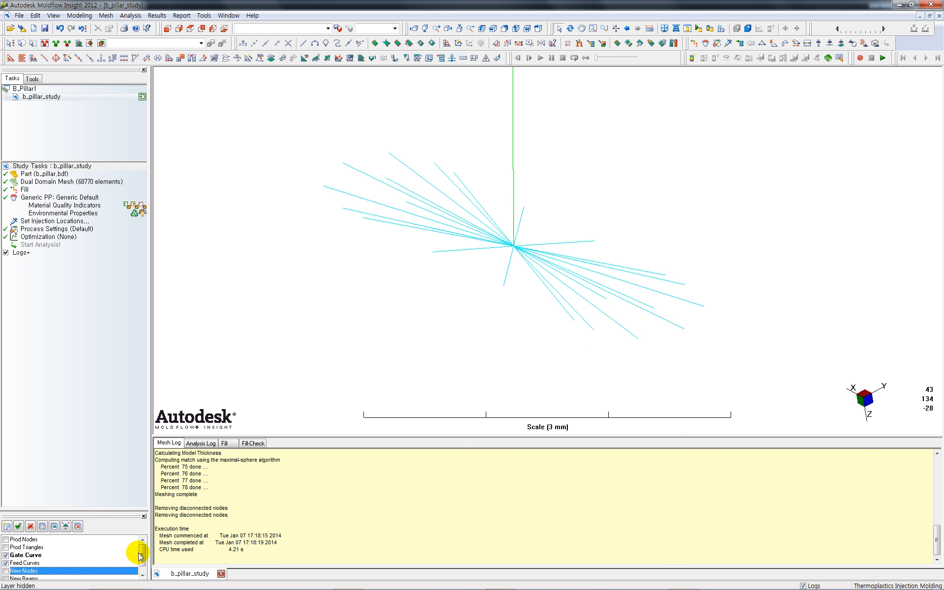
{"action": "scroll", "coordinate": [142, 559], "scroll_direction": "down", "scroll_amount": 1}
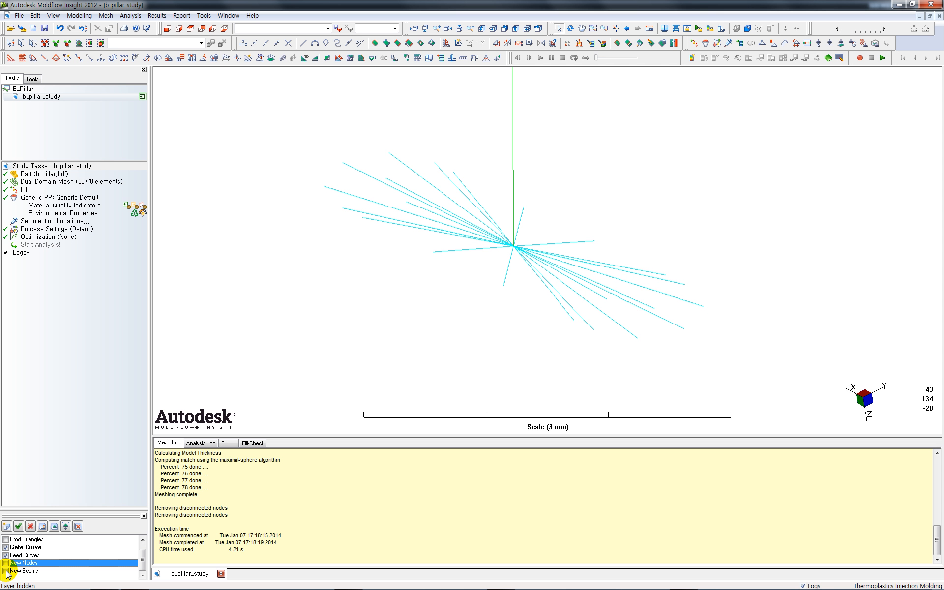
Rename the New Nodes layer as Feed Nodes and the New Beams layer as Feed Beams
{"action": "left_click", "coordinate": [22, 563]}
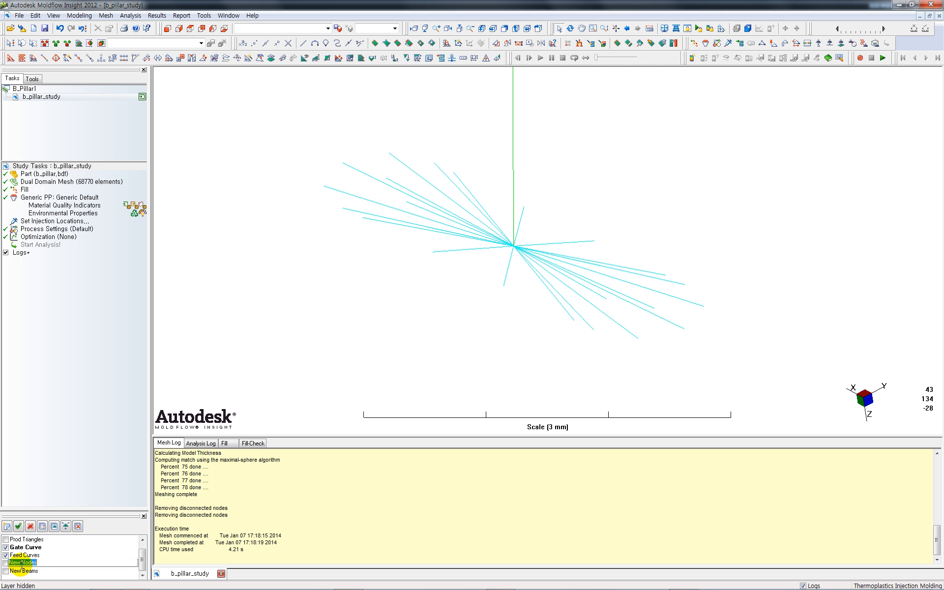
{"action": "double_click", "coordinate": [14, 563]}
{"action": "type", "text": "Feed"}
{"action": "left_click", "coordinate": [22, 571]}
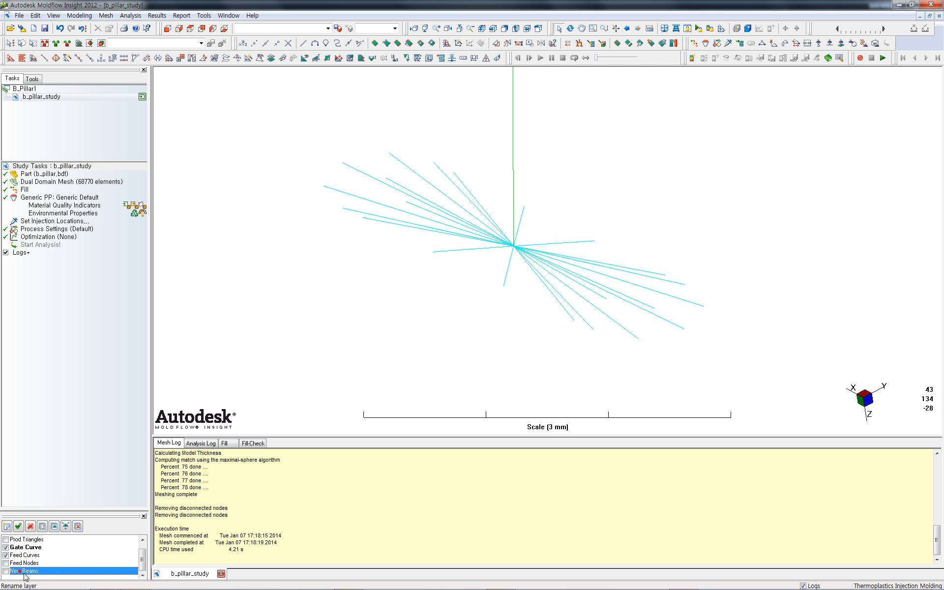
{"action": "left_click", "coordinate": [22, 571]}
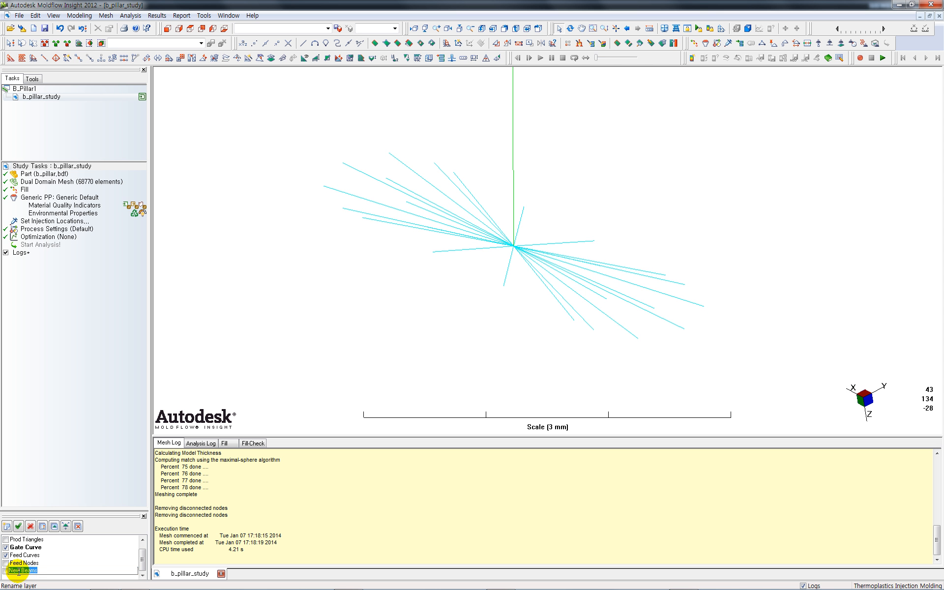
{"action": "double_click", "coordinate": [19, 571]}
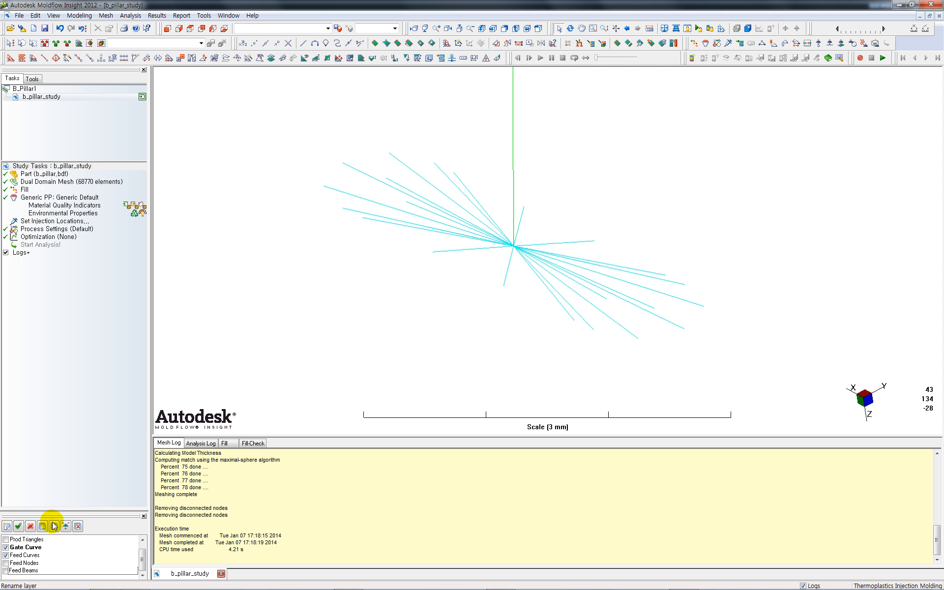
{"action": "left_click", "coordinate": [254, 369]}
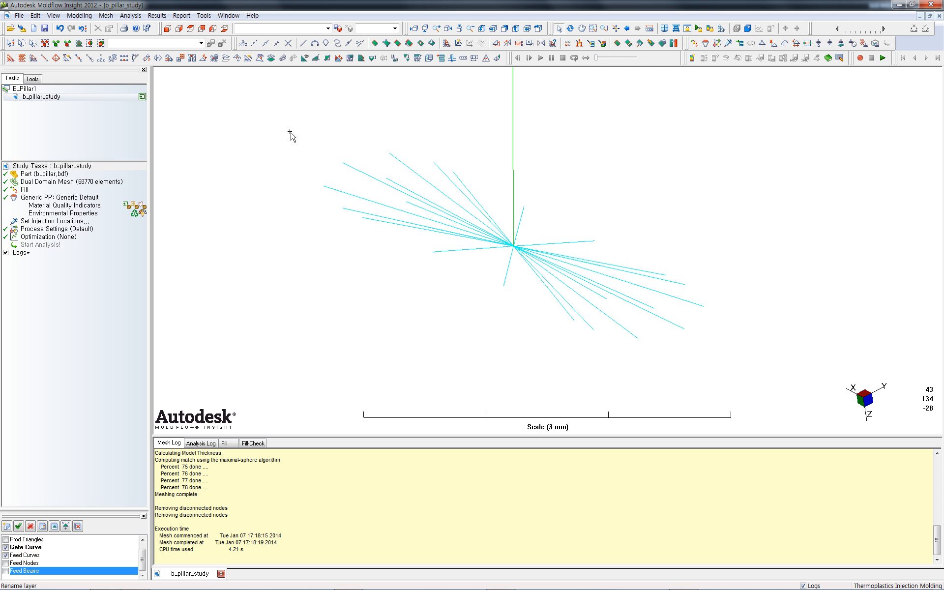
Assign the connector beams and the other beams in the selection, excluding the gate curve, to the Feed Beams layer
{"action": "left_click_drag", "start_coordinate": [290, 132], "coordinate": [754, 392]}
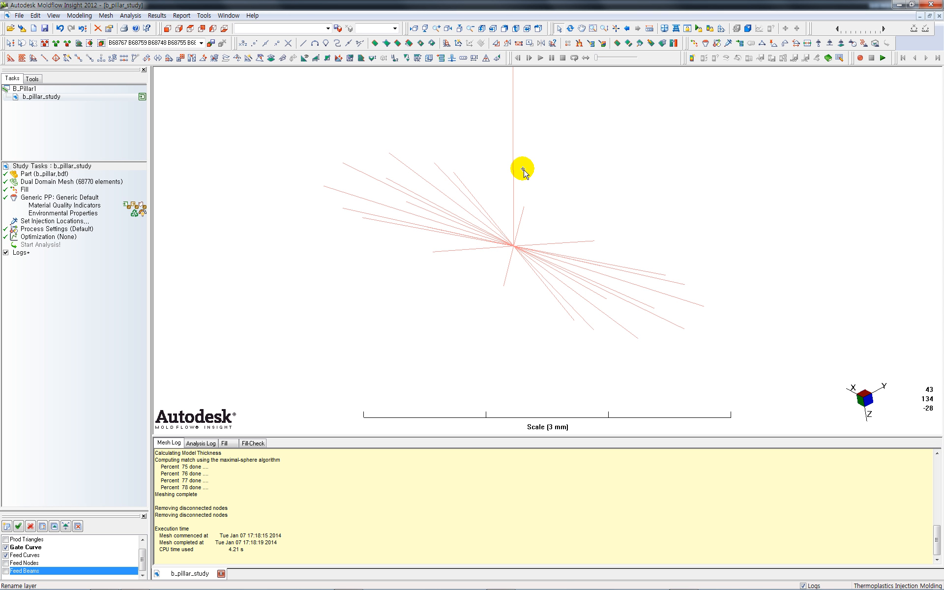
{"action": "left_click", "coordinate": [514, 143]}
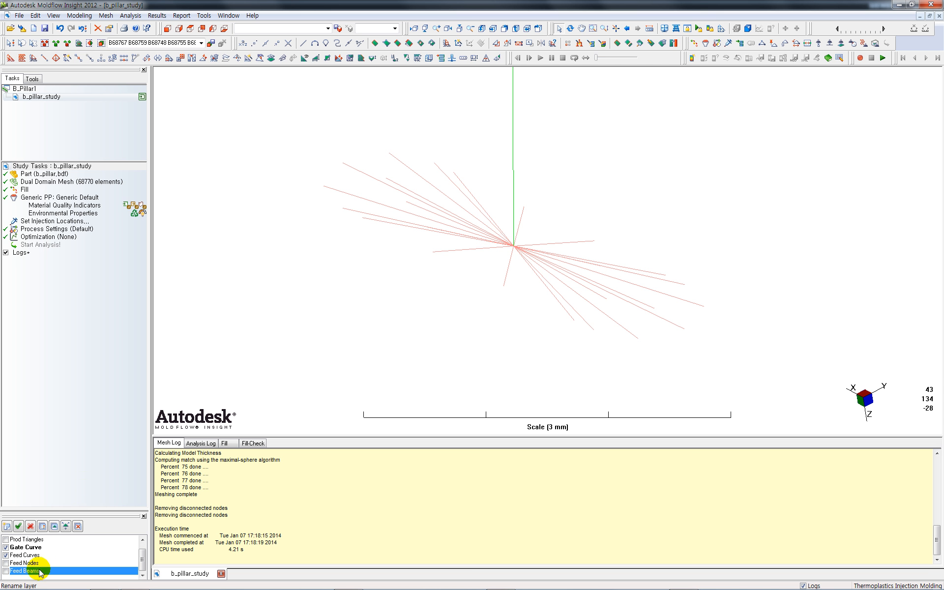
{"action": "left_click", "coordinate": [54, 527]}
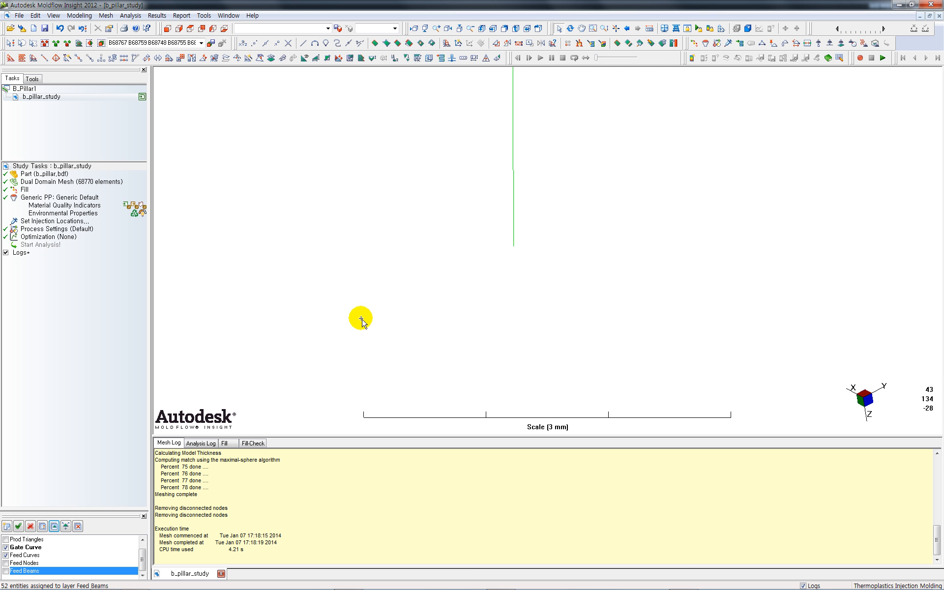
{"action": "left_click", "coordinate": [330, 208]}
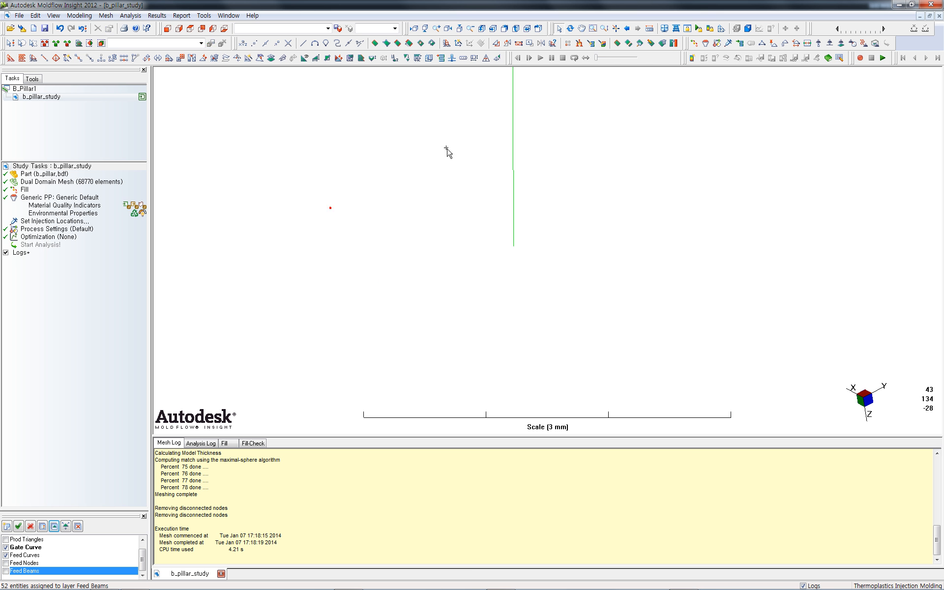
Hide the Feed Curves and Gate Curve layers and show the Feed Beams and Prod Triangles layers
{"action": "left_click", "coordinate": [681, 27]}
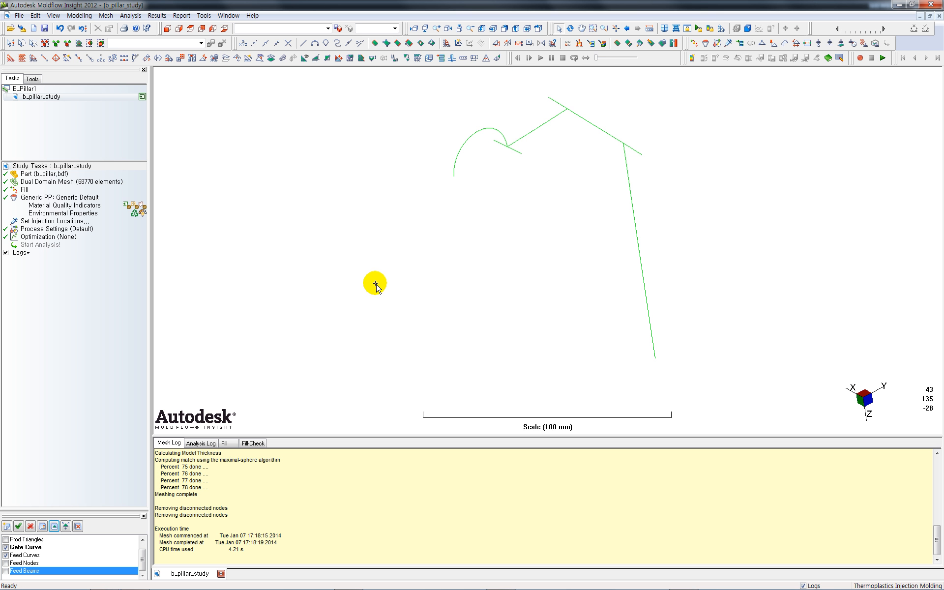
{"action": "left_click", "coordinate": [5, 555]}
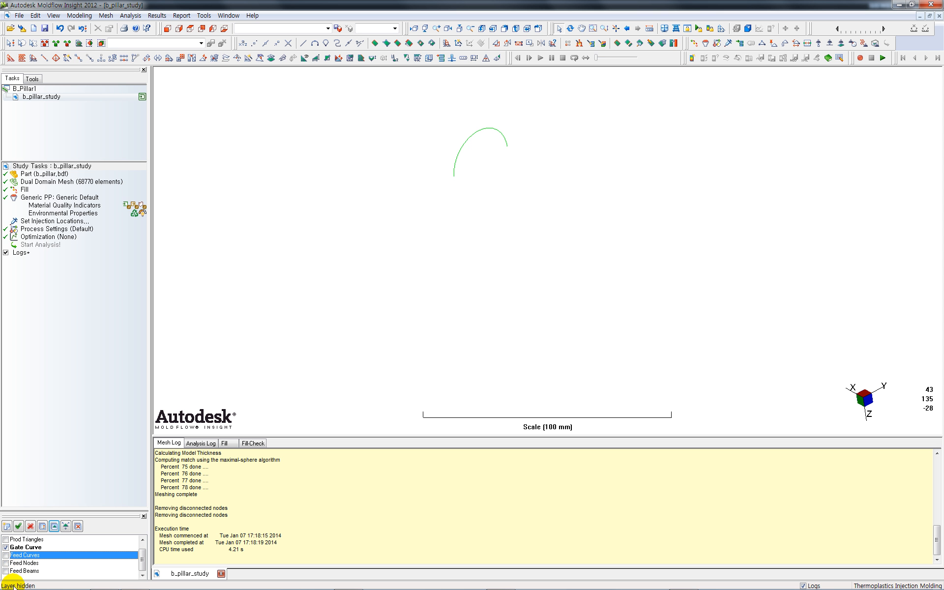
{"action": "left_click", "coordinate": [6, 547]}
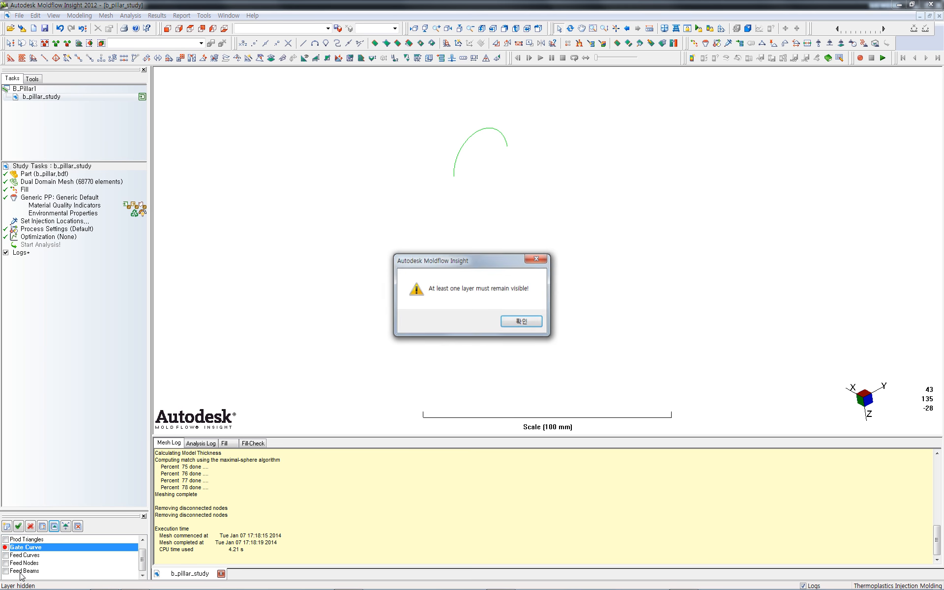
{"action": "left_click", "coordinate": [522, 322]}
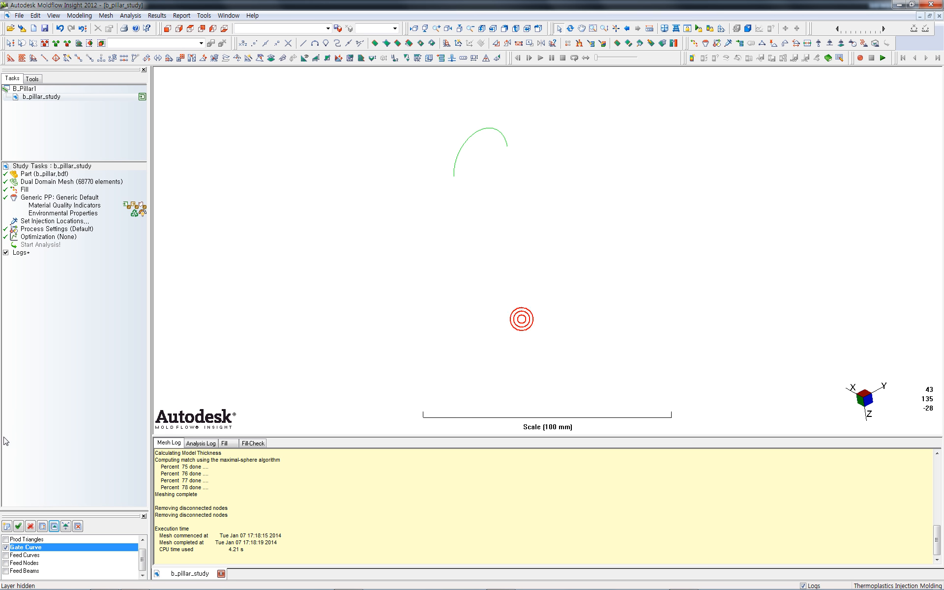
{"action": "left_click", "coordinate": [6, 571]}
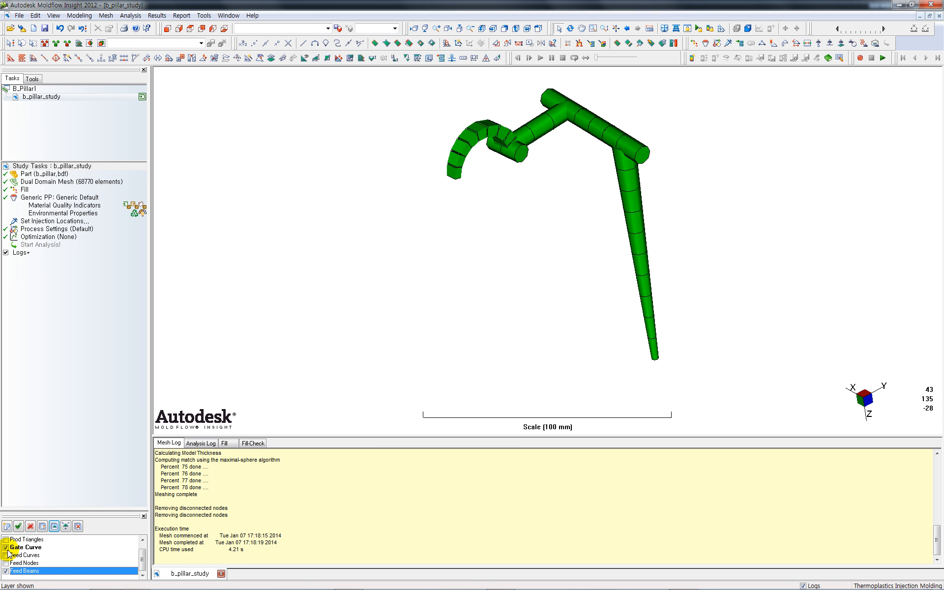
{"action": "left_click", "coordinate": [6, 548]}
{"action": "left_click", "coordinate": [6, 539]}
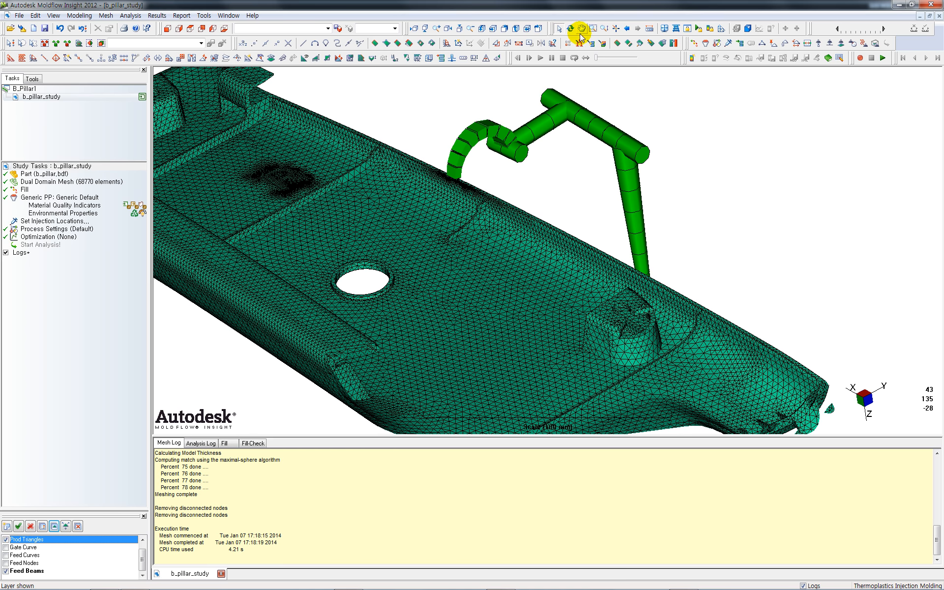
Mirror the B-pillar part with its gate and adjoining runner beams about the XZ plane as a copy, with reference point 0.0 0.0 0.0
{"action": "left_click", "coordinate": [168, 28]}
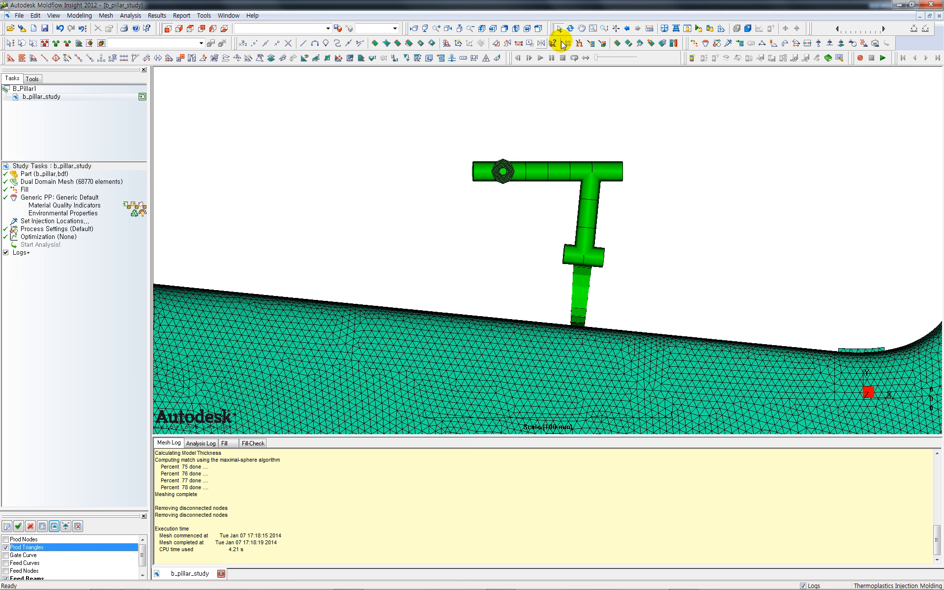
{"action": "left_click", "coordinate": [665, 28]}
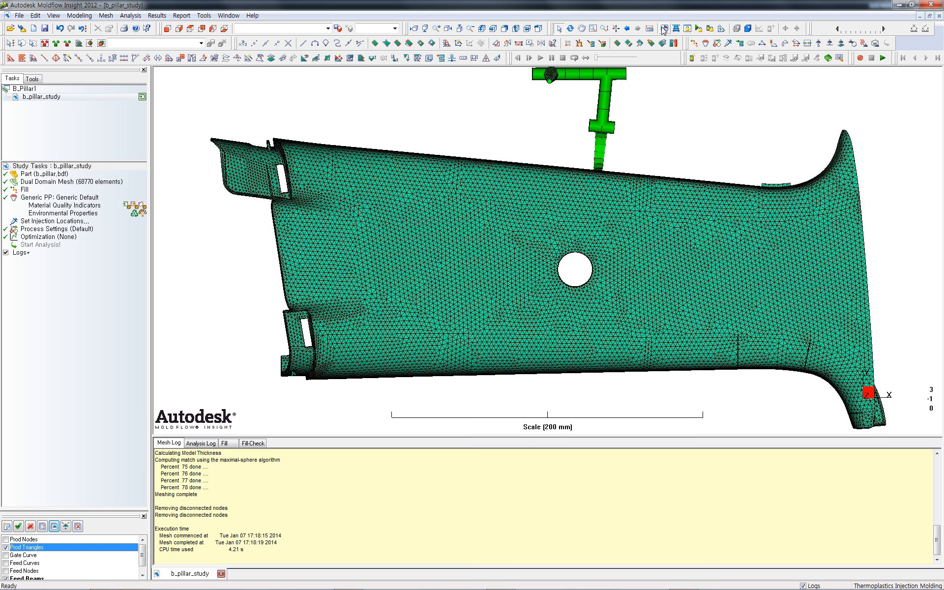
{"action": "middle_click_drag", "start_coordinate": [409, 95], "coordinate": [409, 105]}
{"action": "scroll", "coordinate": [417, 128], "scroll_direction": "up", "scroll_amount": 2}
{"action": "scroll", "coordinate": [417, 128], "scroll_direction": "down", "scroll_amount": 5}
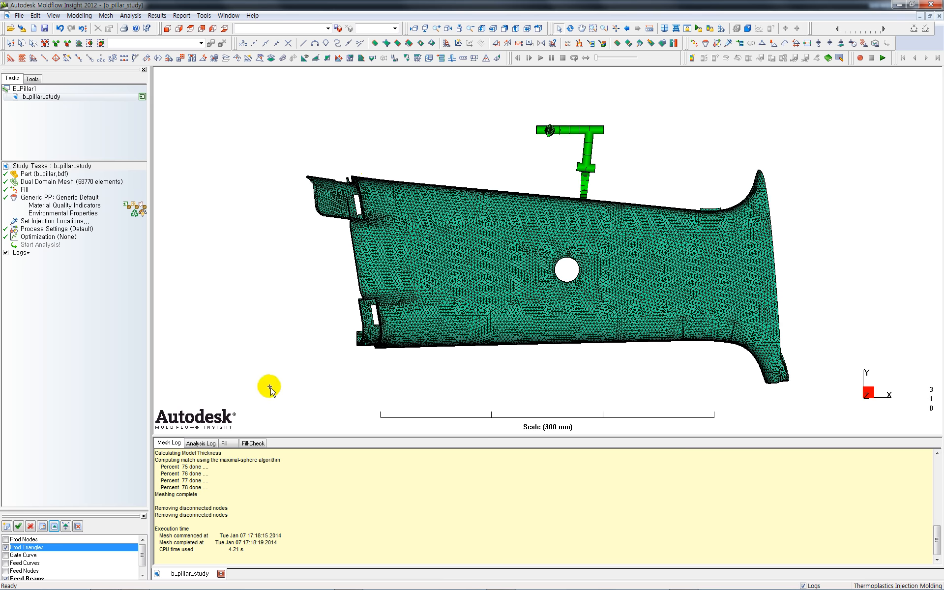
{"action": "left_click_drag", "start_coordinate": [259, 420], "coordinate": [815, 152]}
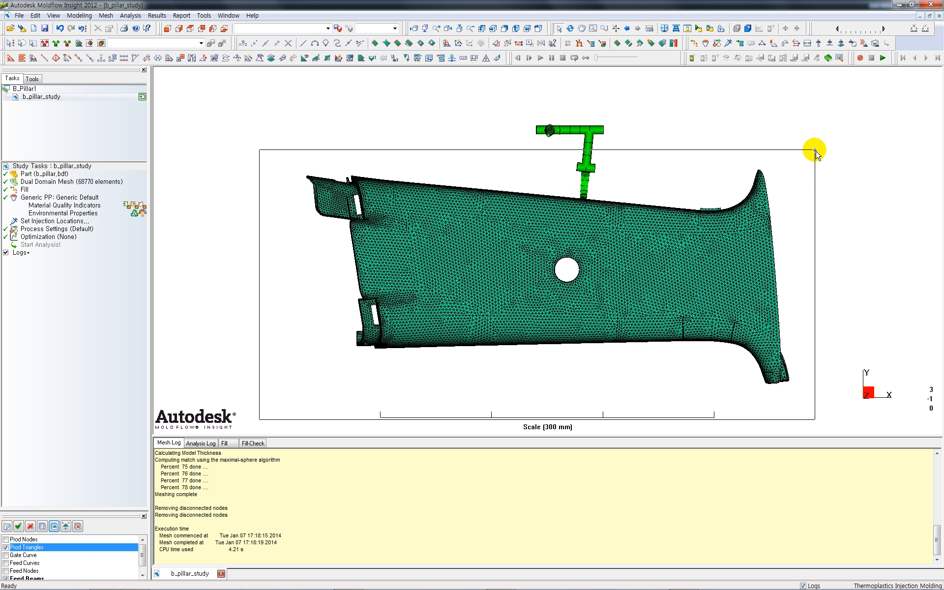
{"action": "left_click_drag", "start_coordinate": [815, 152], "coordinate": [815, 152]}
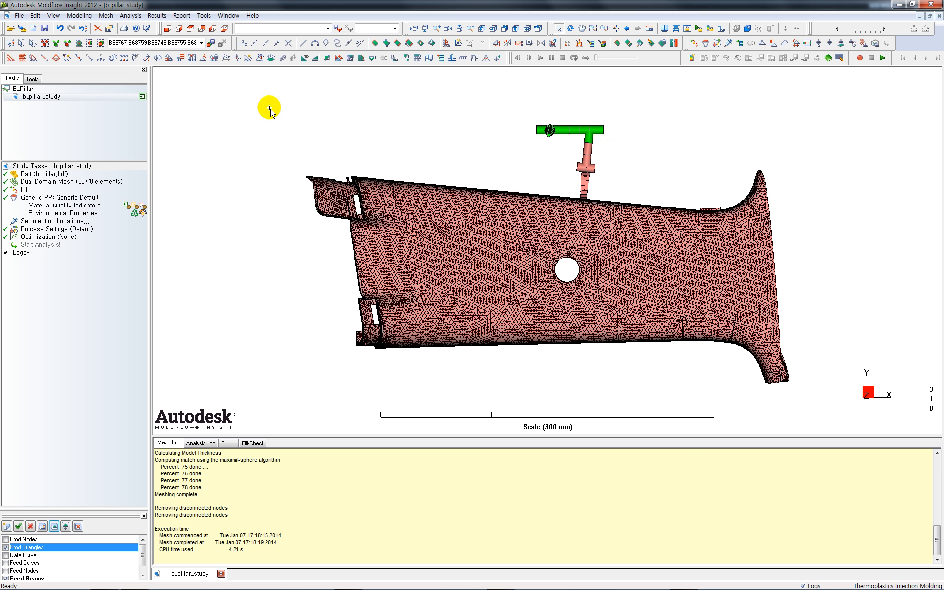
{"action": "left_click", "coordinate": [77, 18]}
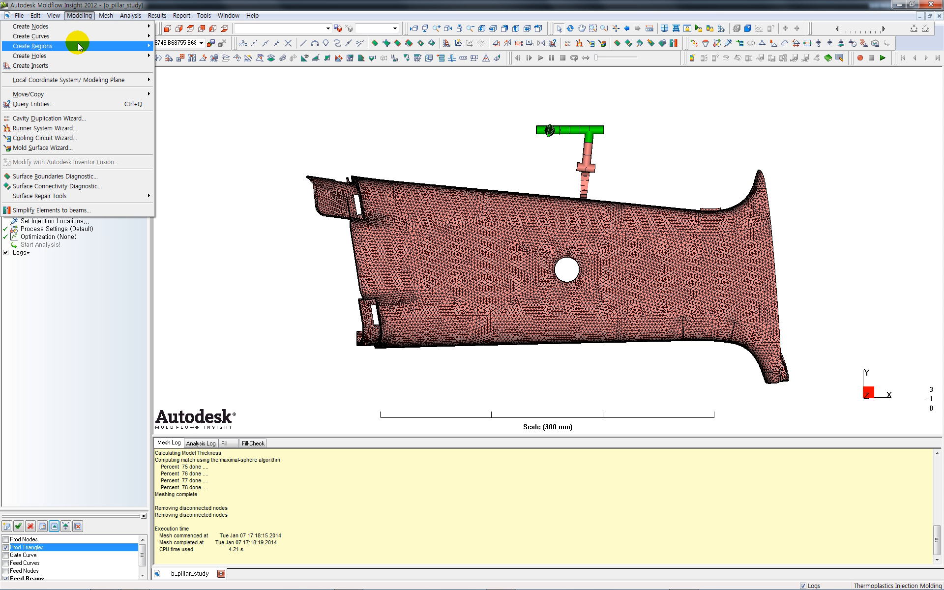
{"action": "mouse_move", "coordinate": [105, 15]}
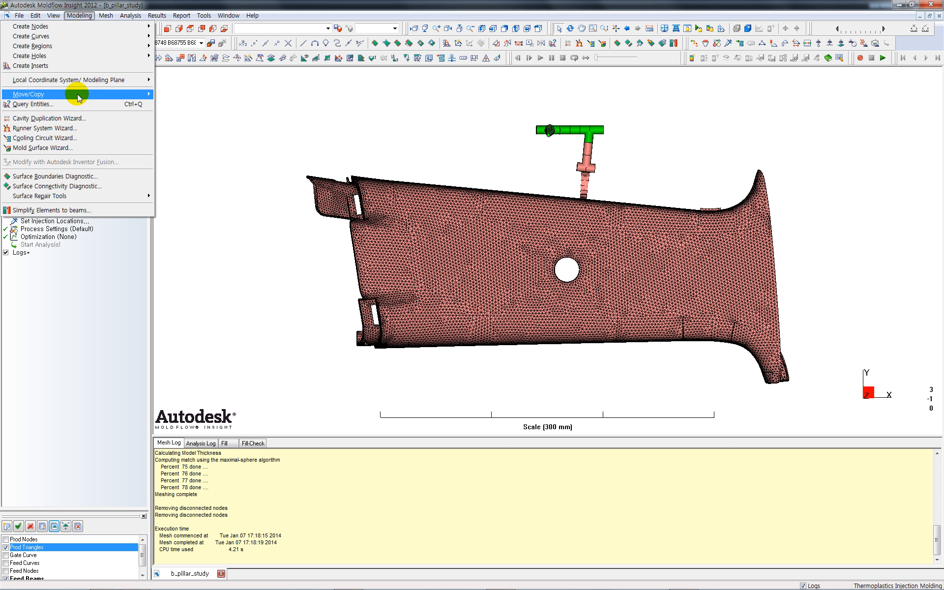
{"action": "mouse_move", "coordinate": [77, 97]}
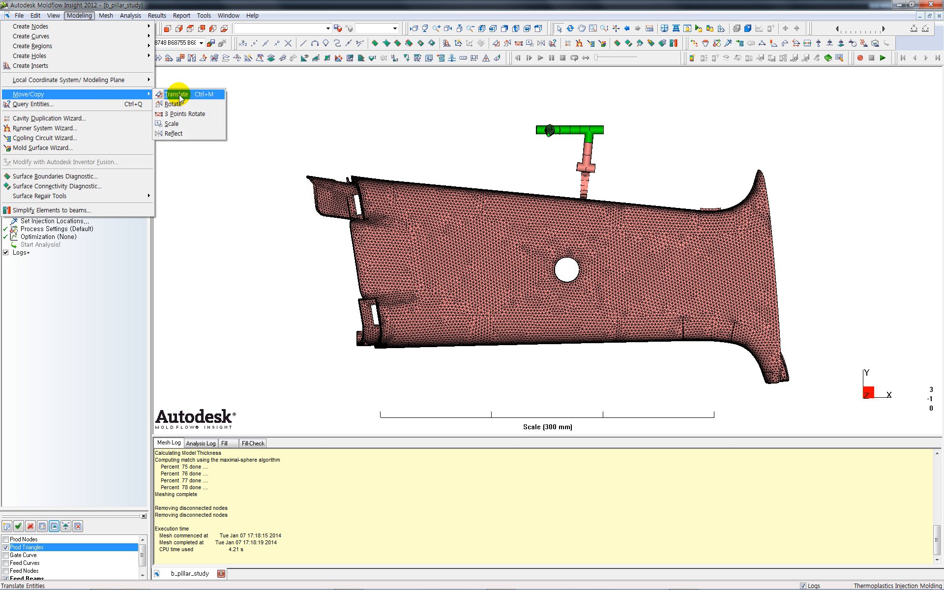
{"action": "left_click", "coordinate": [174, 133]}
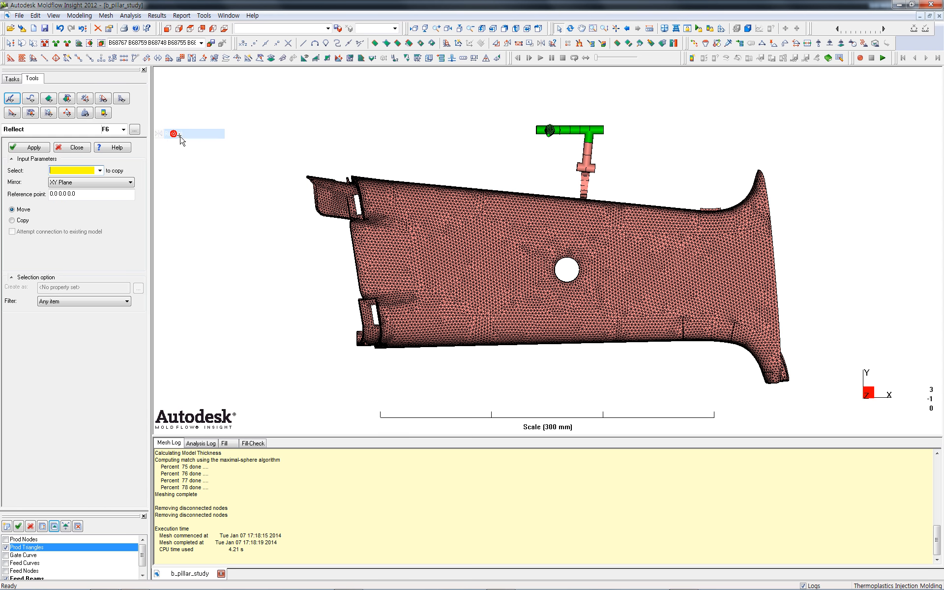
{"action": "left_click", "coordinate": [130, 183]}
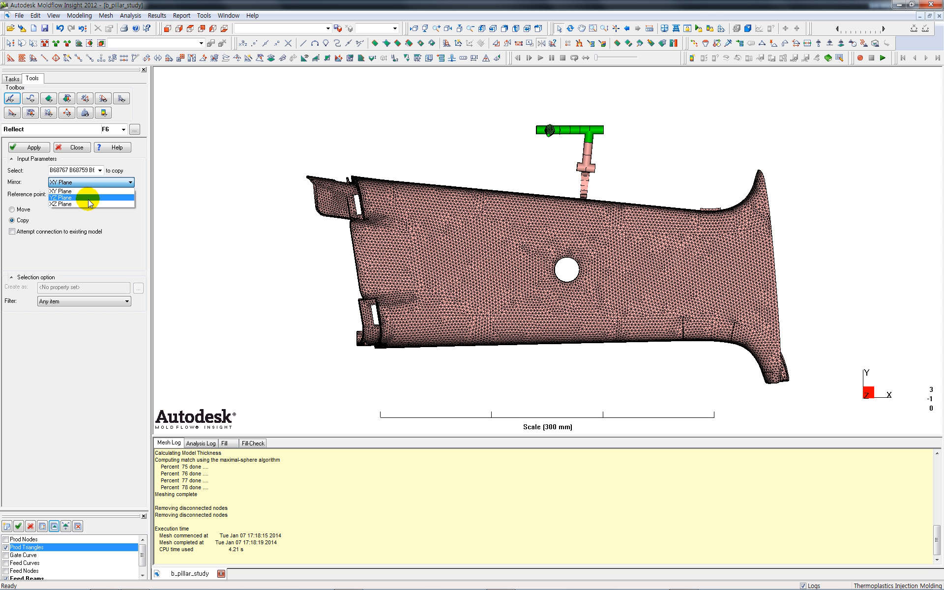
{"action": "left_click", "coordinate": [85, 204]}
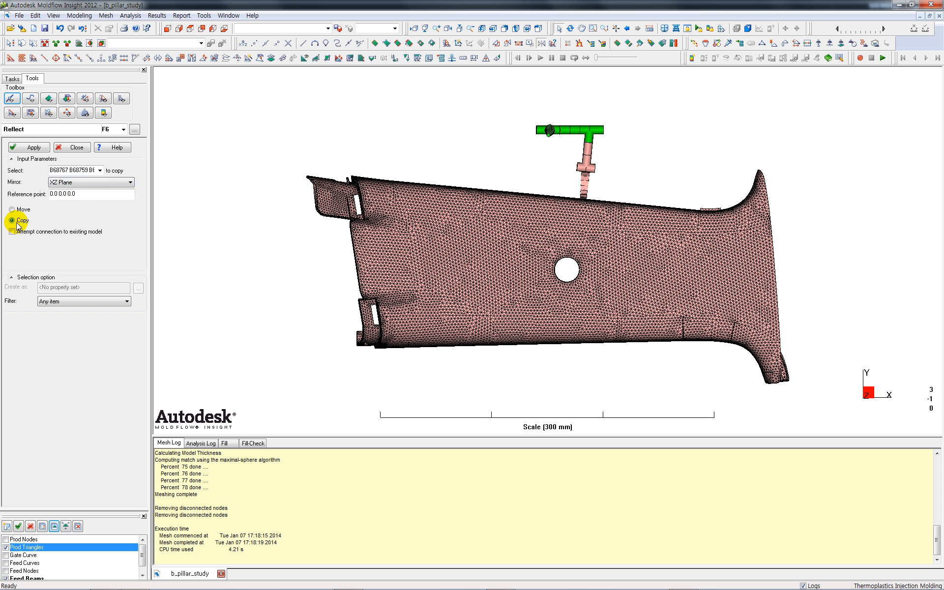
{"action": "left_click", "coordinate": [32, 148]}
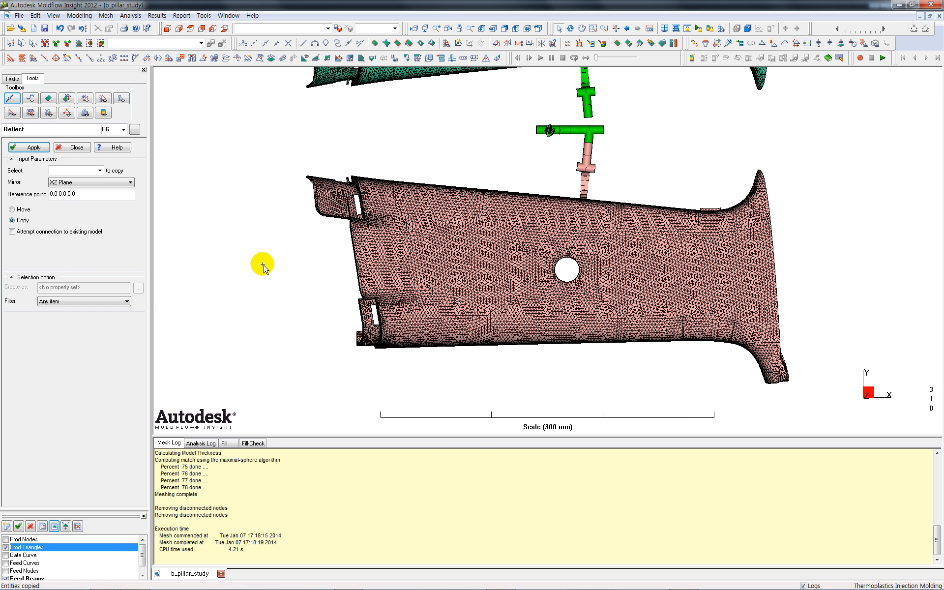
{"action": "left_click", "coordinate": [77, 148]}
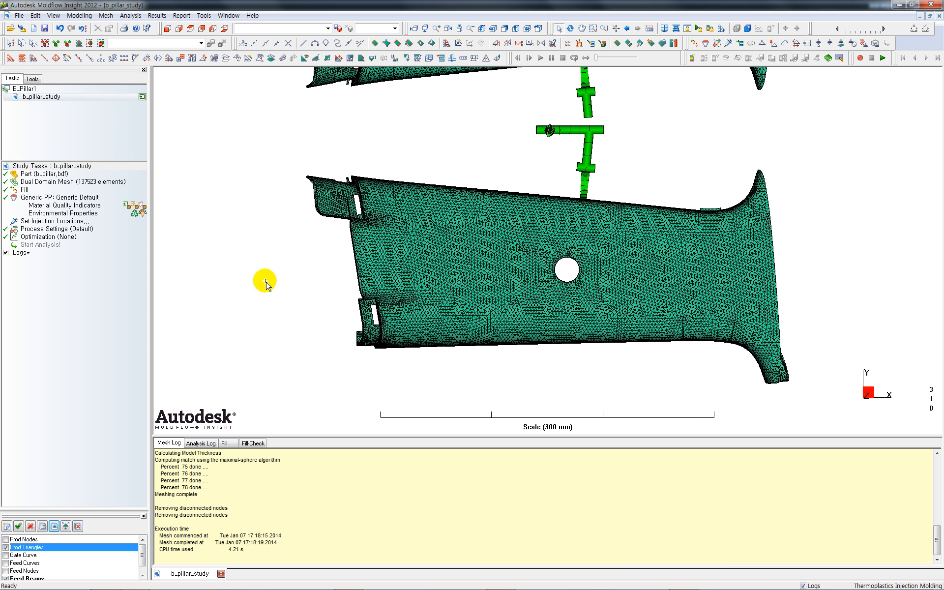
Examine the mirrored part and the gap between its runner branch and the original runner
{"action": "scroll", "coordinate": [269, 306], "scroll_direction": "up", "scroll_amount": 2}
{"action": "scroll", "coordinate": [277, 300], "scroll_direction": "down", "scroll_amount": 3}
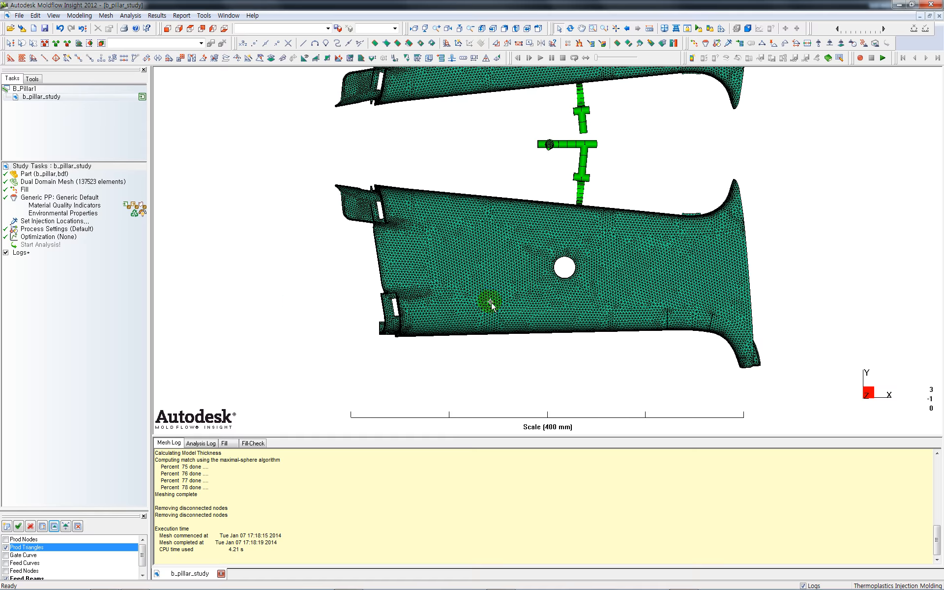
{"action": "middle_click_drag", "start_coordinate": [490, 301], "coordinate": [297, 212]}
{"action": "scroll", "coordinate": [672, 264], "scroll_direction": "down", "scroll_amount": 3}
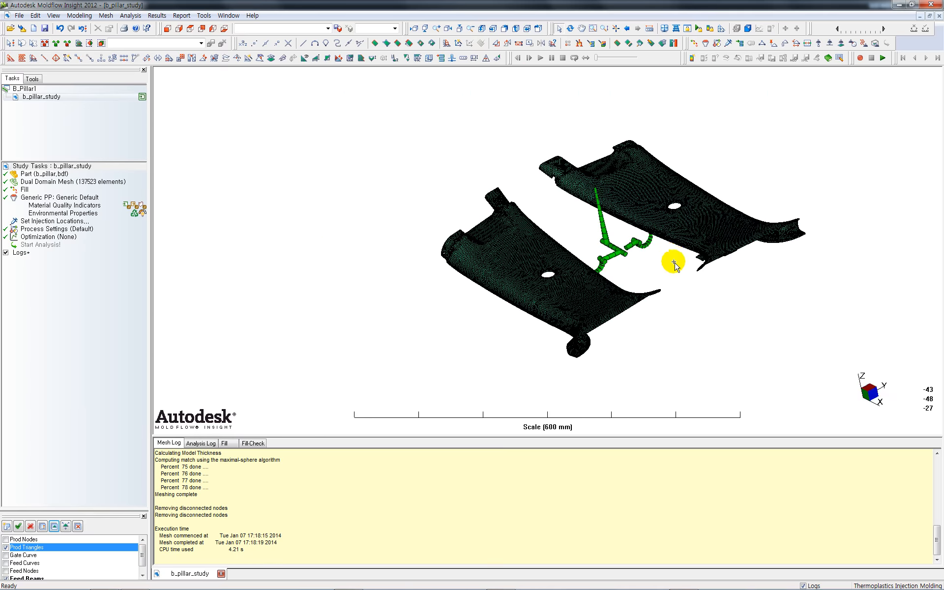
{"action": "scroll", "coordinate": [664, 261], "scroll_direction": "up", "scroll_amount": 2}
{"action": "scroll", "coordinate": [664, 264], "scroll_direction": "up", "scroll_amount": 2}
{"action": "middle_click_drag", "start_coordinate": [689, 280], "coordinate": [396, 242]}
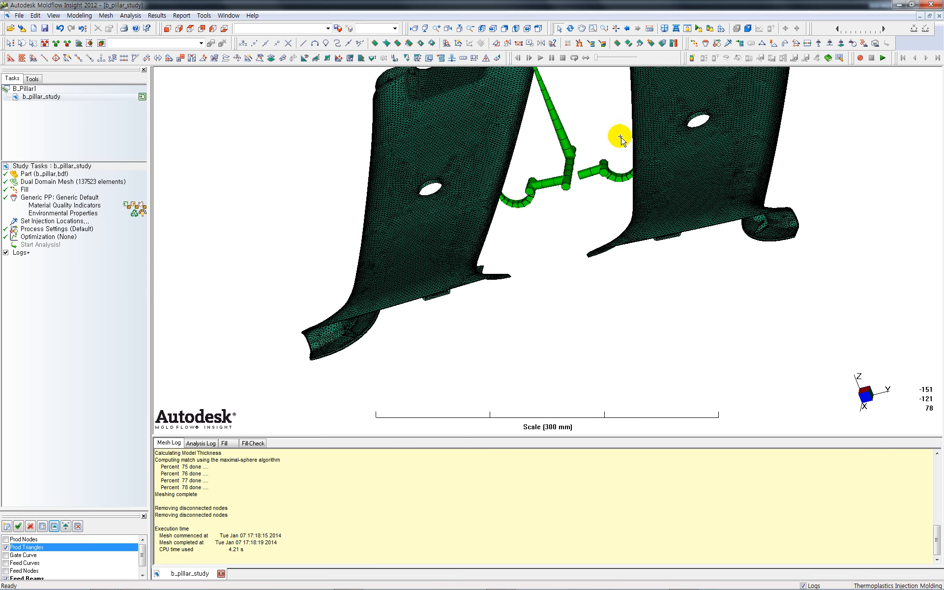
{"action": "scroll", "coordinate": [592, 161], "scroll_direction": "down", "scroll_amount": 3}
{"action": "scroll", "coordinate": [590, 162], "scroll_direction": "up", "scroll_amount": 5}
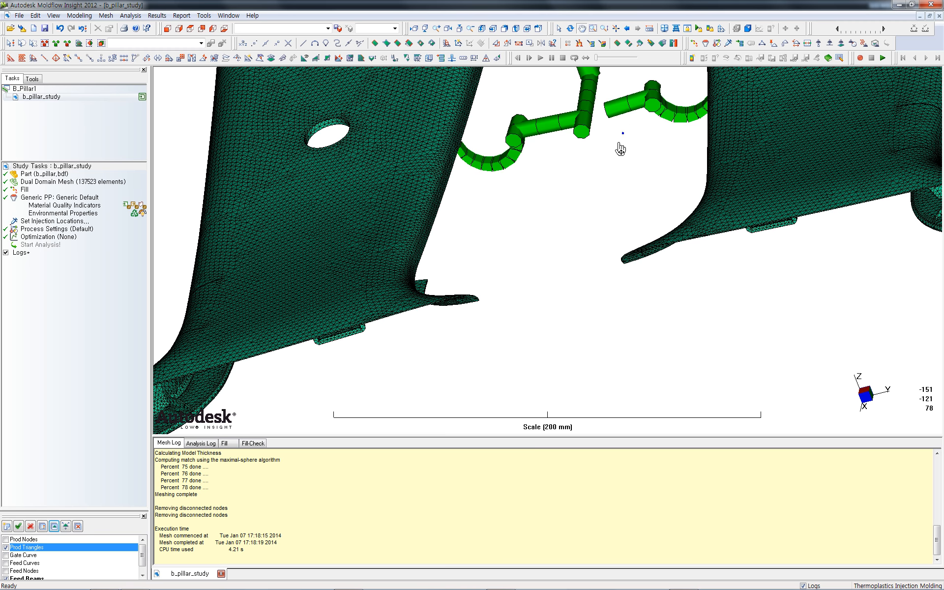
{"action": "scroll", "coordinate": [529, 235], "scroll_direction": "up", "scroll_amount": 3}
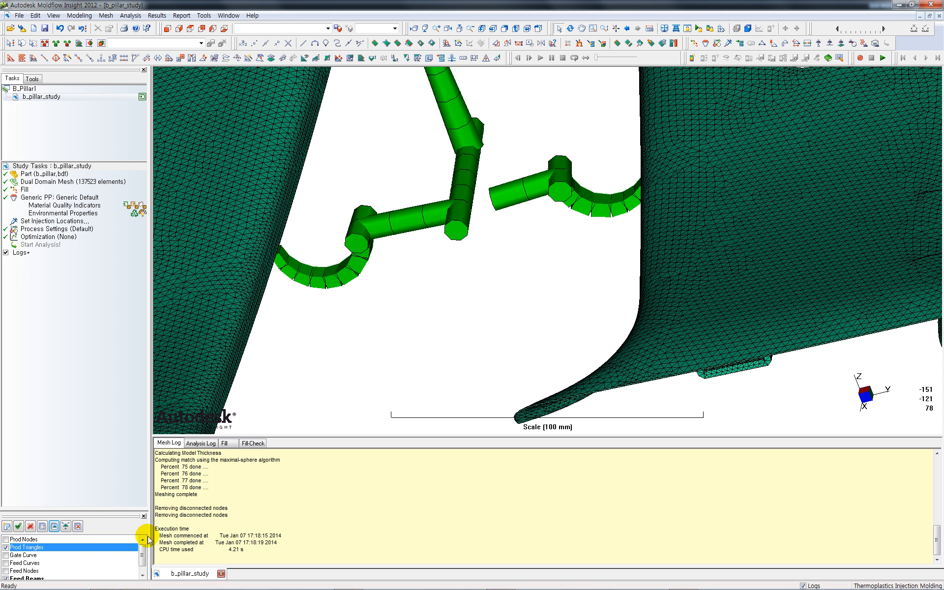
Show the Feed Nodes layer and hide the Feed Beams layer
{"action": "scroll", "coordinate": [142, 555], "scroll_direction": "down", "scroll_amount": 1}
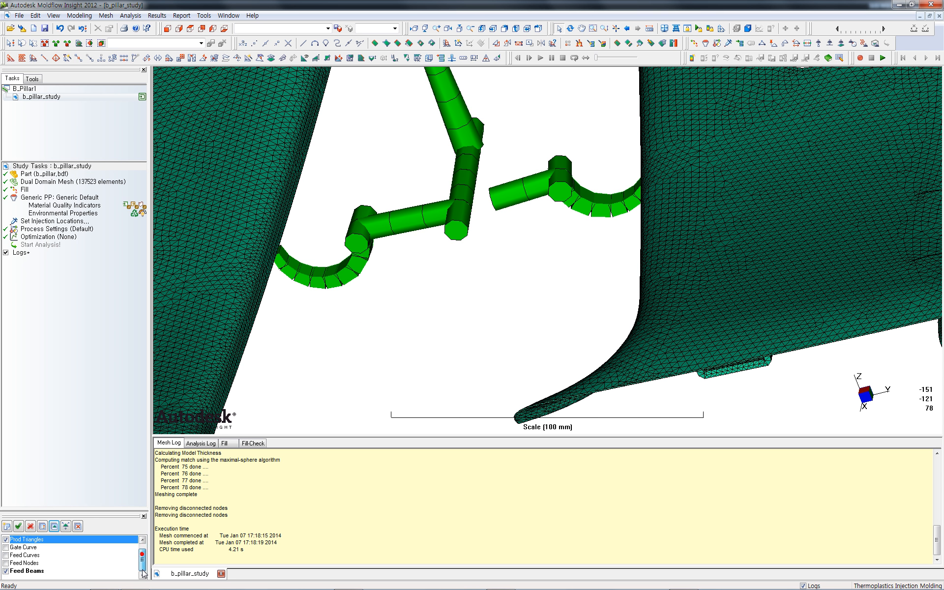
{"action": "left_click", "coordinate": [6, 563]}
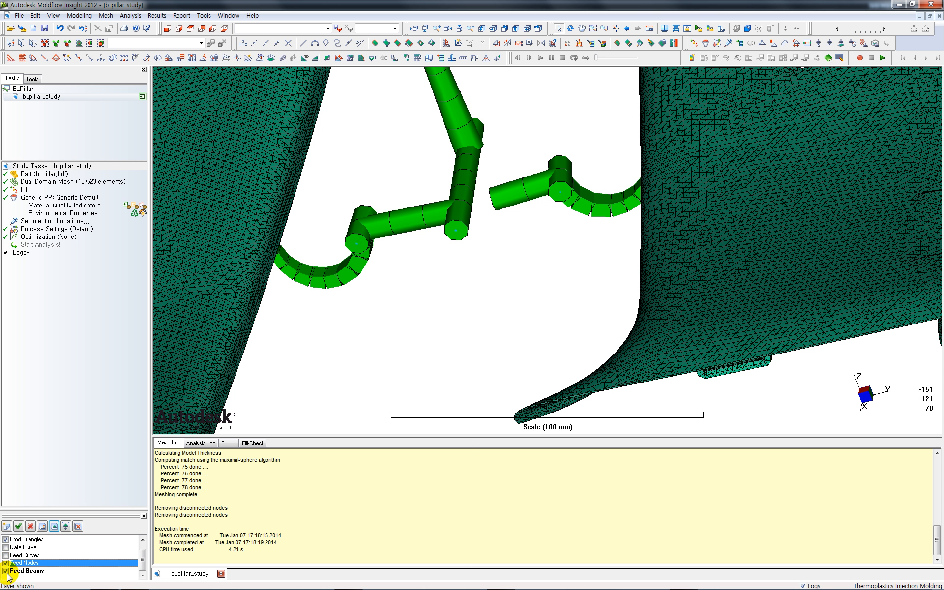
{"action": "left_click", "coordinate": [6, 572]}
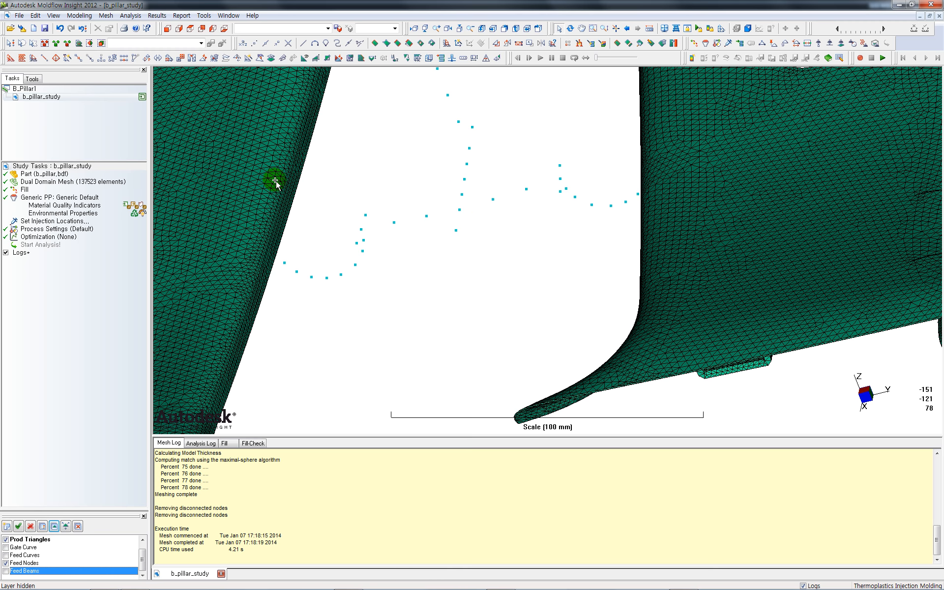
Create one connector beam from the original runner's junction node to the free end node of the mirrored runner
{"action": "left_click", "coordinate": [43, 58]}
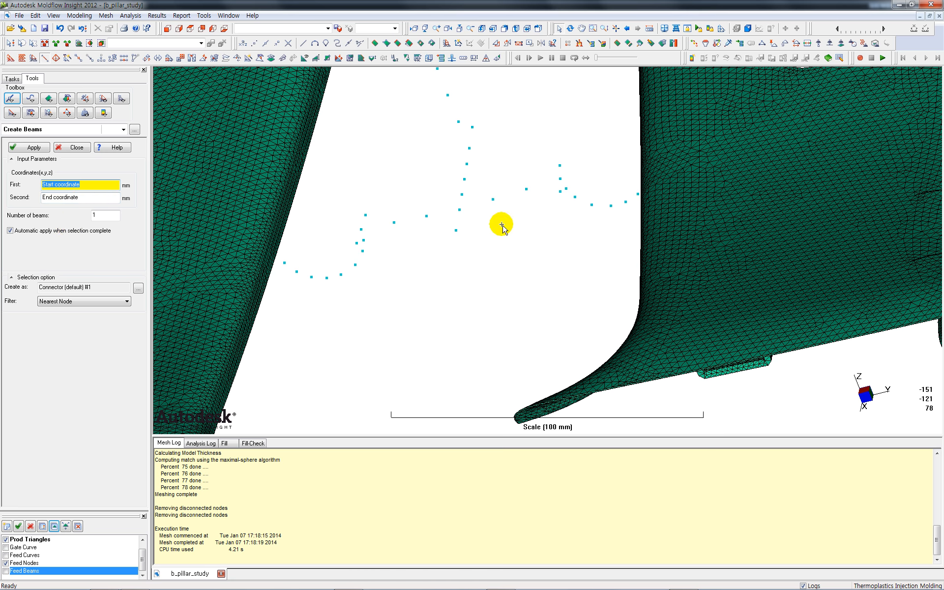
{"action": "left_click", "coordinate": [459, 211]}
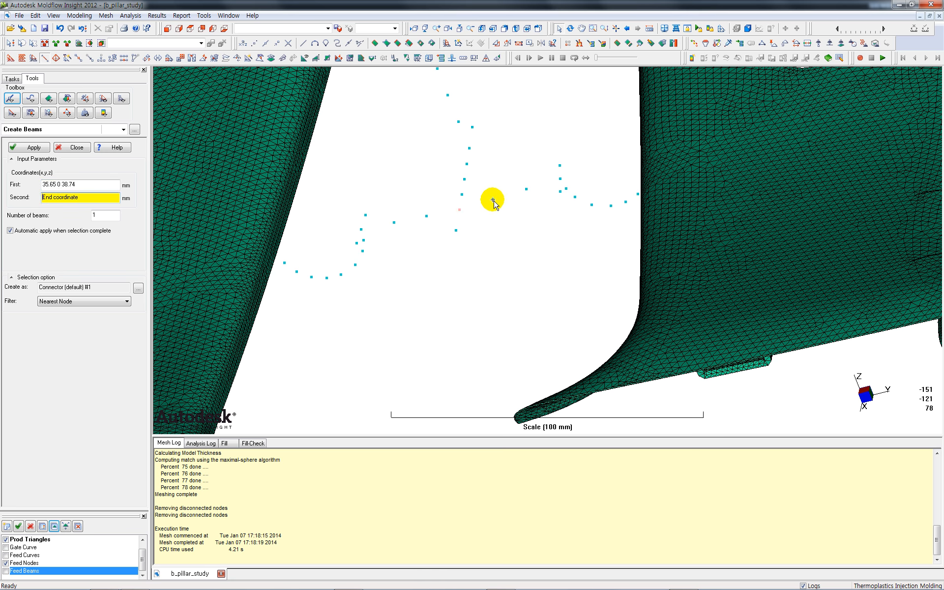
{"action": "left_click", "coordinate": [493, 199]}
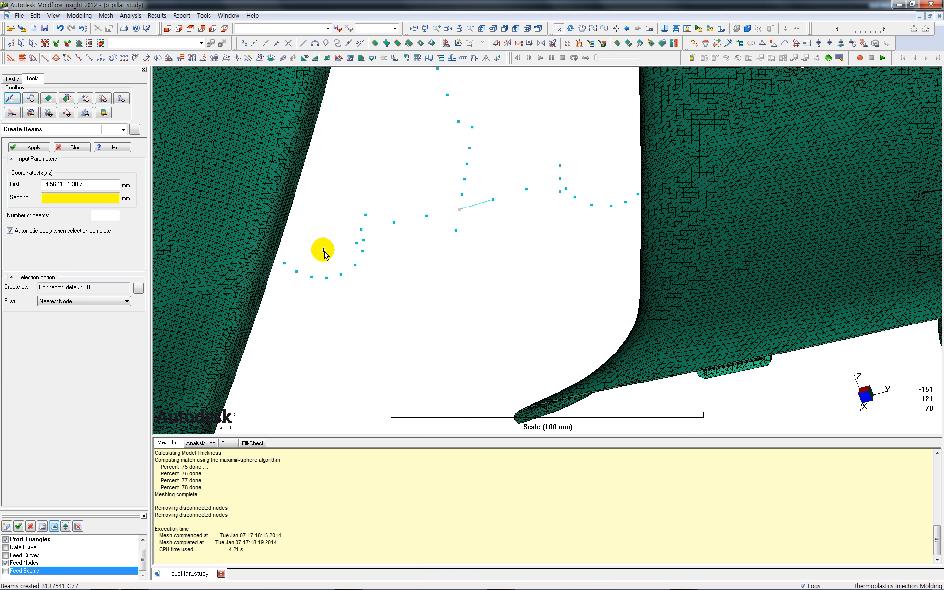
{"action": "left_click", "coordinate": [25, 148]}
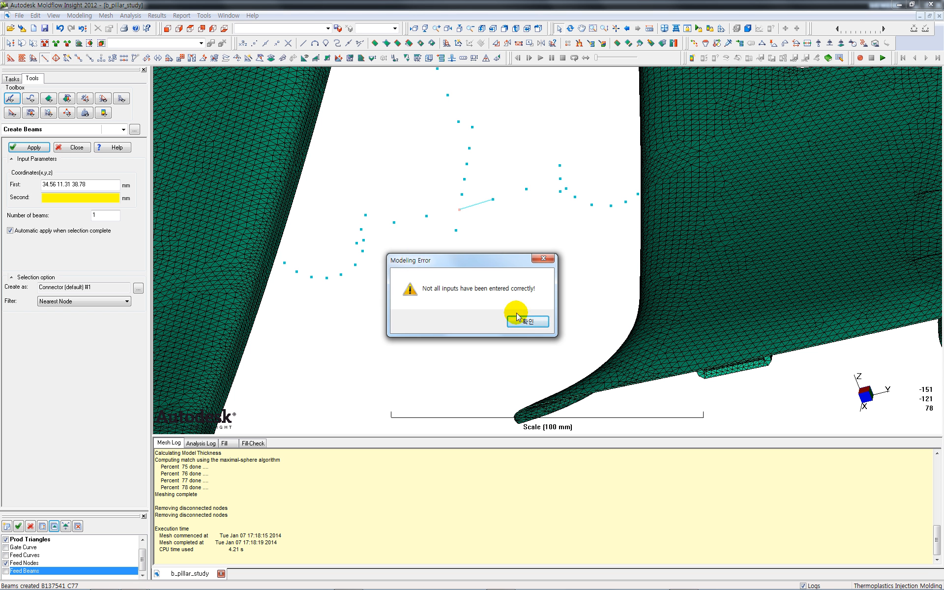
{"action": "left_click", "coordinate": [531, 322]}
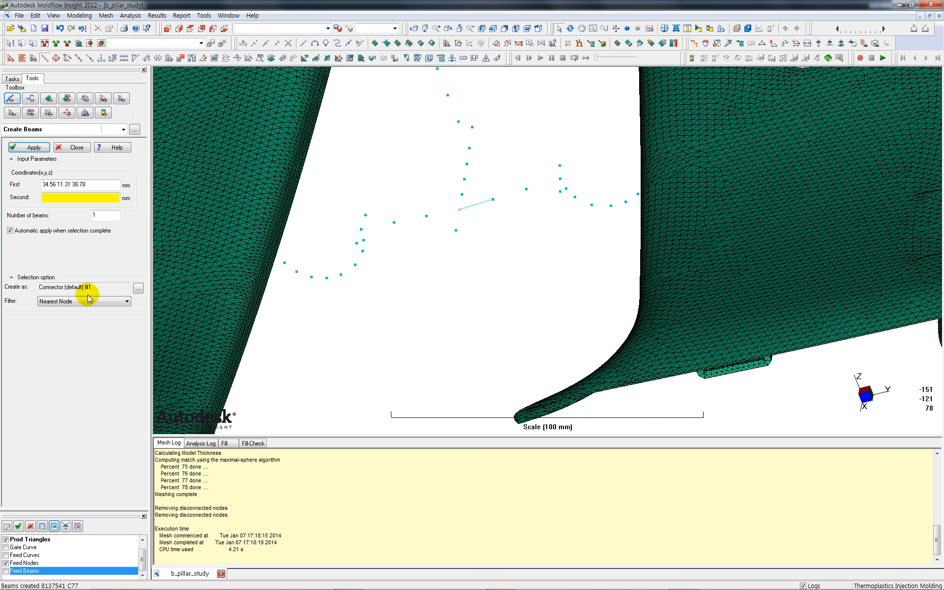
{"action": "left_click", "coordinate": [72, 148]}
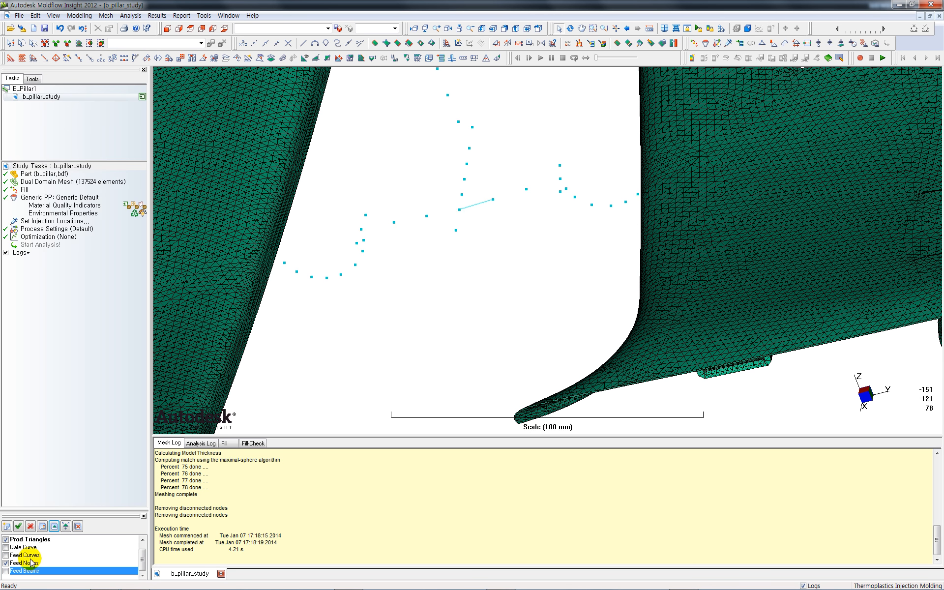
Show the Feed Beams, Feed Curves, Gate Curve and Prod Nodes layers
{"action": "left_click", "coordinate": [5, 571]}
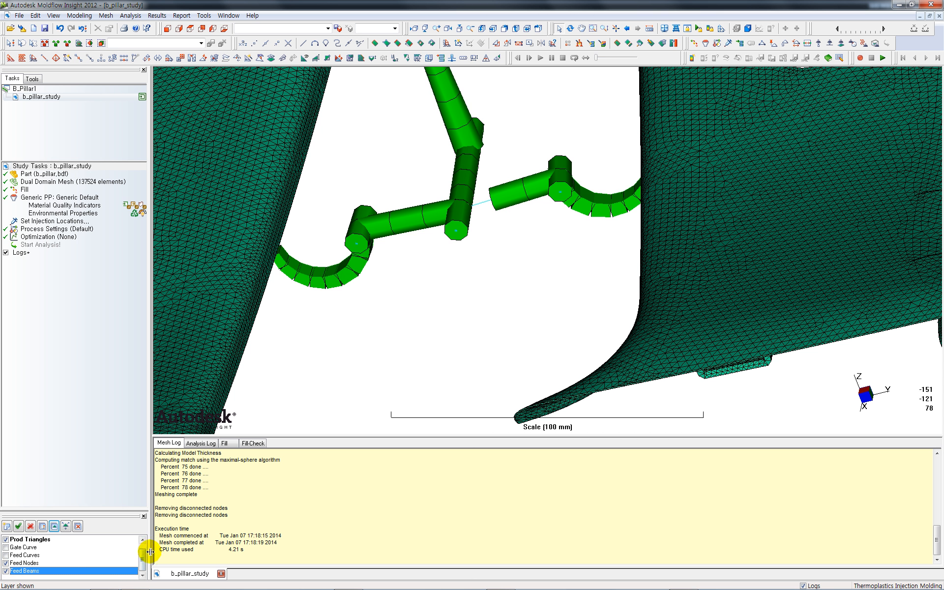
{"action": "mouse_move", "coordinate": [143, 558]}
{"action": "left_mouse_down"}
{"action": "mouse_move", "coordinate": [143, 543]}
{"action": "mouse_move", "coordinate": [144, 558]}
{"action": "left_mouse_up"}
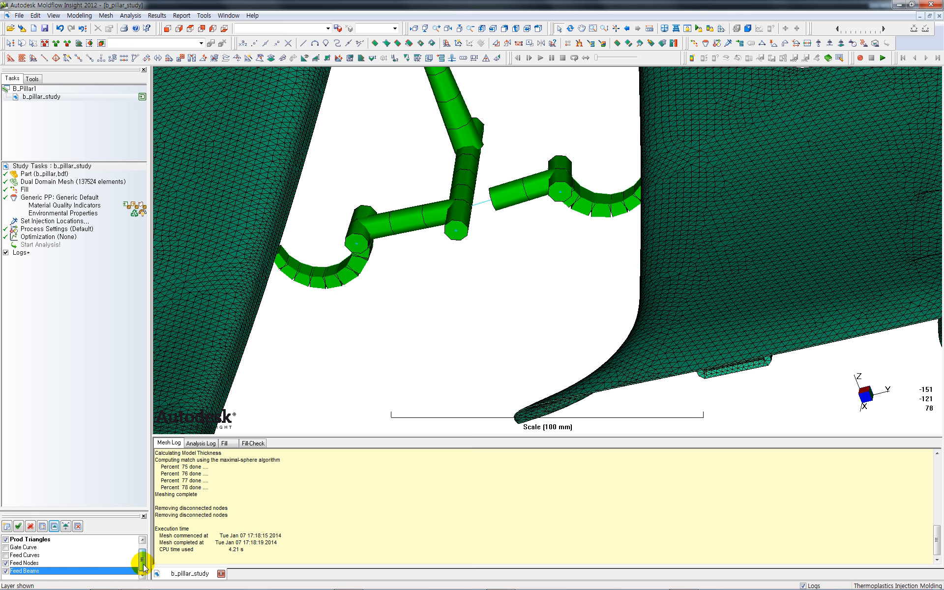
{"action": "left_click", "coordinate": [6, 556]}
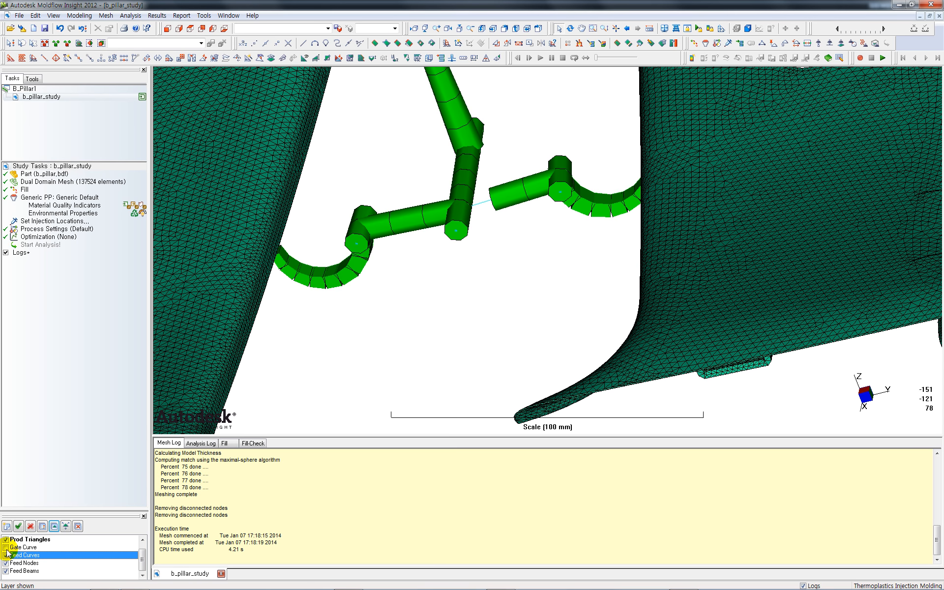
{"action": "left_click", "coordinate": [6, 547]}
{"action": "scroll", "coordinate": [29, 544], "scroll_direction": "up", "scroll_amount": 1}
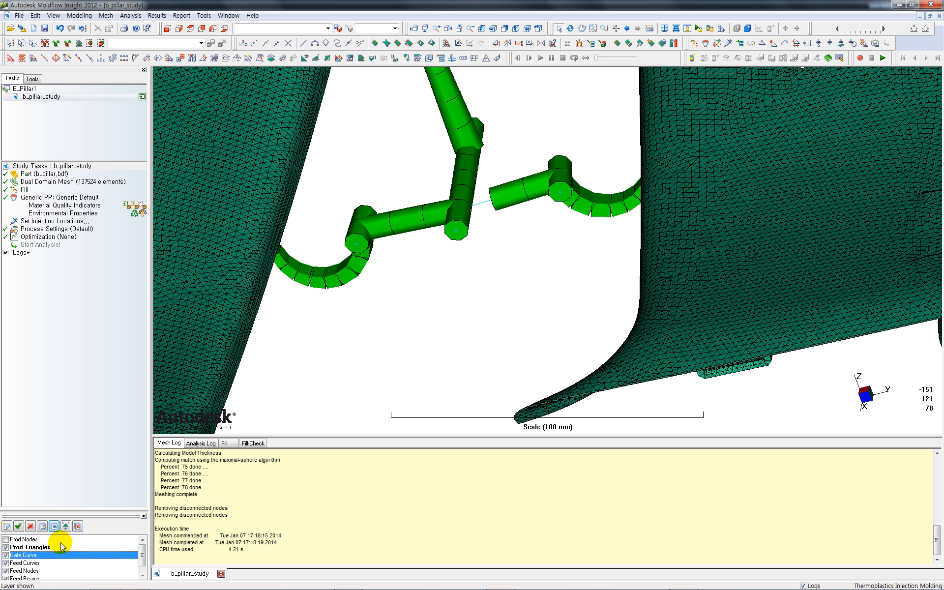
{"action": "left_click", "coordinate": [6, 539]}
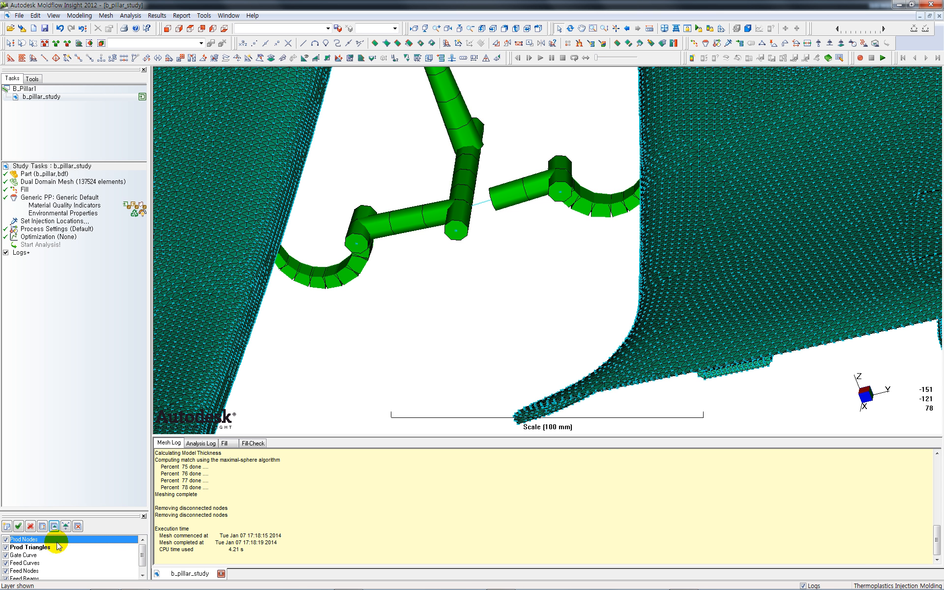
{"action": "scroll", "coordinate": [144, 556], "scroll_direction": "down", "scroll_amount": 1}
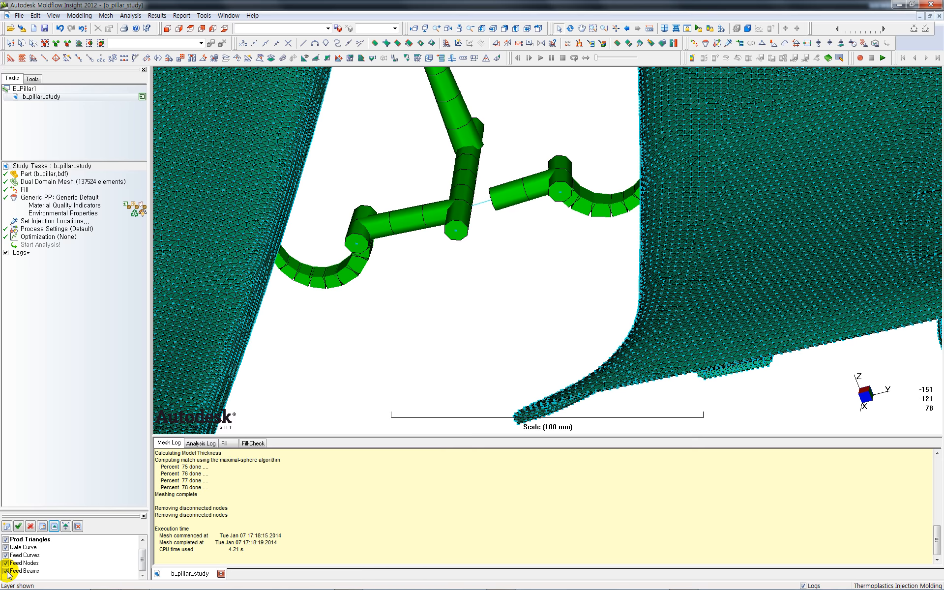
Review the properties of the new connector beam between the two runner branches
{"action": "right_click", "coordinate": [480, 205]}
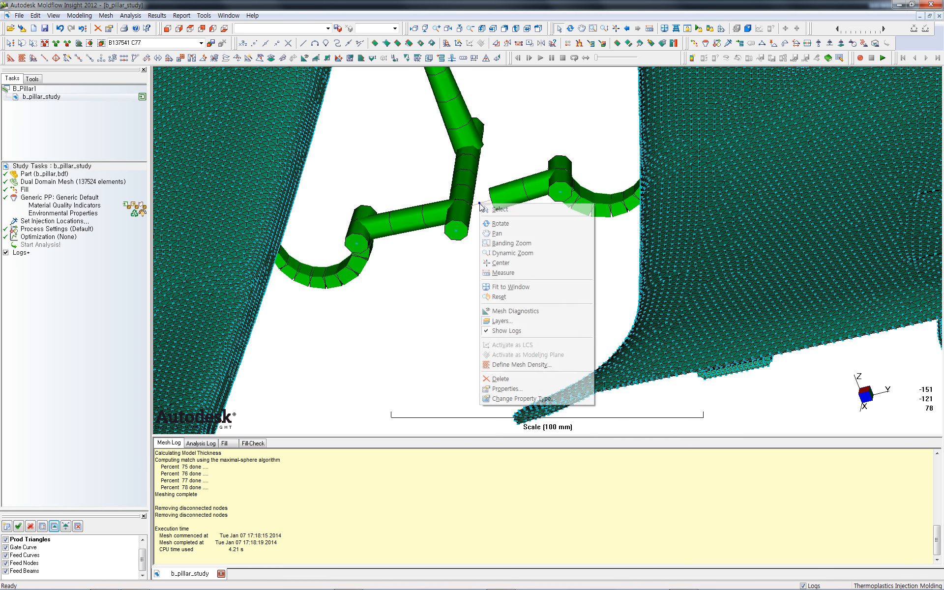
{"action": "left_click", "coordinate": [504, 389]}
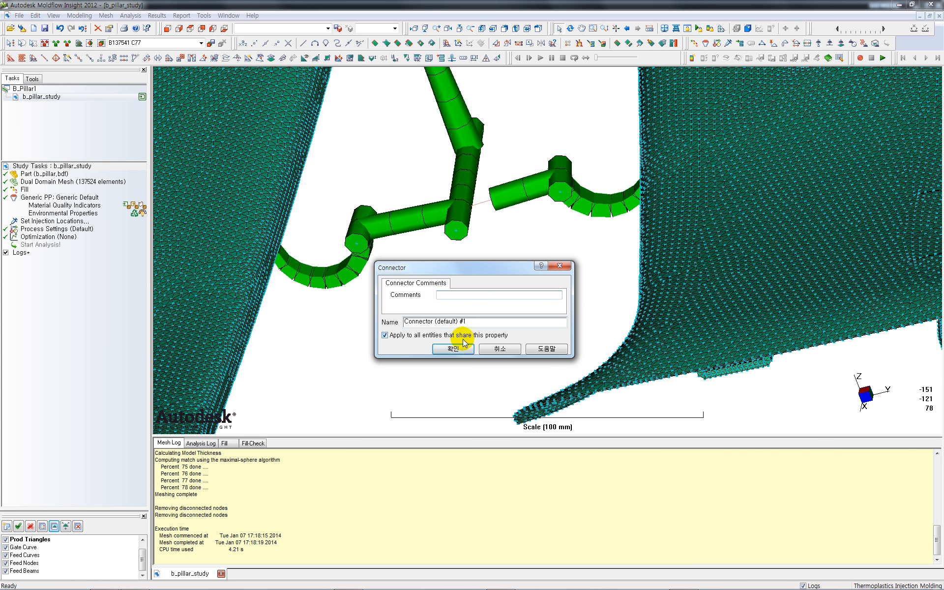
{"action": "left_click", "coordinate": [501, 348]}
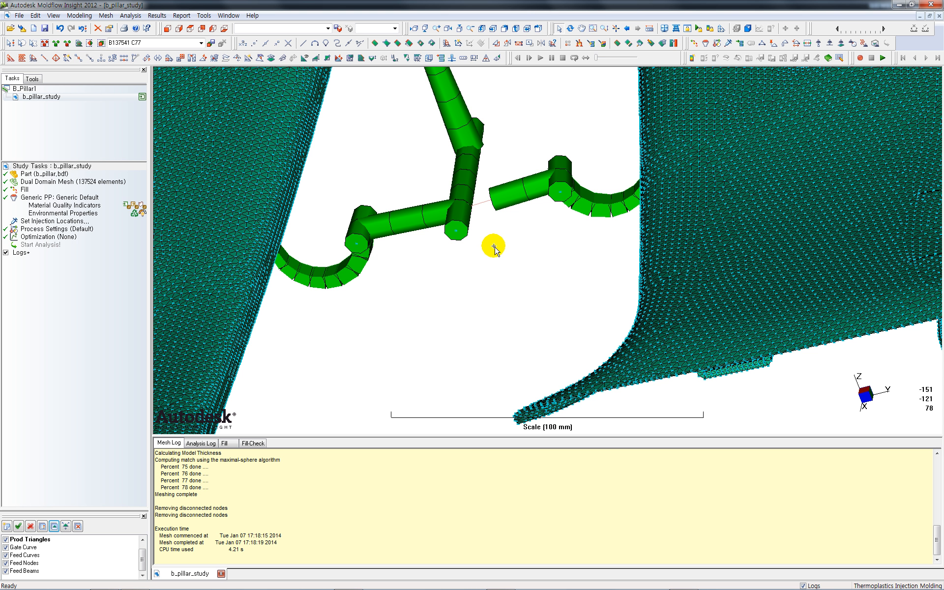
Change the property type of the connecting beam element and its curve to Cold runner
{"action": "right_click", "coordinate": [481, 205]}
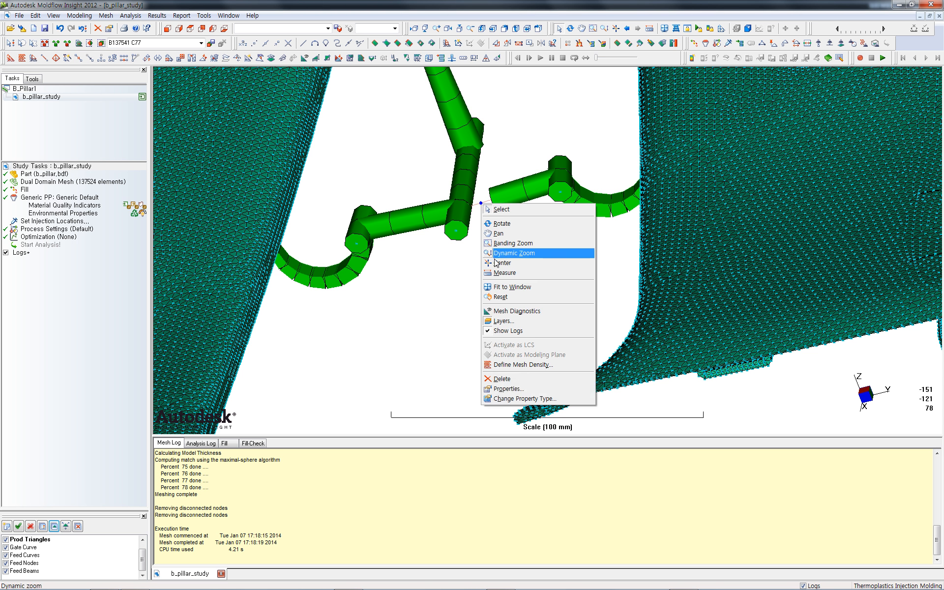
{"action": "left_click", "coordinate": [514, 399]}
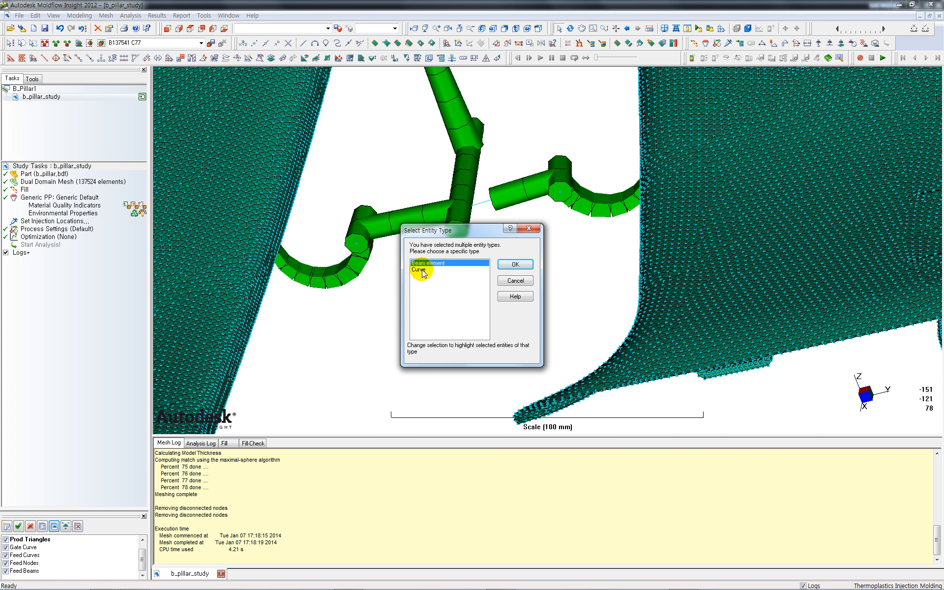
{"action": "left_click", "coordinate": [516, 264]}
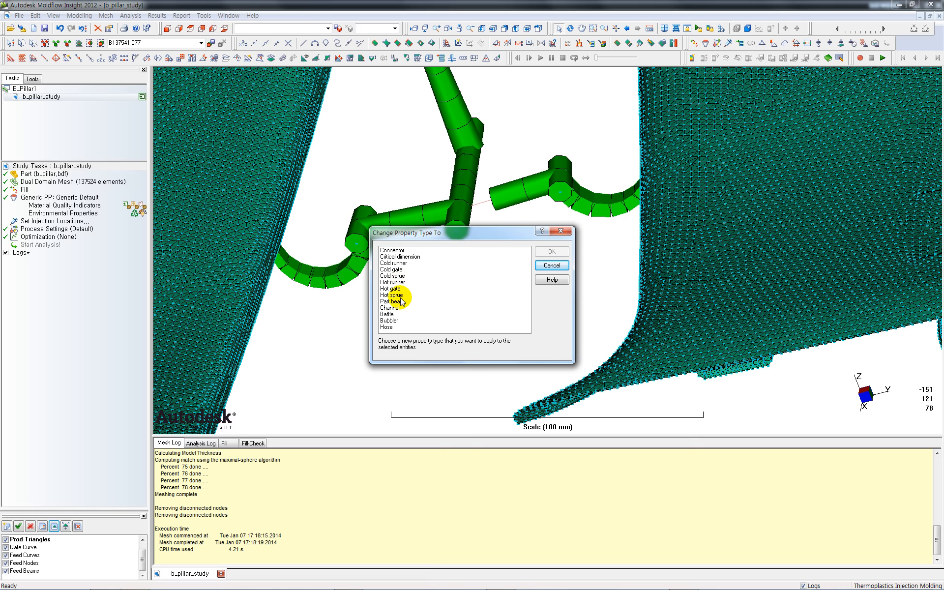
{"action": "left_click", "coordinate": [397, 263]}
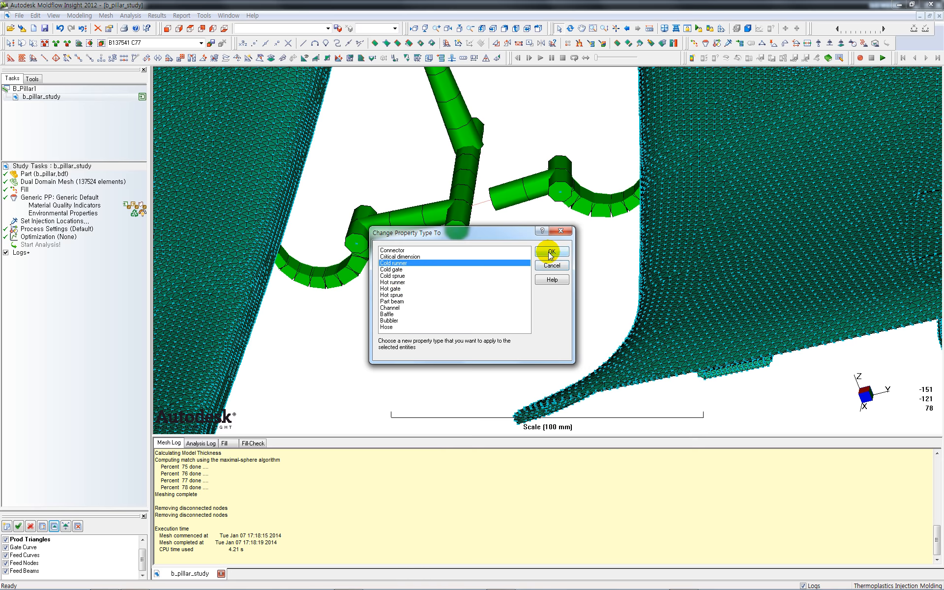
{"action": "left_click", "coordinate": [546, 252]}
{"action": "left_click", "coordinate": [555, 328]}
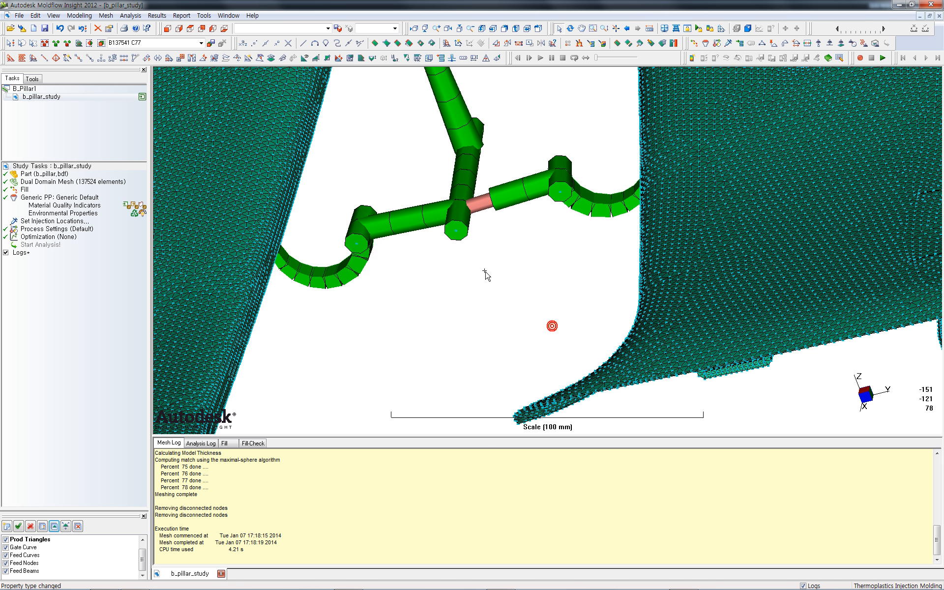
Set the connecting cold runner's circular cross-section diameter to 8 mm
{"action": "right_click", "coordinate": [481, 202]}
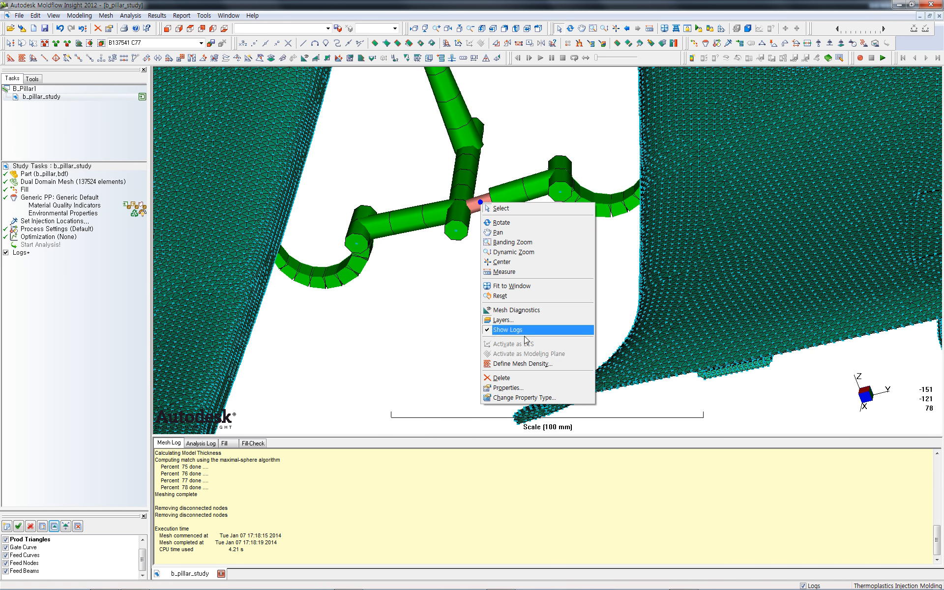
{"action": "left_click", "coordinate": [513, 392]}
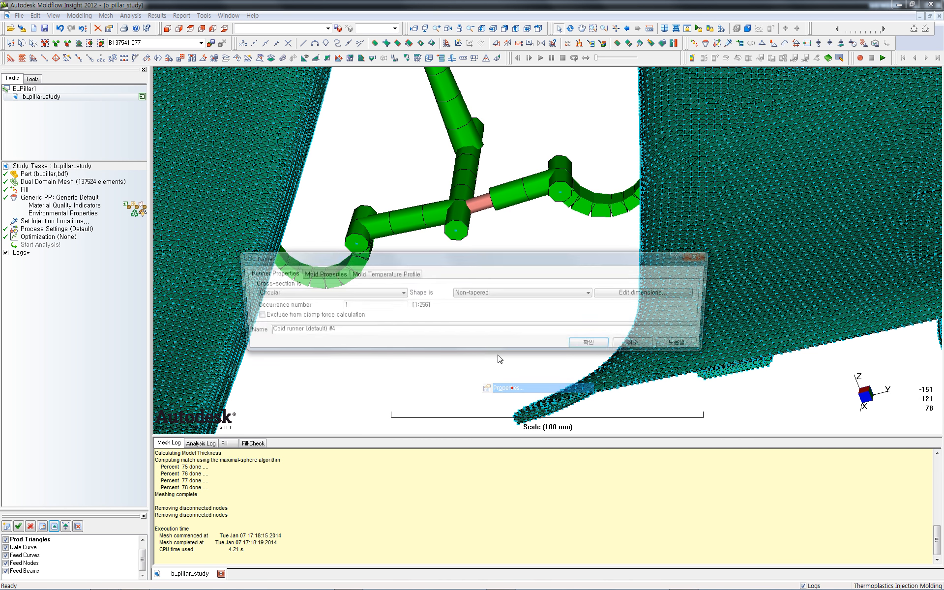
{"action": "left_click", "coordinate": [635, 294]}
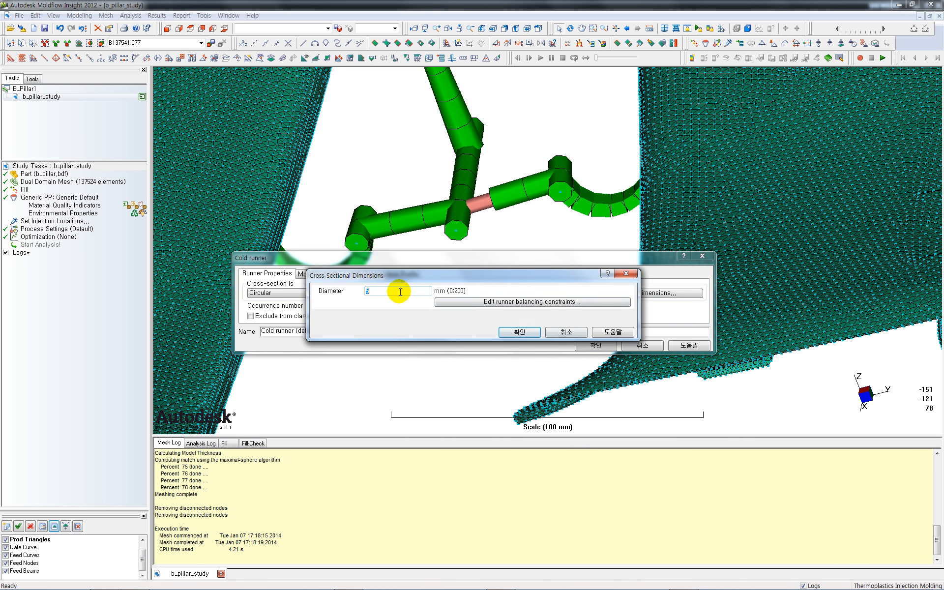
{"action": "type", "text": "8"}
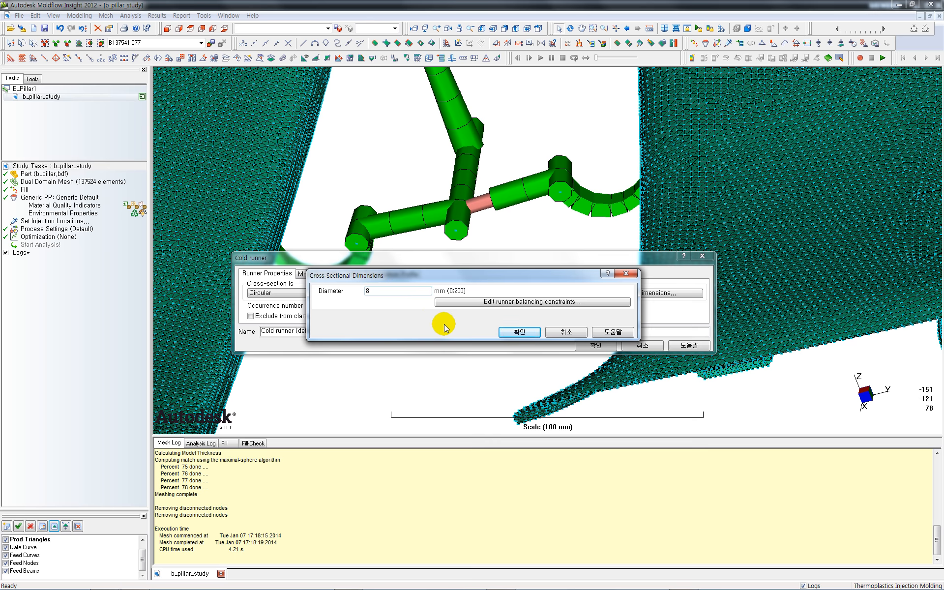
{"action": "left_click", "coordinate": [519, 332]}
{"action": "left_click", "coordinate": [588, 343]}
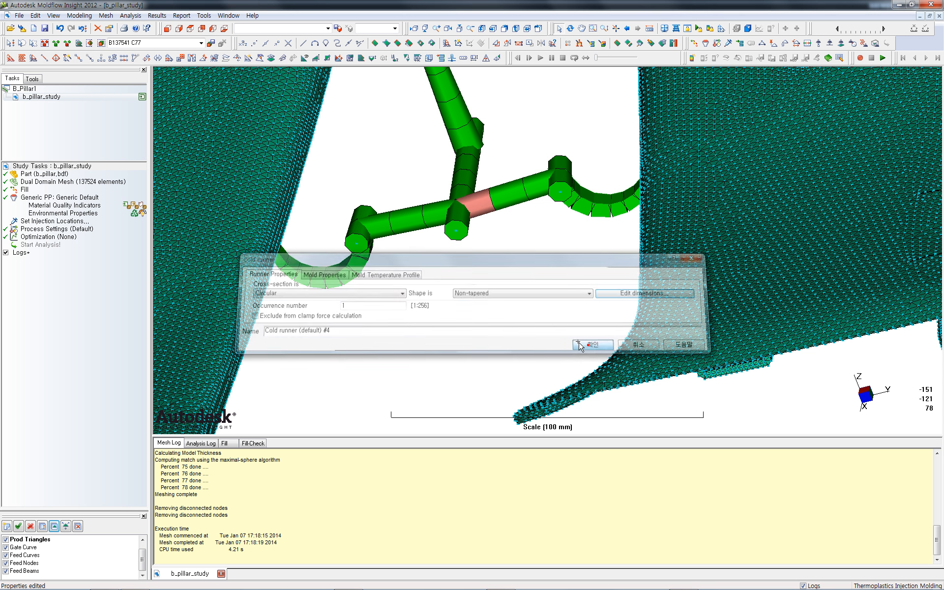
{"action": "left_click", "coordinate": [464, 302]}
Hide the Feed Nodes, Feed Curves, Gate Curve and Prod Nodes layers
{"action": "middle_click_drag", "start_coordinate": [437, 313], "coordinate": [519, 306]}
{"action": "scroll", "coordinate": [519, 306], "scroll_direction": "down", "scroll_amount": 5}
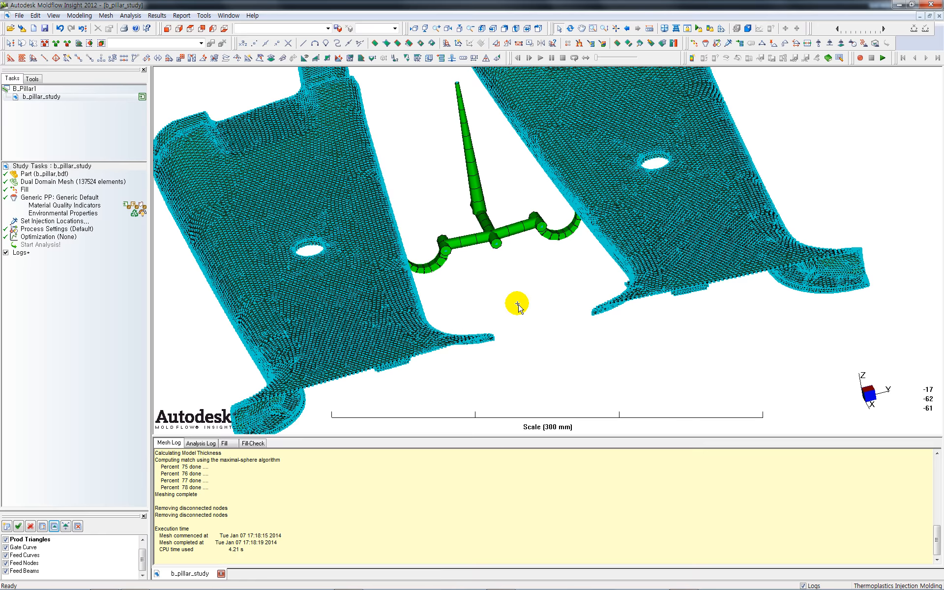
{"action": "mouse_move", "coordinate": [217, 334]}
{"action": "middle_mouse_down"}
{"action": "mouse_move", "coordinate": [226, 323]}
{"action": "mouse_move", "coordinate": [217, 343]}
{"action": "middle_mouse_up"}
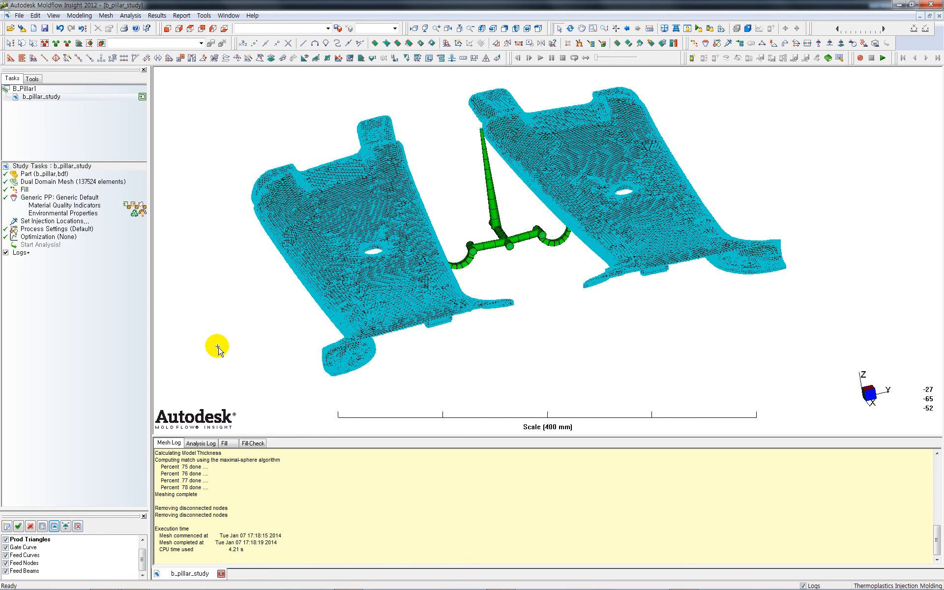
{"action": "left_click", "coordinate": [6, 563]}
{"action": "left_click", "coordinate": [6, 555]}
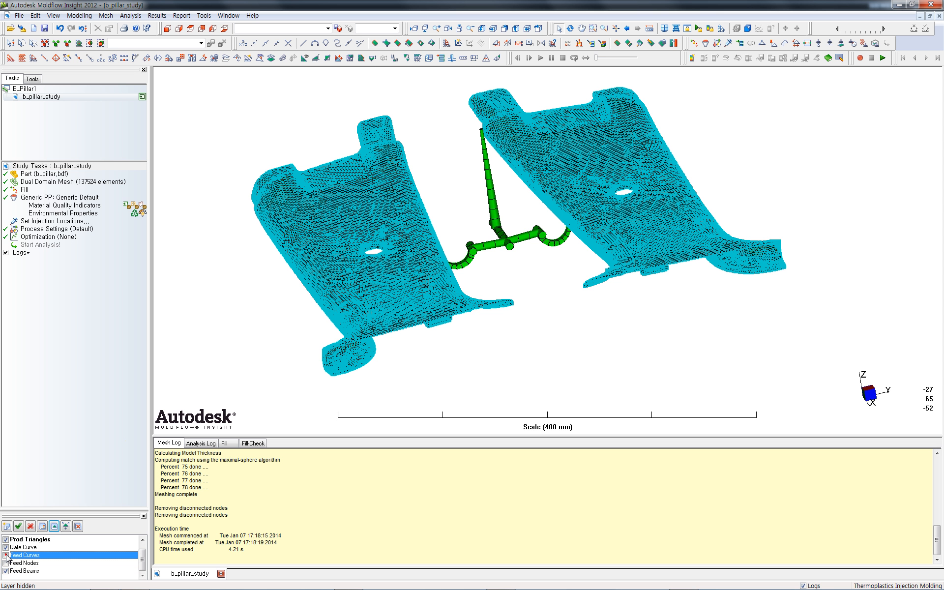
{"action": "left_click", "coordinate": [6, 547]}
{"action": "scroll", "coordinate": [43, 558], "scroll_direction": "up", "scroll_amount": 1}
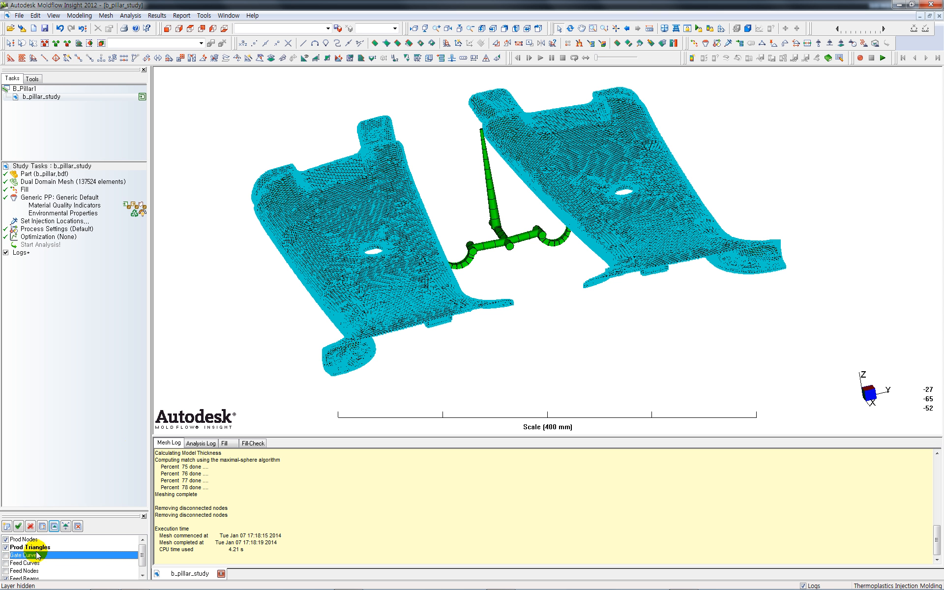
{"action": "left_click", "coordinate": [6, 540]}
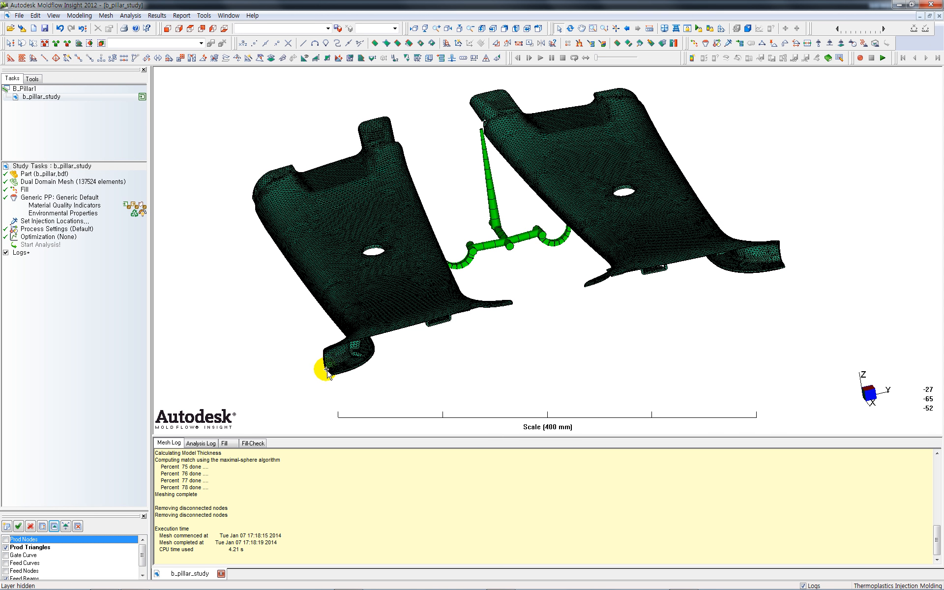
Assign the new connecting runner beam element to the Feed Beams layer
{"action": "scroll", "coordinate": [326, 369], "scroll_direction": "down", "scroll_amount": 1}
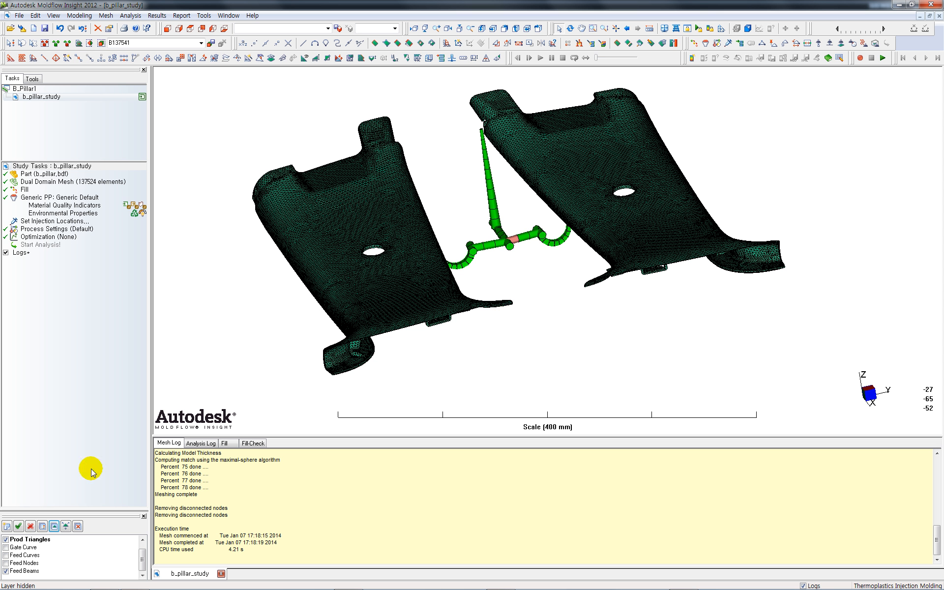
{"action": "left_click", "coordinate": [22, 572]}
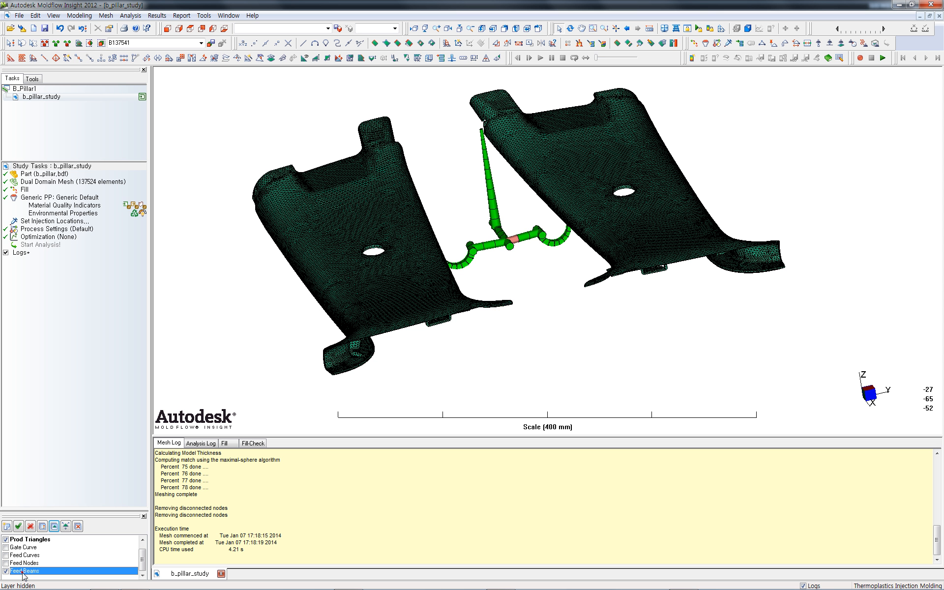
{"action": "left_click", "coordinate": [55, 527]}
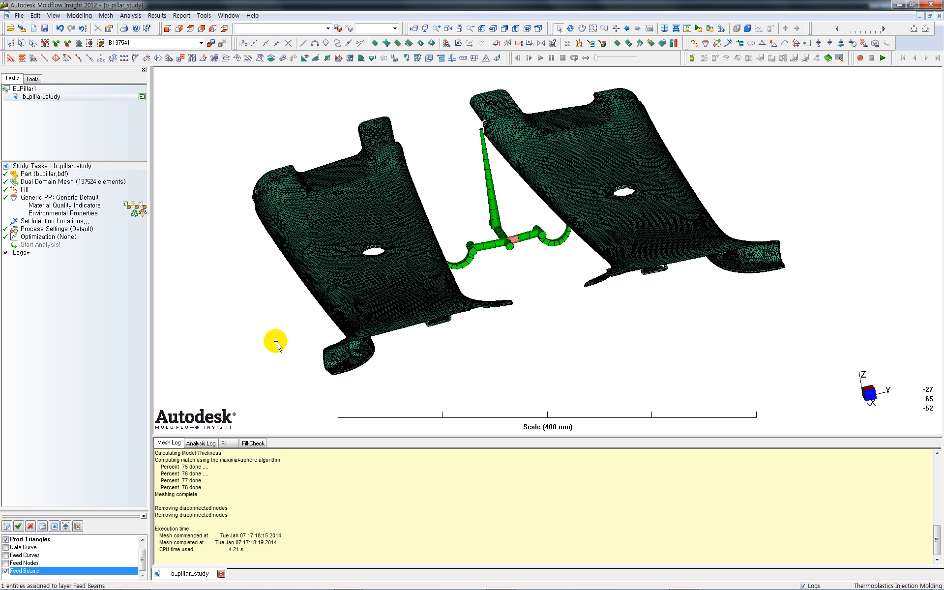
Hide the Feed Beams layer and assign the connecting runner's curve to the Feed Curves layer
{"action": "left_click", "coordinate": [6, 571]}
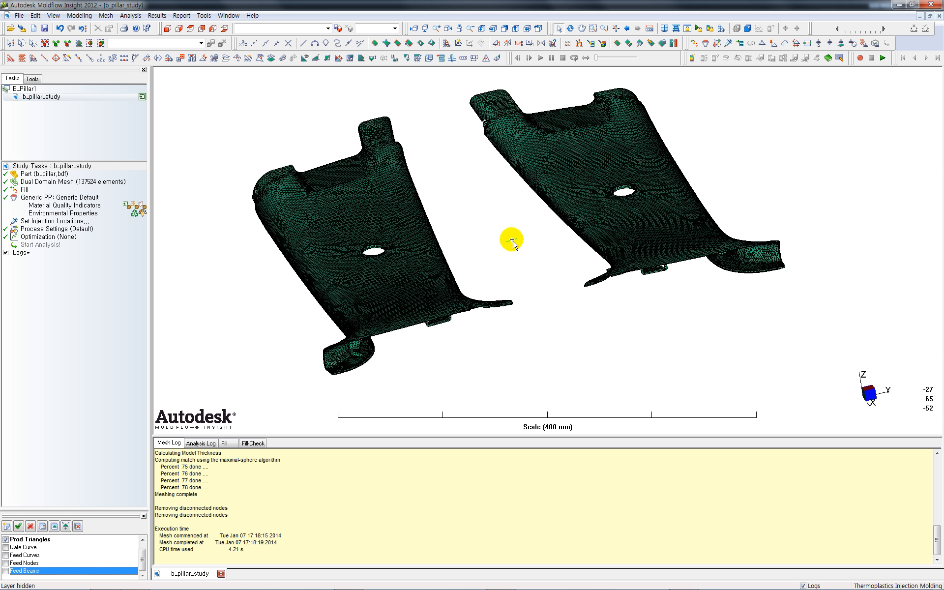
{"action": "left_click", "coordinate": [22, 555]}
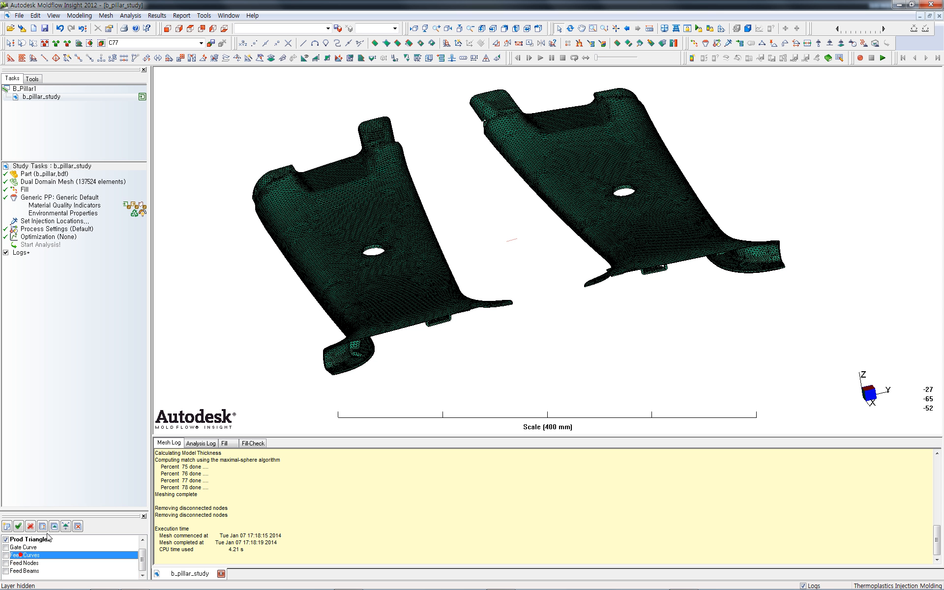
{"action": "left_click", "coordinate": [54, 526]}
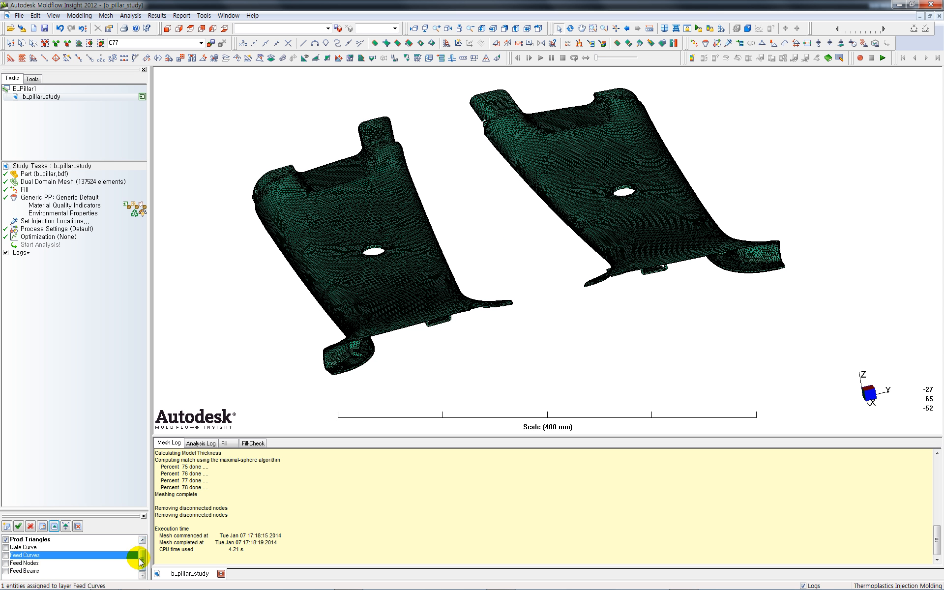
Show the Feed Beams layer and examine the connected feed system between the two cavities
{"action": "mouse_move", "coordinate": [142, 557]}
{"action": "left_mouse_down"}
{"action": "mouse_move", "coordinate": [142, 547]}
{"action": "mouse_move", "coordinate": [142, 565]}
{"action": "left_mouse_up"}
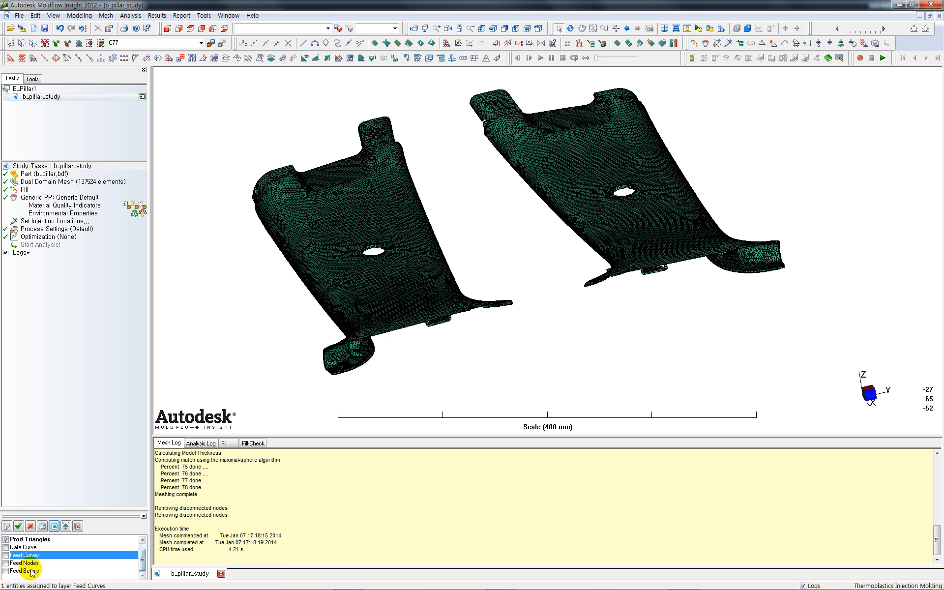
{"action": "left_click", "coordinate": [6, 571]}
{"action": "middle_click_drag", "start_coordinate": [470, 347], "coordinate": [476, 354]}
{"action": "scroll", "coordinate": [535, 253], "scroll_direction": "up", "scroll_amount": 3}
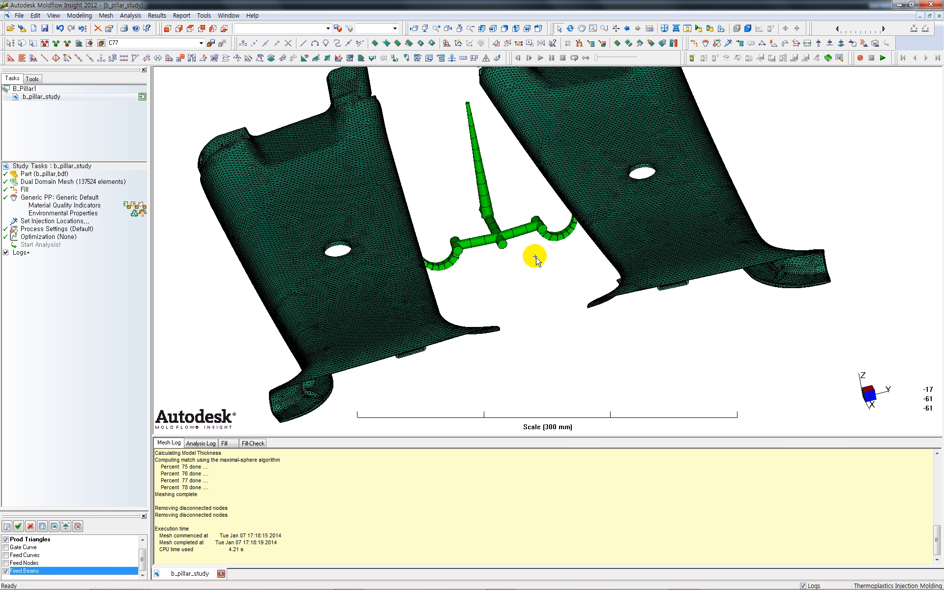
{"action": "right_click_drag", "start_coordinate": [519, 198], "coordinate": [552, 282]}
{"action": "scroll", "coordinate": [510, 191], "scroll_direction": "up", "scroll_amount": 5}
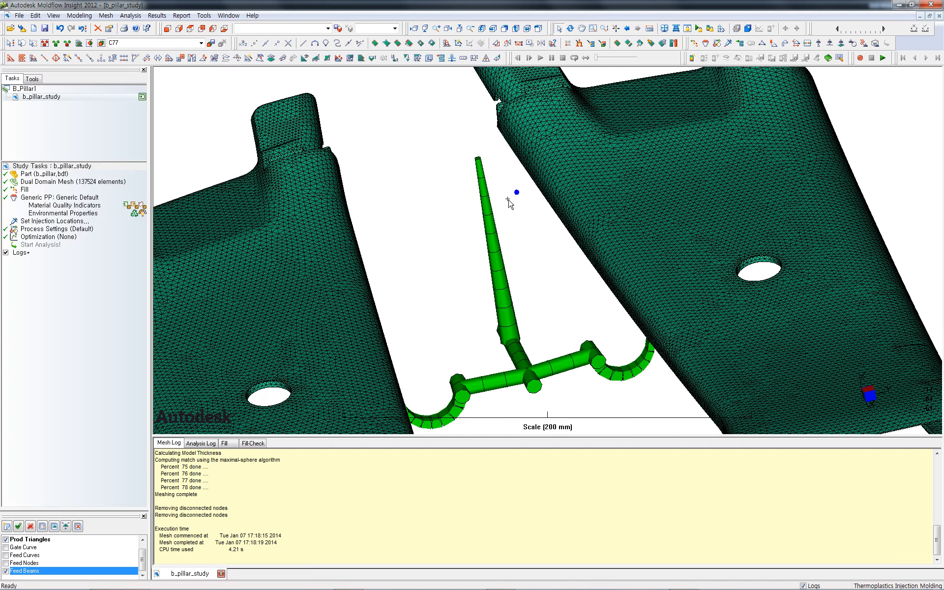
{"action": "scroll", "coordinate": [509, 200], "scroll_direction": "down", "scroll_amount": 2}
{"action": "scroll", "coordinate": [456, 284], "scroll_direction": "down", "scroll_amount": 2}
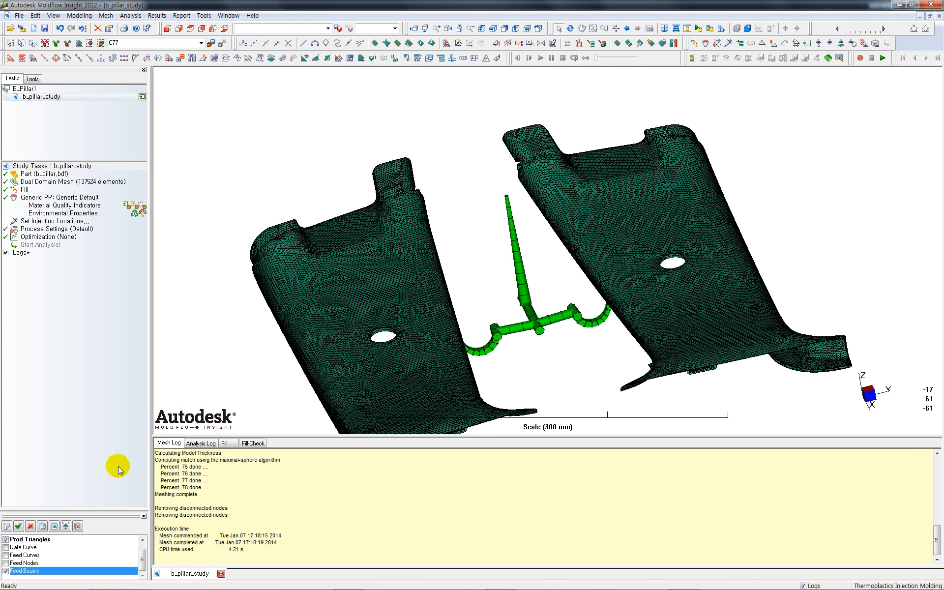
Show the Feed Nodes layer and try to set an injection location at the node on the sprue's narrow upper end
{"action": "left_click", "coordinate": [5, 563]}
{"action": "middle_click_drag", "start_coordinate": [254, 343], "coordinate": [273, 356]}
{"action": "scroll", "coordinate": [508, 168], "scroll_direction": "up", "scroll_amount": 1}
{"action": "scroll", "coordinate": [508, 168], "scroll_direction": "up", "scroll_amount": 5}
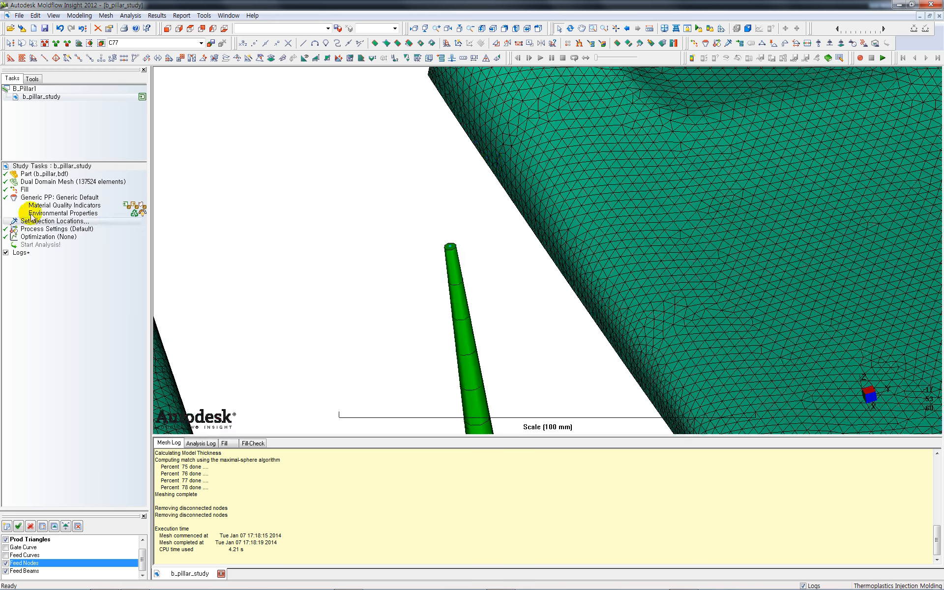
{"action": "left_click", "coordinate": [30, 223]}
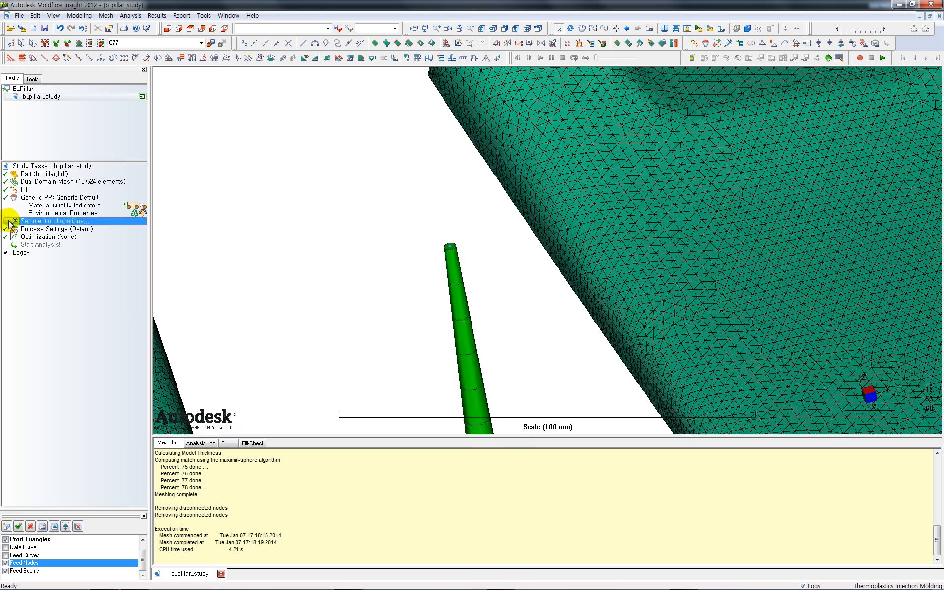
{"action": "double_click", "coordinate": [37, 222]}
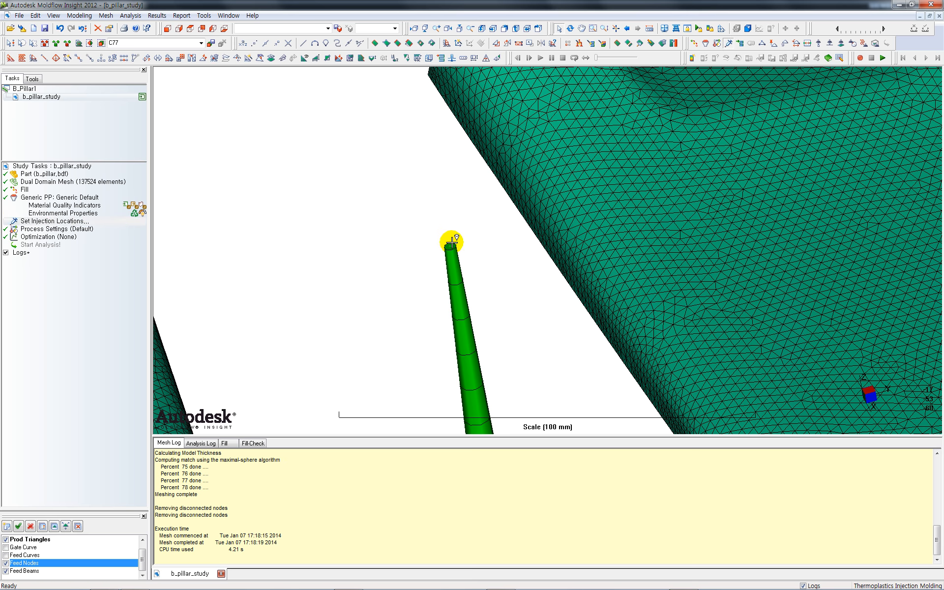
{"action": "left_click", "coordinate": [320, 235]}
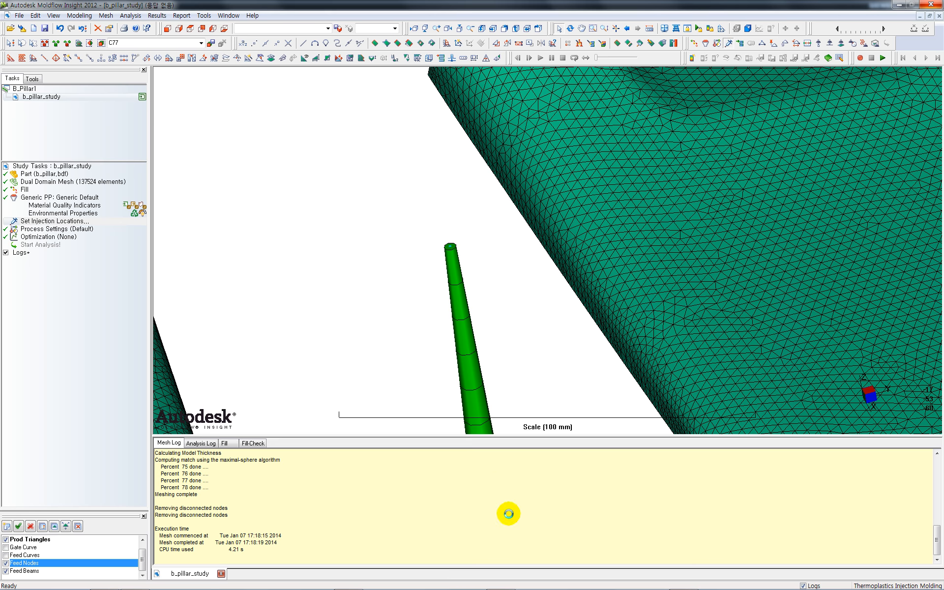
Switch to NX with the B_Pillar part and exit the program, confirming the exit
{"action": "mouse_move", "coordinate": [512, 587]}
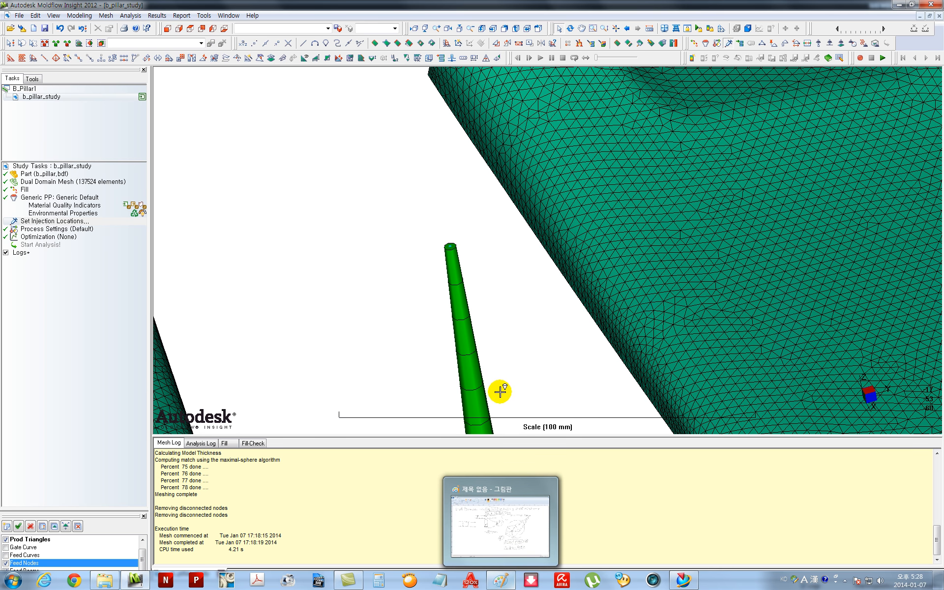
{"action": "left_click", "coordinate": [682, 581]}
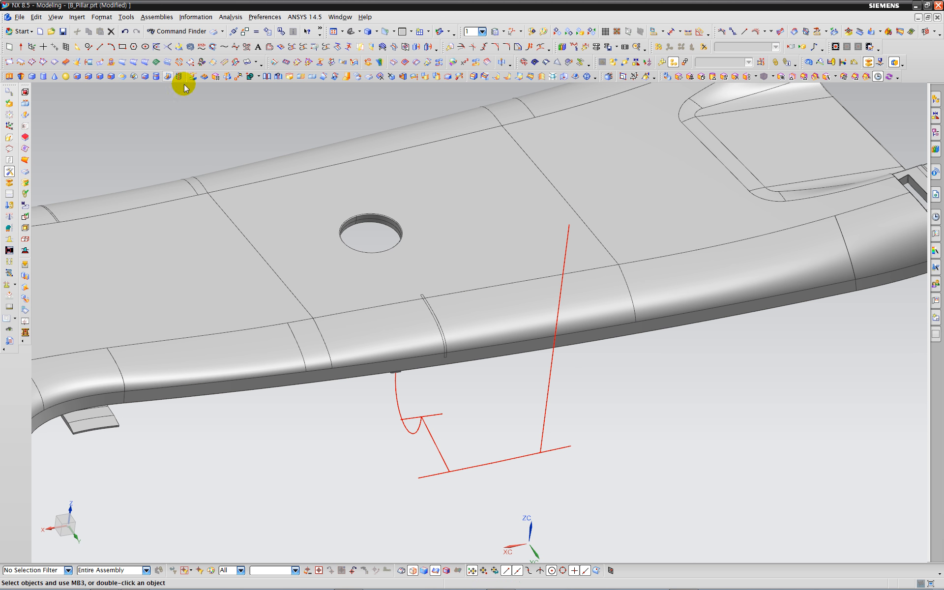
{"action": "left_click", "coordinate": [20, 17]}
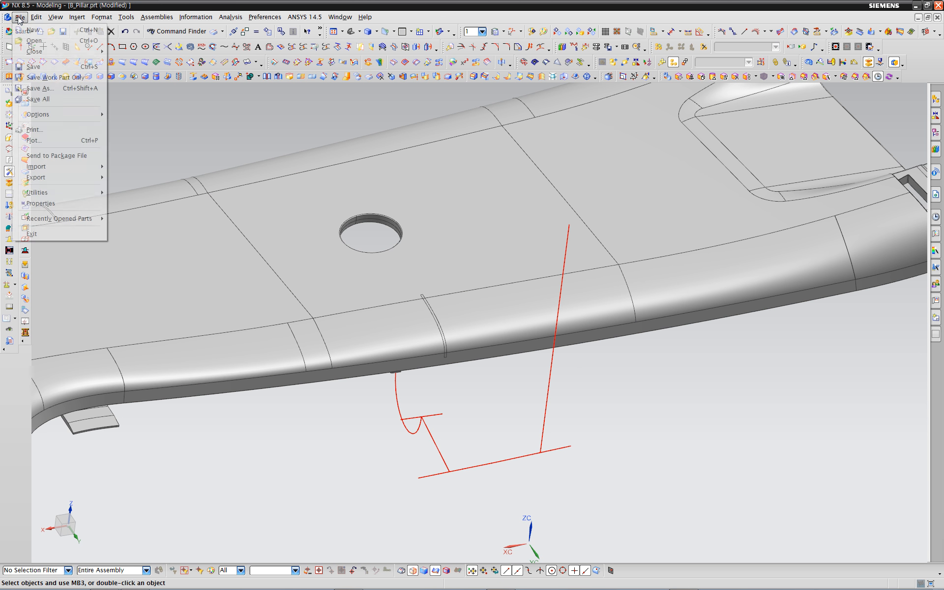
{"action": "left_click", "coordinate": [76, 234]}
{"action": "left_click", "coordinate": [472, 317]}
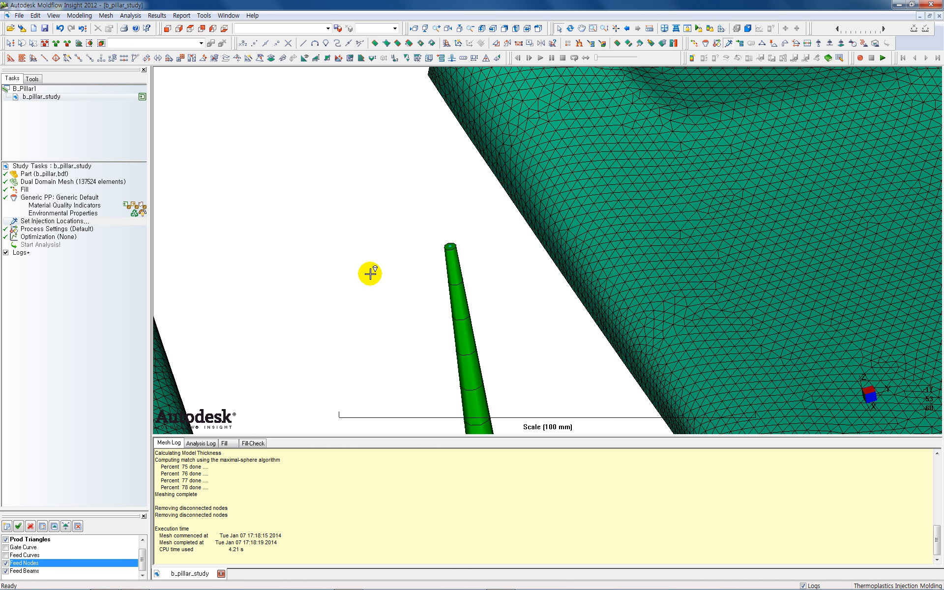
Set the injection location at the node on the sprue's narrow upper end and leave the placement tool
{"action": "left_click", "coordinate": [450, 246]}
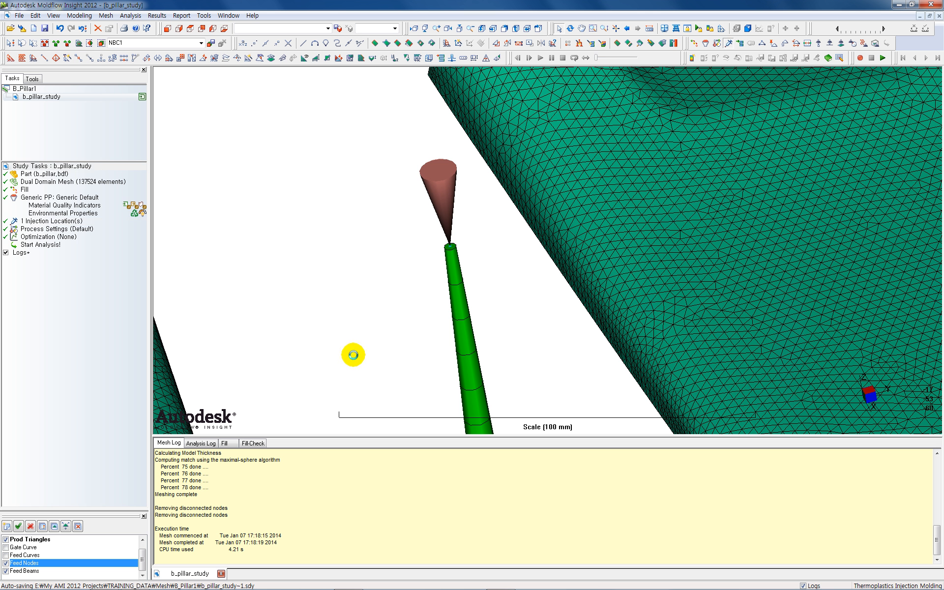
{"action": "key", "text": "Escape"}
{"action": "scroll", "coordinate": [460, 305], "scroll_direction": "down", "scroll_amount": 10}
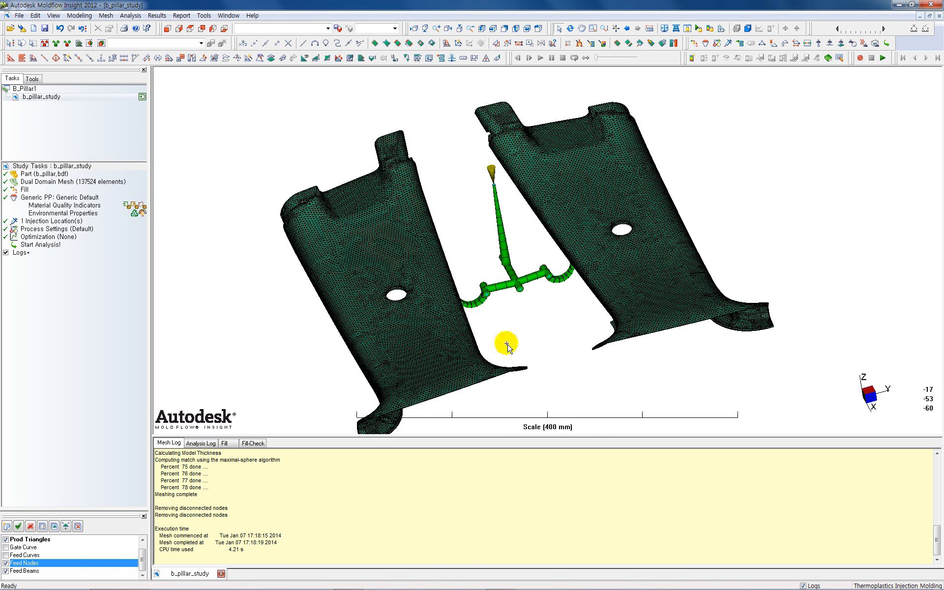
{"action": "middle_click_drag", "start_coordinate": [506, 344], "coordinate": [520, 322]}
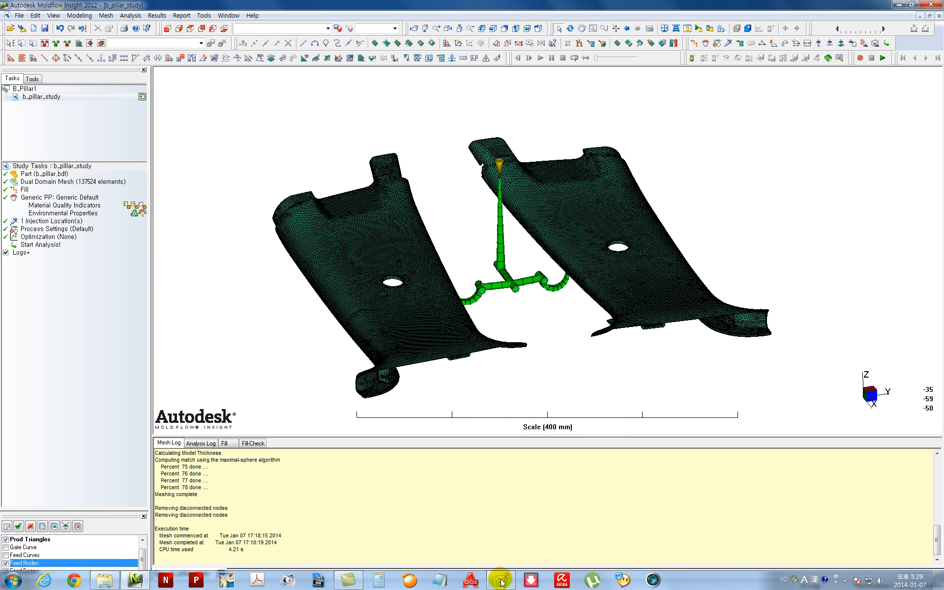
Switch to the Paint drawing of handwritten mesh notes and close it without saving the changes
{"action": "left_click", "coordinate": [500, 584]}
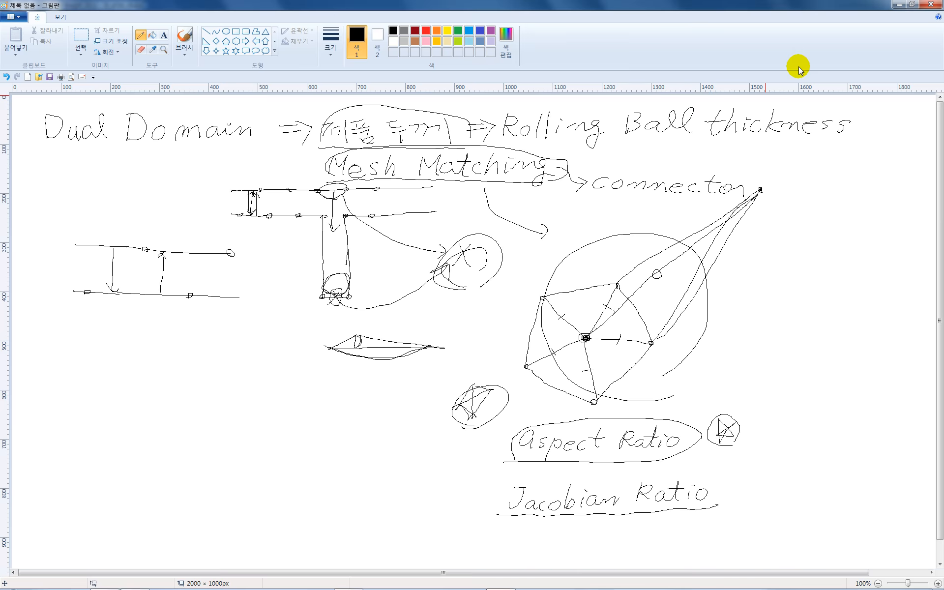
{"action": "left_click", "coordinate": [931, 4]}
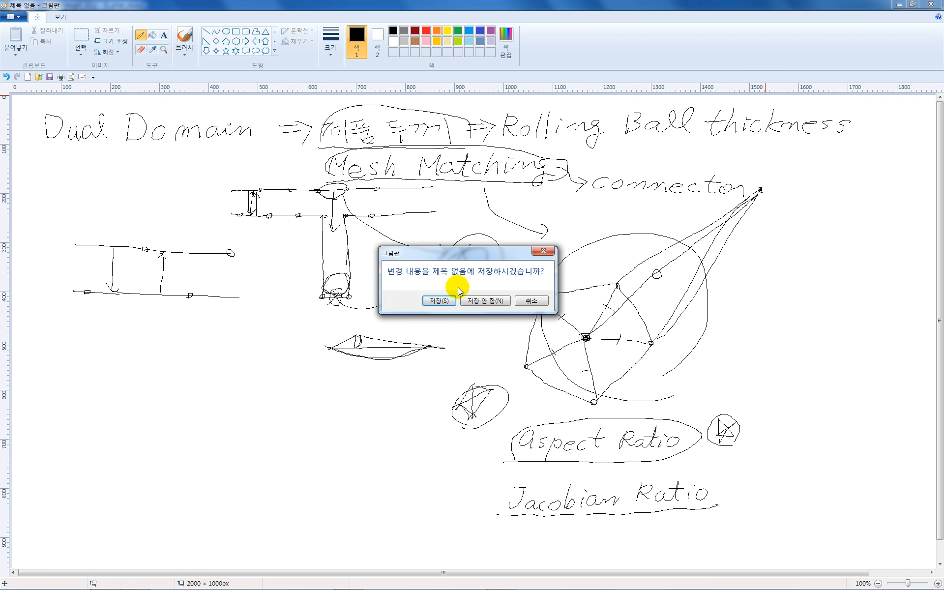
{"action": "left_click", "coordinate": [483, 301]}
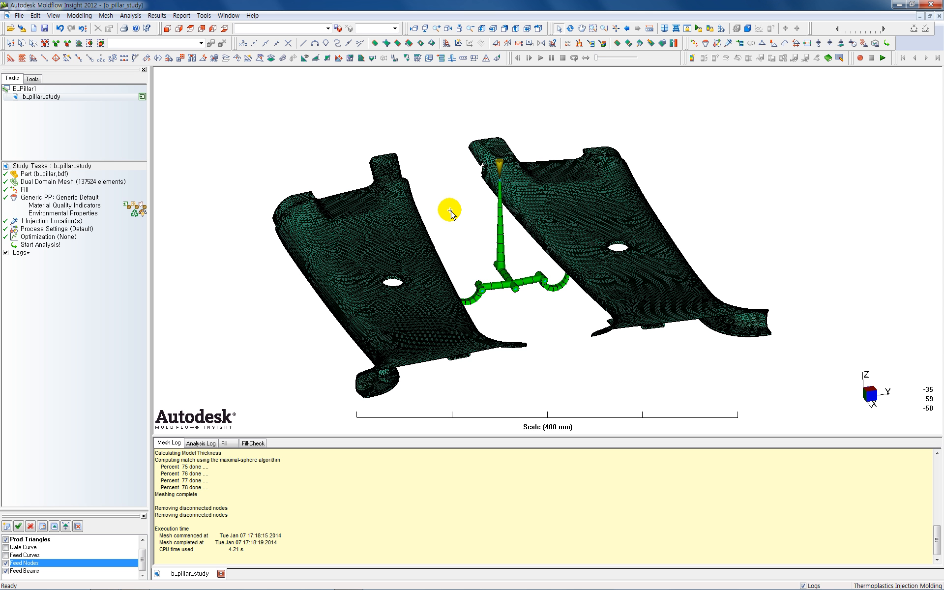
Assign Lupol TE-5104 from LG Chemical as the study's material from the commonly used materials
{"action": "double_click", "coordinate": [59, 198]}
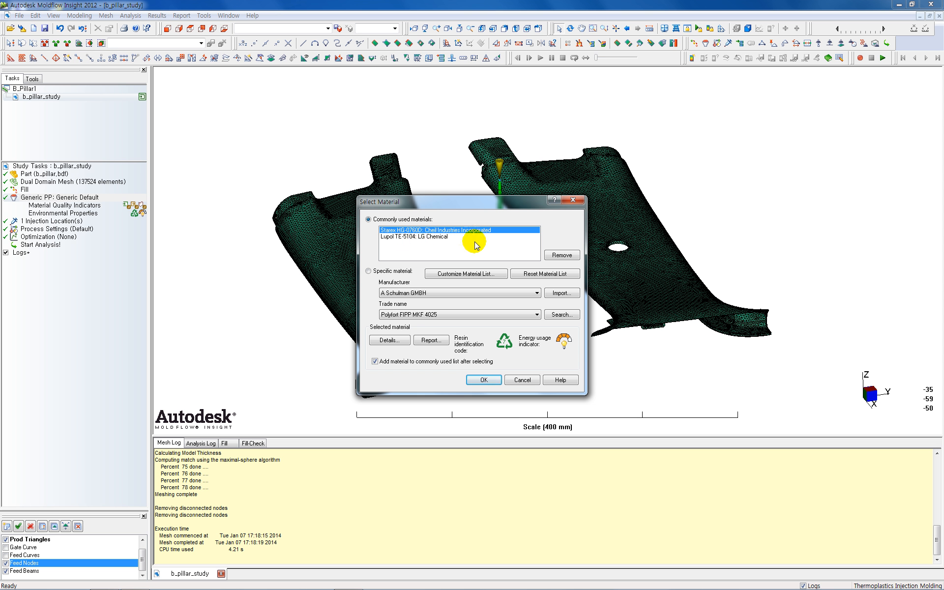
{"action": "left_click", "coordinate": [402, 237]}
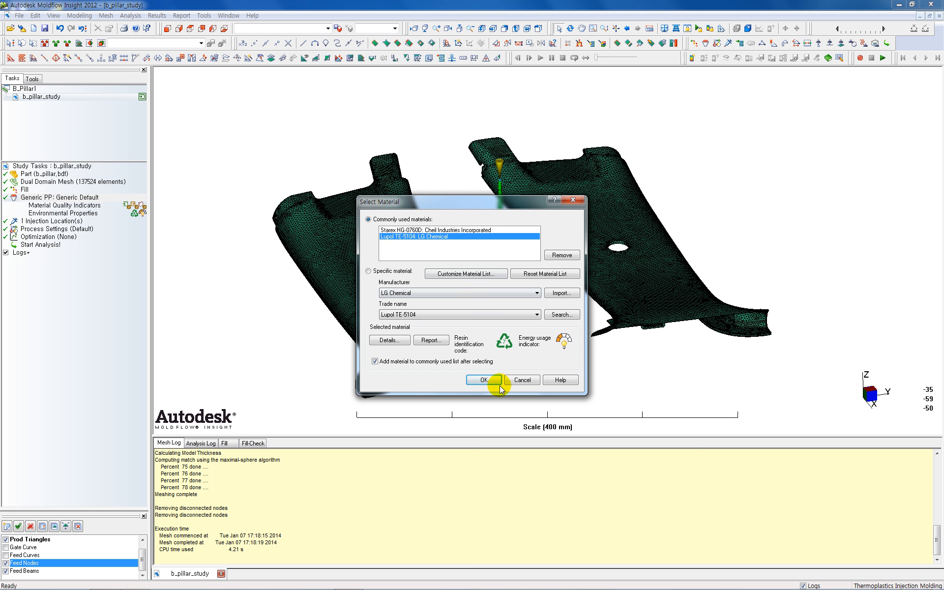
{"action": "left_click", "coordinate": [485, 380]}
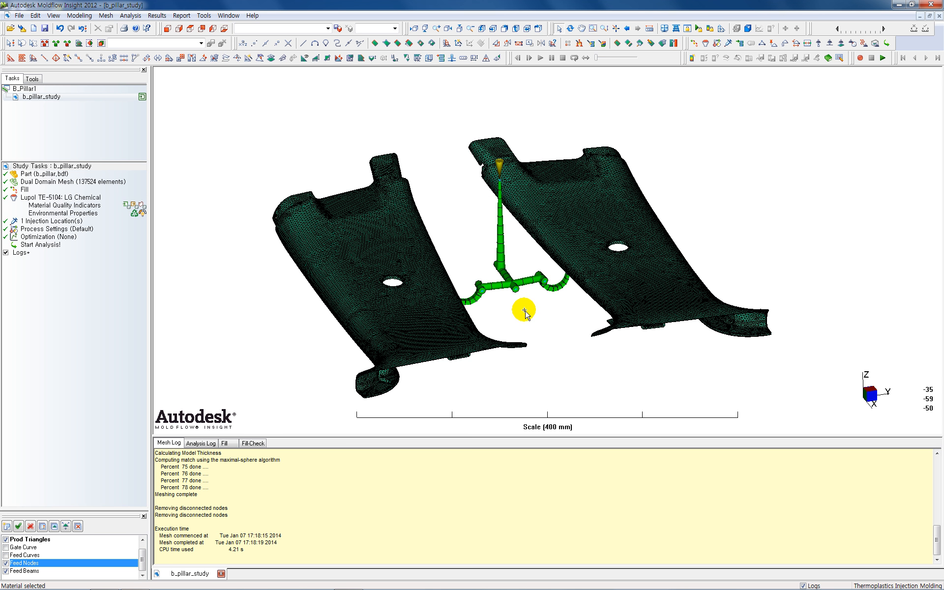
{"action": "middle_click_drag", "start_coordinate": [525, 311], "coordinate": [440, 307]}
{"action": "scroll", "coordinate": [544, 288], "scroll_direction": "up", "scroll_amount": 2}
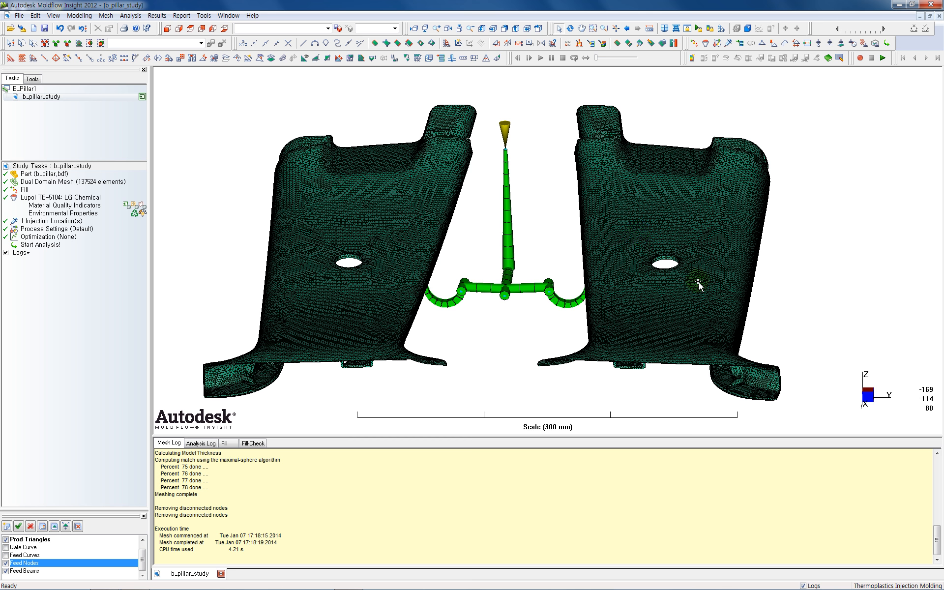
{"action": "middle_click_drag", "start_coordinate": [595, 275], "coordinate": [515, 286]}
{"action": "scroll", "coordinate": [505, 297], "scroll_direction": "down", "scroll_amount": 4}
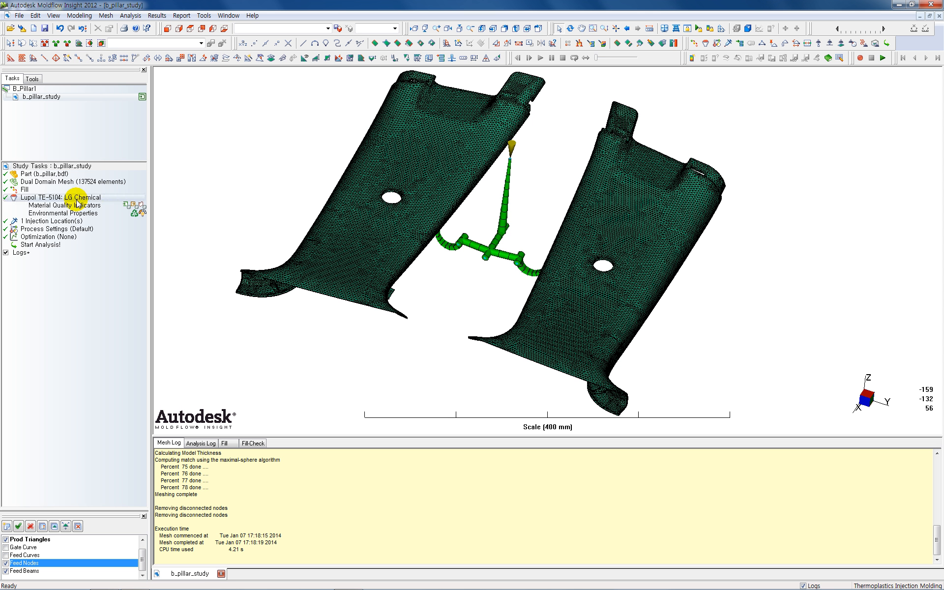
{"action": "left_click", "coordinate": [47, 199]}
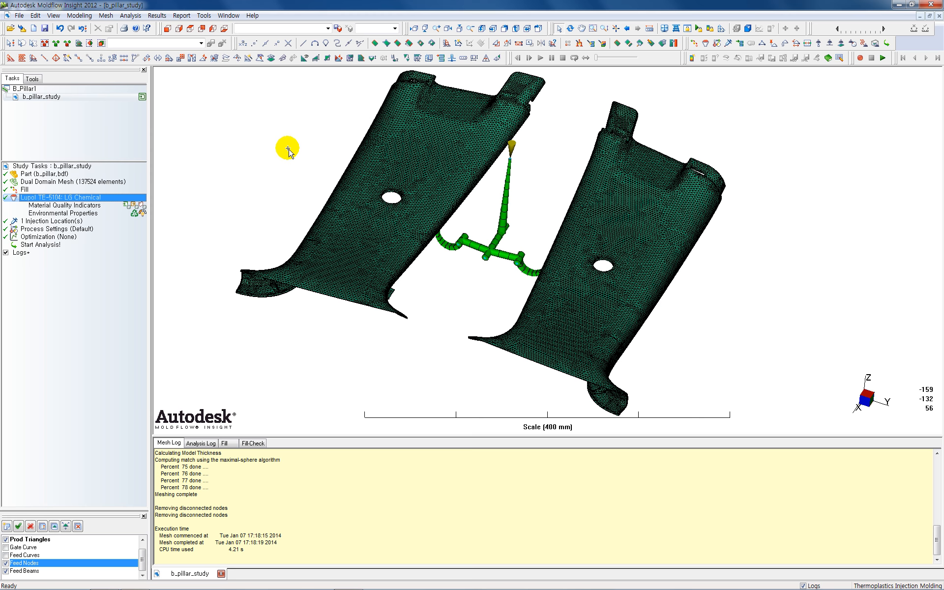
{"action": "middle_click_drag", "start_coordinate": [287, 147], "coordinate": [310, 181]}
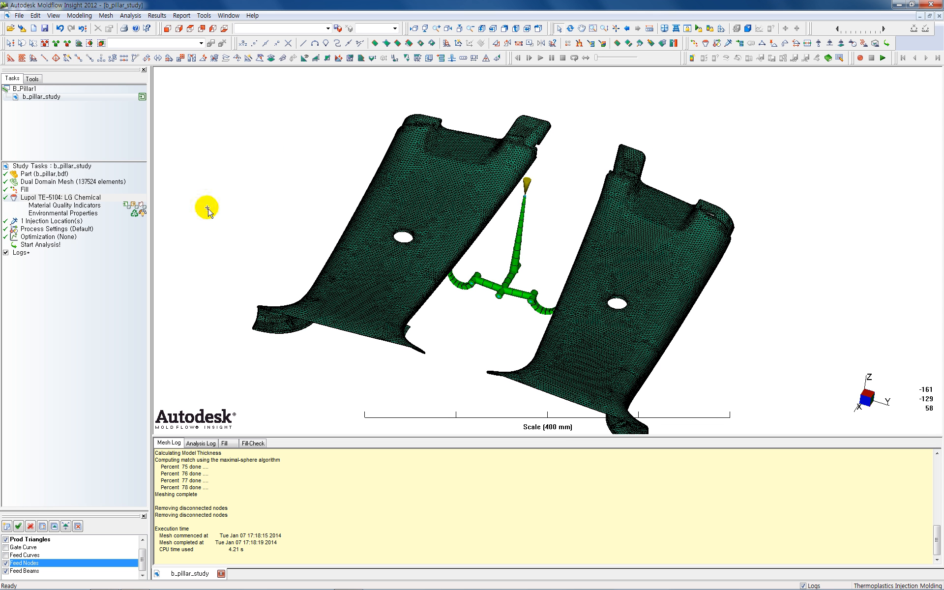
Set the analysis sequence to Molding Window and review its process settings without changing them
{"action": "left_click", "coordinate": [23, 190]}
{"action": "double_click", "coordinate": [44, 190]}
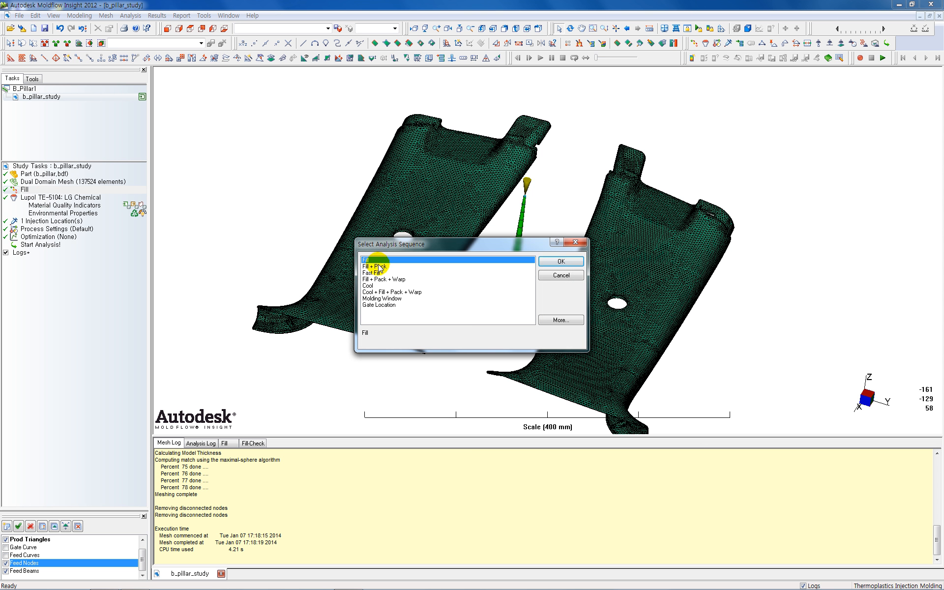
{"action": "left_click", "coordinate": [379, 299]}
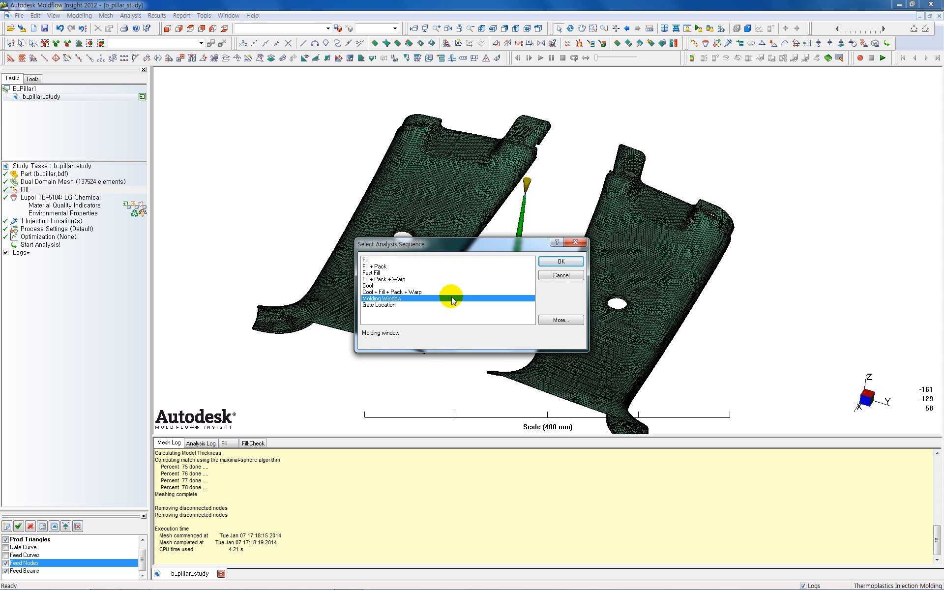
{"action": "left_click", "coordinate": [562, 262]}
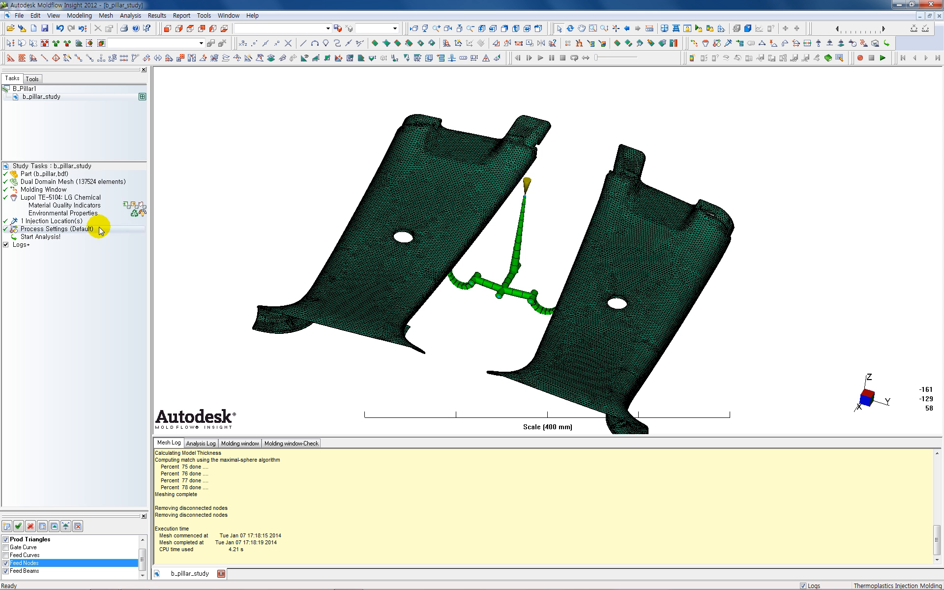
{"action": "left_click", "coordinate": [49, 189]}
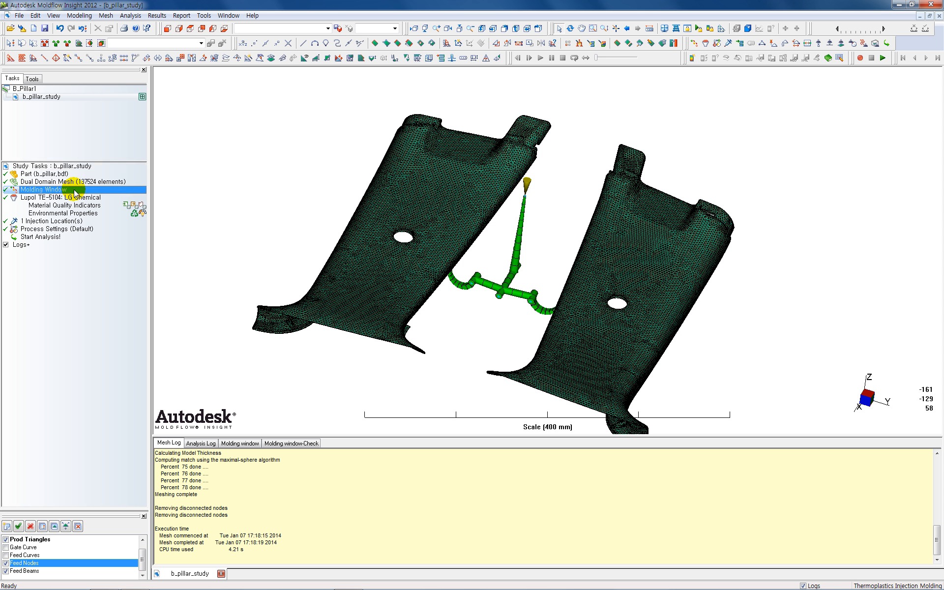
{"action": "double_click", "coordinate": [66, 230]}
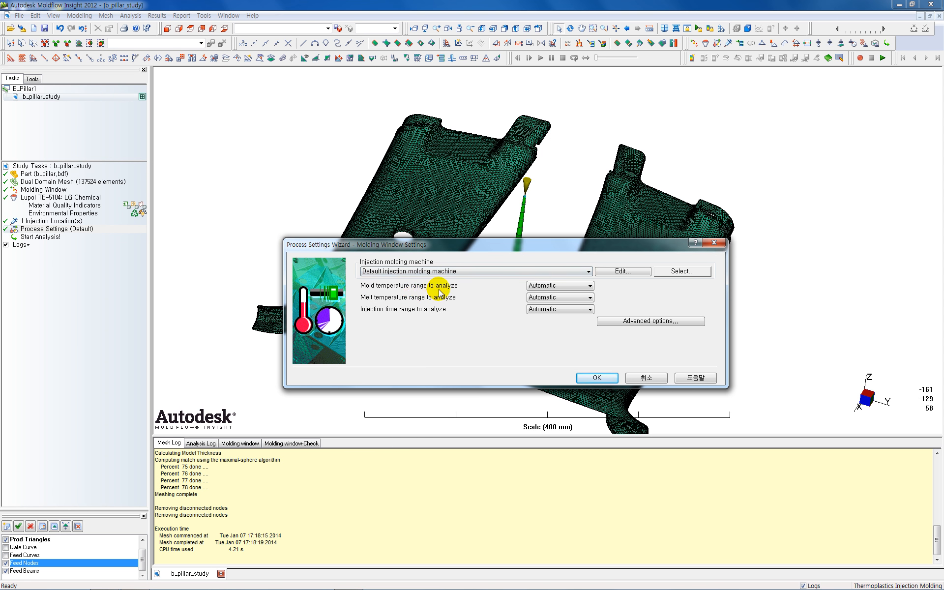
{"action": "left_click", "coordinate": [648, 380]}
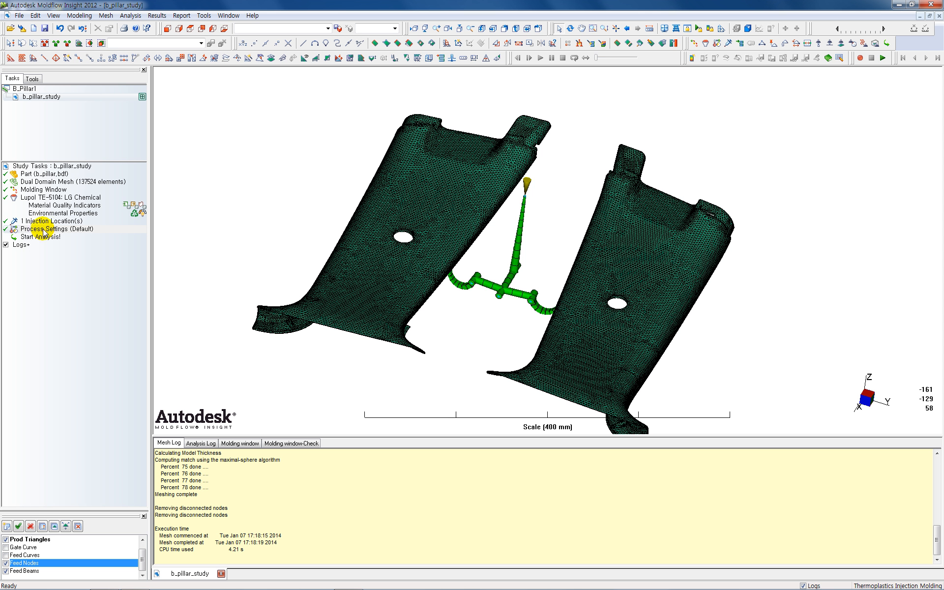
Set the analysis sequence to Fill and review its process settings without changing them
{"action": "right_click", "coordinate": [40, 192]}
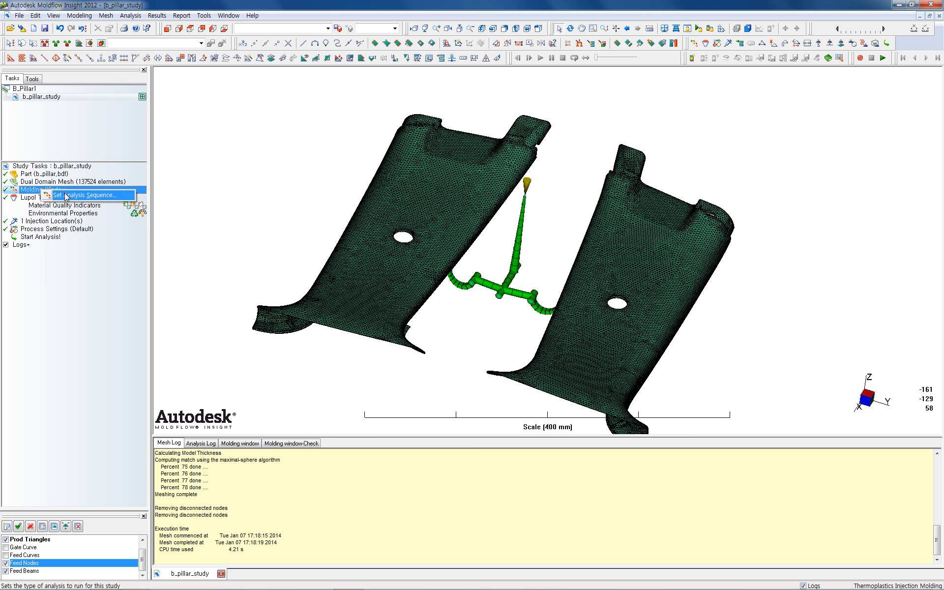
{"action": "left_click", "coordinate": [67, 196]}
{"action": "left_click", "coordinate": [370, 260]}
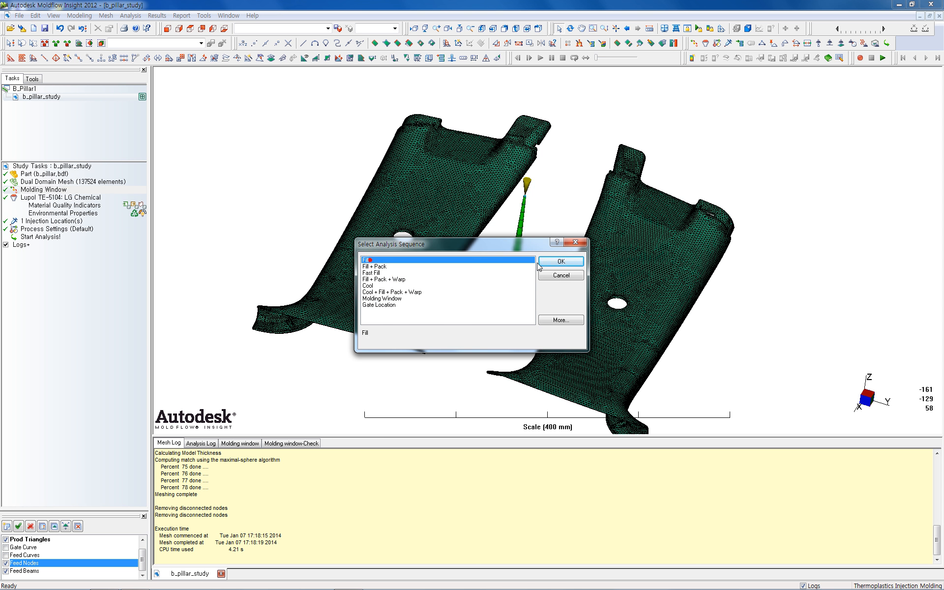
{"action": "left_click", "coordinate": [561, 261]}
{"action": "left_click", "coordinate": [46, 229]}
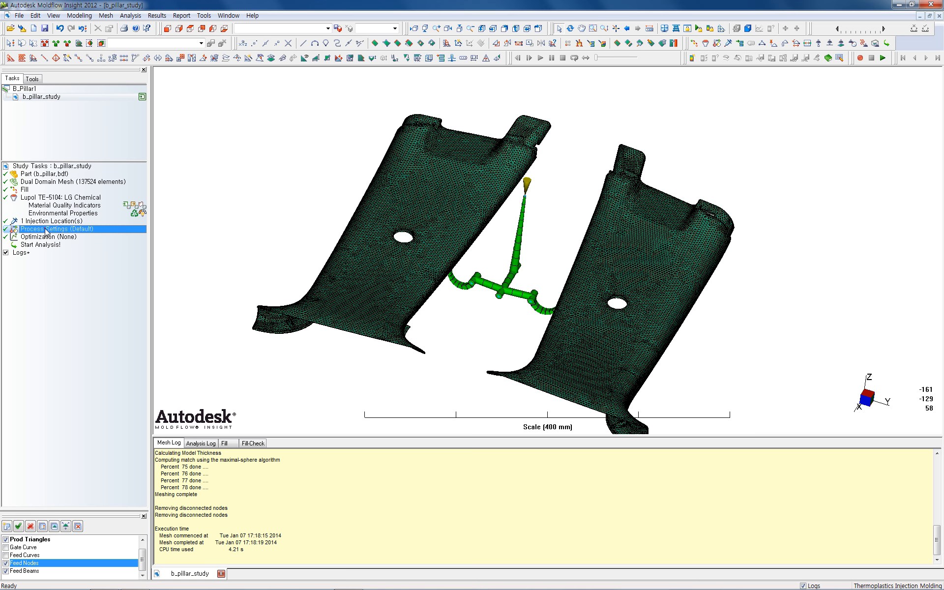
{"action": "double_click", "coordinate": [45, 229]}
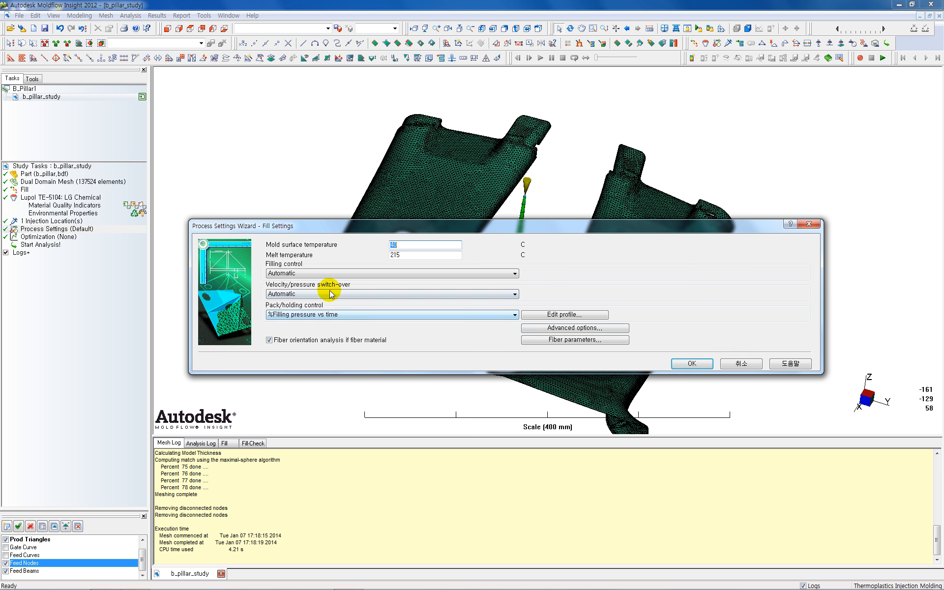
{"action": "left_click", "coordinate": [738, 364]}
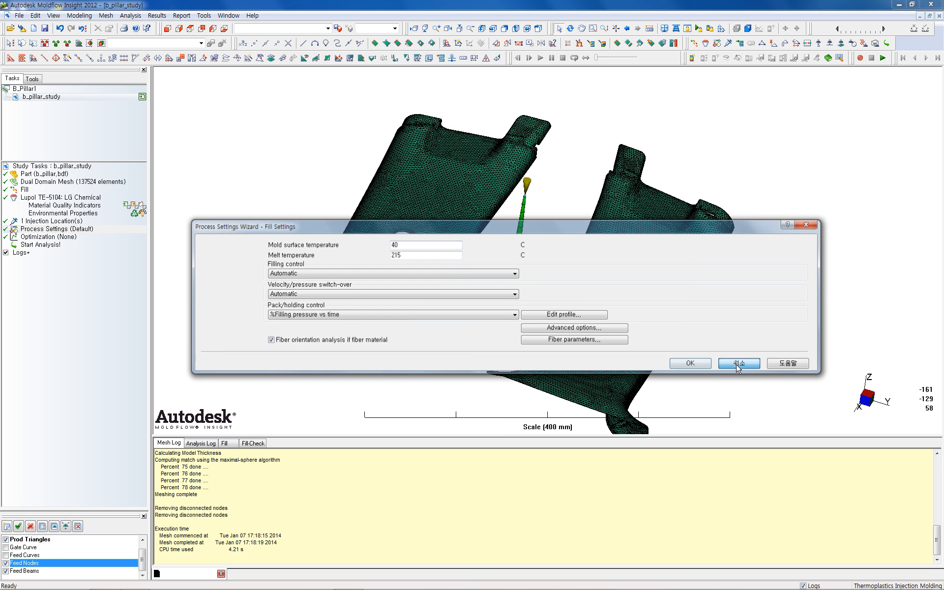
Change the study's analysis sequence from Fill back to Molding Window
{"action": "double_click", "coordinate": [37, 189]}
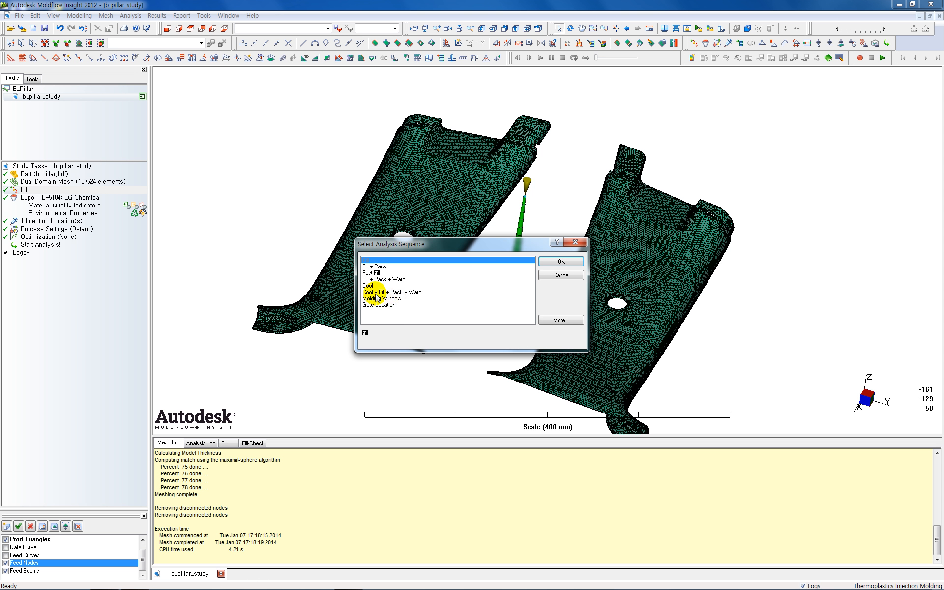
{"action": "left_click", "coordinate": [376, 300]}
{"action": "left_click", "coordinate": [562, 261]}
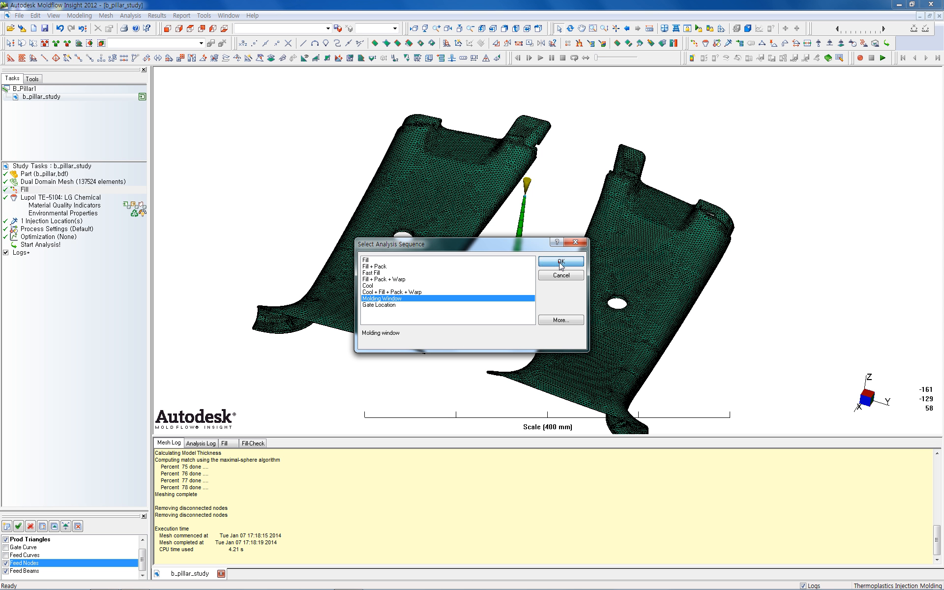
{"action": "left_click", "coordinate": [39, 191]}
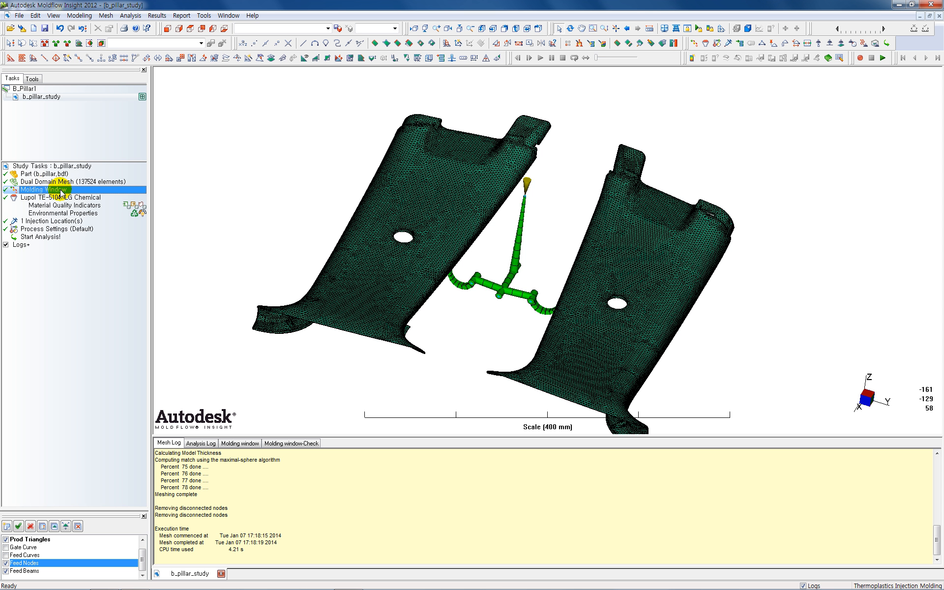
Start the Molding Window analysis using the option to run the analysis only
{"action": "double_click", "coordinate": [39, 238]}
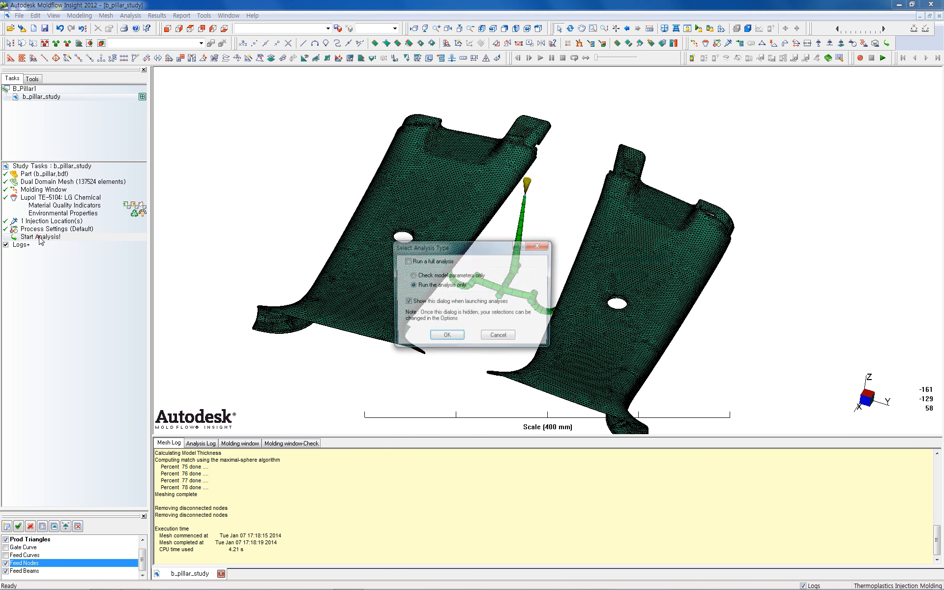
{"action": "left_click", "coordinate": [446, 337]}
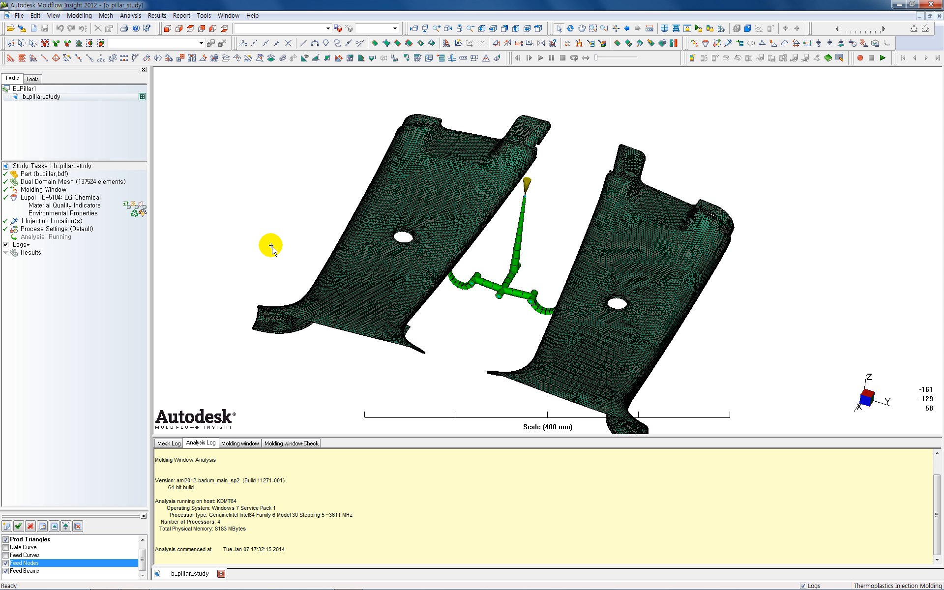
{"action": "mouse_move", "coordinate": [270, 247]}
{"action": "middle_mouse_down"}
{"action": "mouse_move", "coordinate": [259, 225]}
{"action": "mouse_move", "coordinate": [255, 232]}
{"action": "mouse_move", "coordinate": [281, 238]}
{"action": "mouse_move", "coordinate": [295, 219]}
{"action": "mouse_move", "coordinate": [250, 219]}
{"action": "mouse_move", "coordinate": [274, 207]}
{"action": "mouse_move", "coordinate": [276, 236]}
{"action": "mouse_move", "coordinate": [270, 227]}
{"action": "middle_mouse_up"}
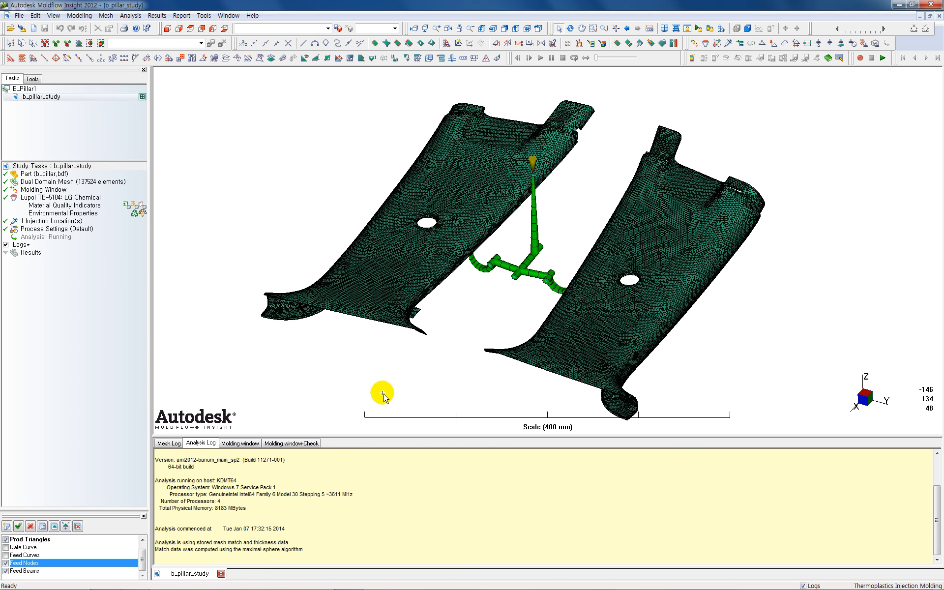
{"action": "mouse_move", "coordinate": [523, 588]}
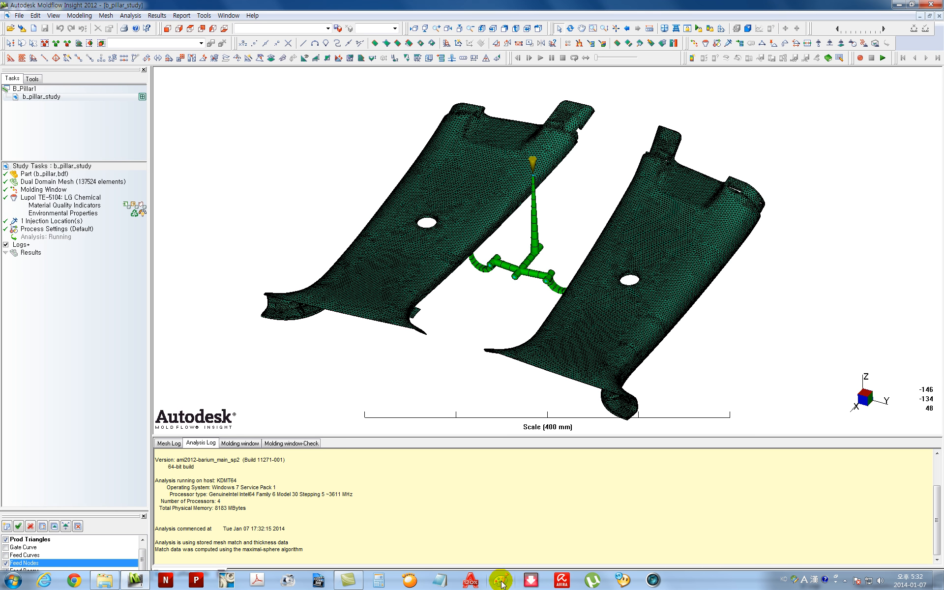
Switch to Paint and handwrite "Molding Window" with an arrow to "Injection time" below it, marked with a star
{"action": "left_click", "coordinate": [502, 582]}
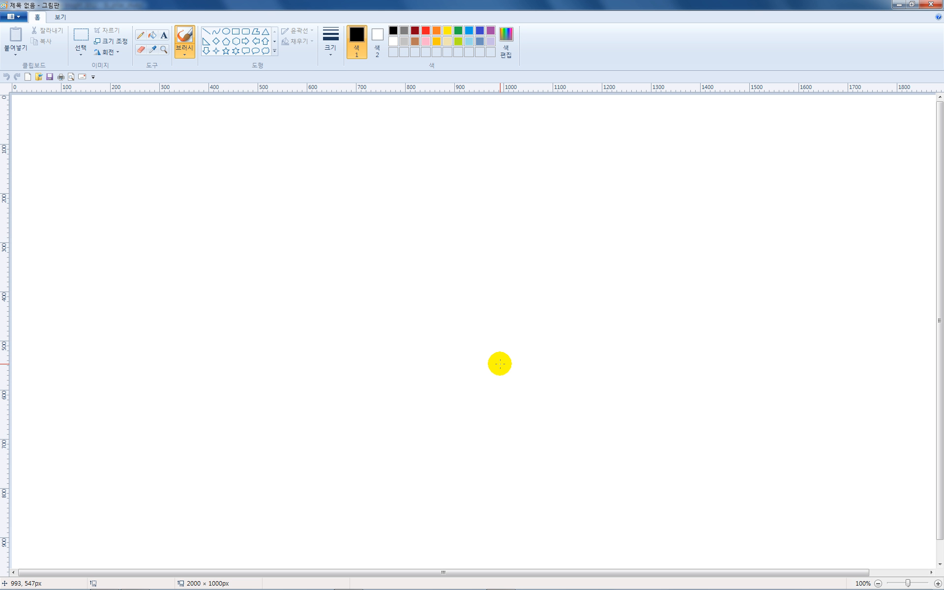
{"action": "left_click", "coordinate": [142, 36]}
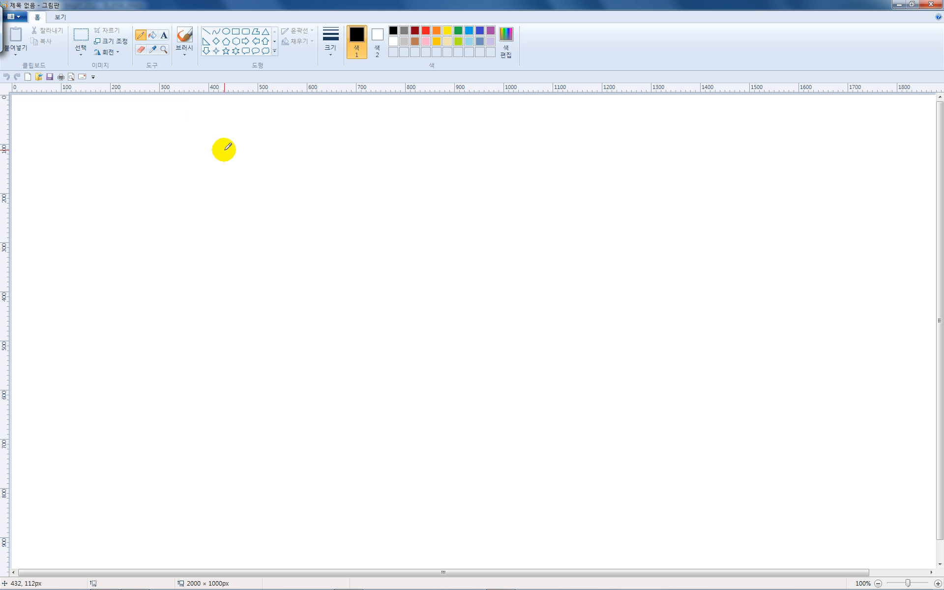
{"action": "mouse_move", "coordinate": [215, 164]}
{"action": "left_mouse_down"}
{"action": "mouse_move", "coordinate": [217, 139]}
{"action": "mouse_move", "coordinate": [348, 168]}
{"action": "mouse_move", "coordinate": [386, 149]}
{"action": "mouse_move", "coordinate": [466, 156]}
{"action": "mouse_move", "coordinate": [532, 143]}
{"action": "left_mouse_up"}
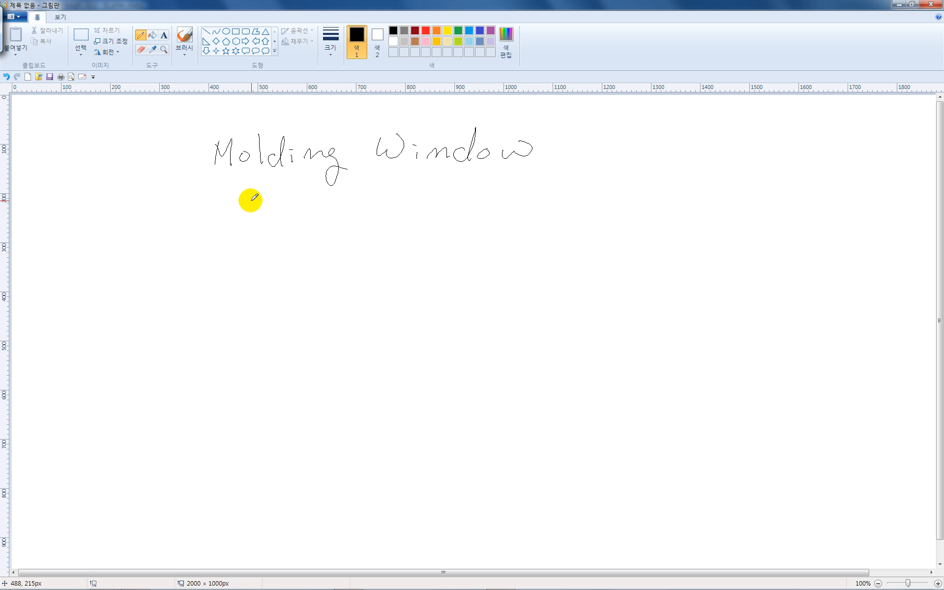
{"action": "mouse_move", "coordinate": [252, 203]}
{"action": "left_mouse_down"}
{"action": "mouse_move", "coordinate": [253, 237]}
{"action": "mouse_move", "coordinate": [285, 248]}
{"action": "mouse_move", "coordinate": [341, 239]}
{"action": "mouse_move", "coordinate": [355, 260]}
{"action": "left_mouse_up"}
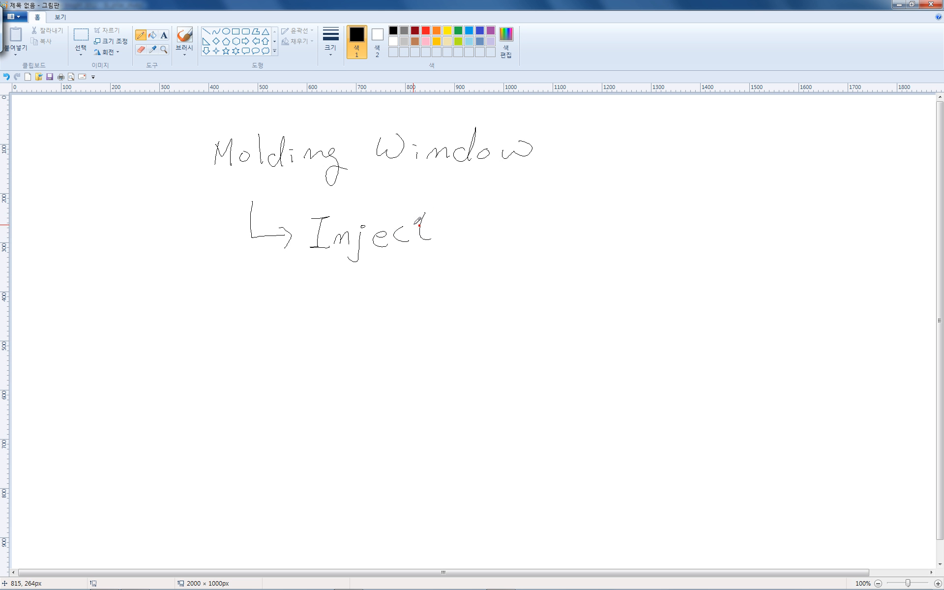
{"action": "mouse_move", "coordinate": [453, 225]}
{"action": "left_mouse_down"}
{"action": "mouse_move", "coordinate": [487, 219]}
{"action": "mouse_move", "coordinate": [487, 238]}
{"action": "left_mouse_up"}
{"action": "mouse_move", "coordinate": [526, 199]}
{"action": "left_mouse_down"}
{"action": "mouse_move", "coordinate": [518, 219]}
{"action": "mouse_move", "coordinate": [579, 230]}
{"action": "left_mouse_up"}
{"action": "left_click_drag", "start_coordinate": [584, 222], "coordinate": [599, 240]}
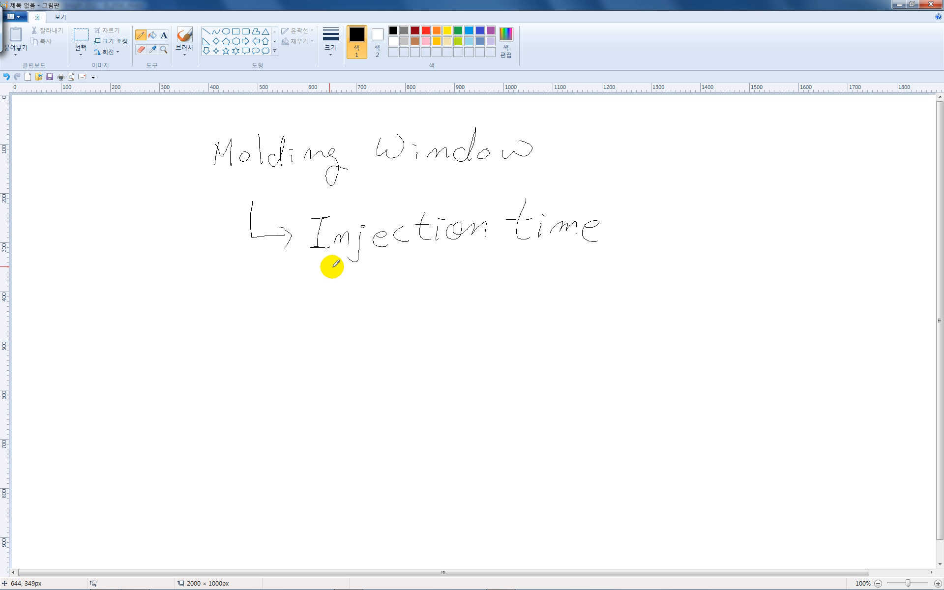
{"action": "mouse_move", "coordinate": [650, 208]}
{"action": "left_mouse_down"}
{"action": "mouse_move", "coordinate": [617, 224]}
{"action": "mouse_move", "coordinate": [650, 208]}
{"action": "left_mouse_up"}
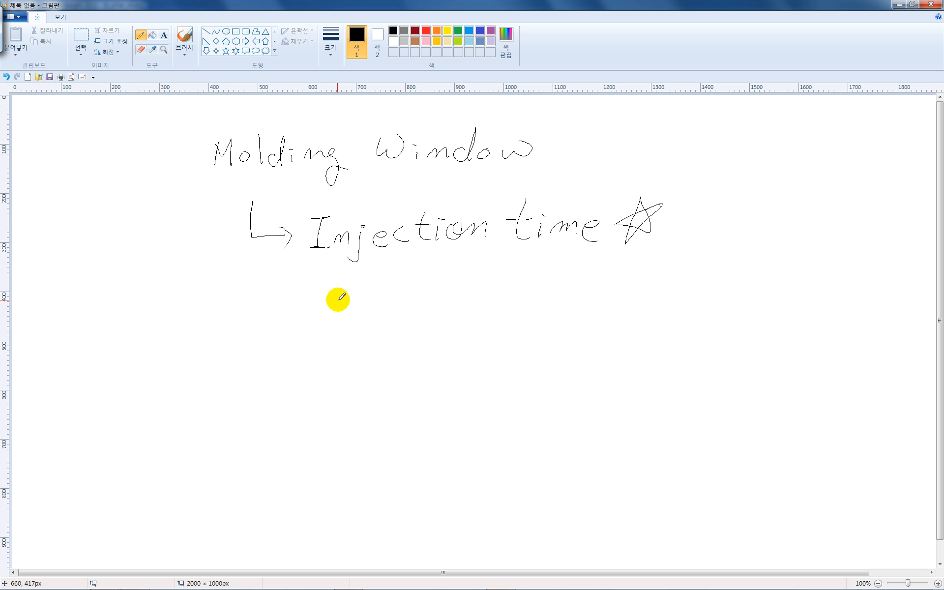
Handwrite "수지온도" and "금형온도" beneath the injection time note, and circle the star beside "Injection time"
{"action": "left_click_drag", "start_coordinate": [319, 289], "coordinate": [311, 310]}
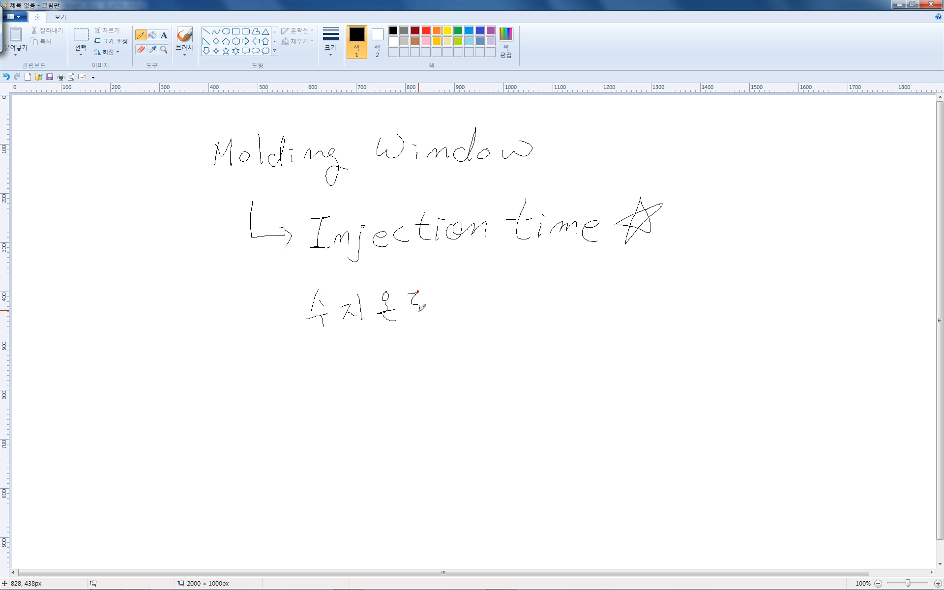
{"action": "left_click_drag", "start_coordinate": [411, 317], "coordinate": [436, 315]}
{"action": "left_click_drag", "start_coordinate": [305, 370], "coordinate": [322, 376]}
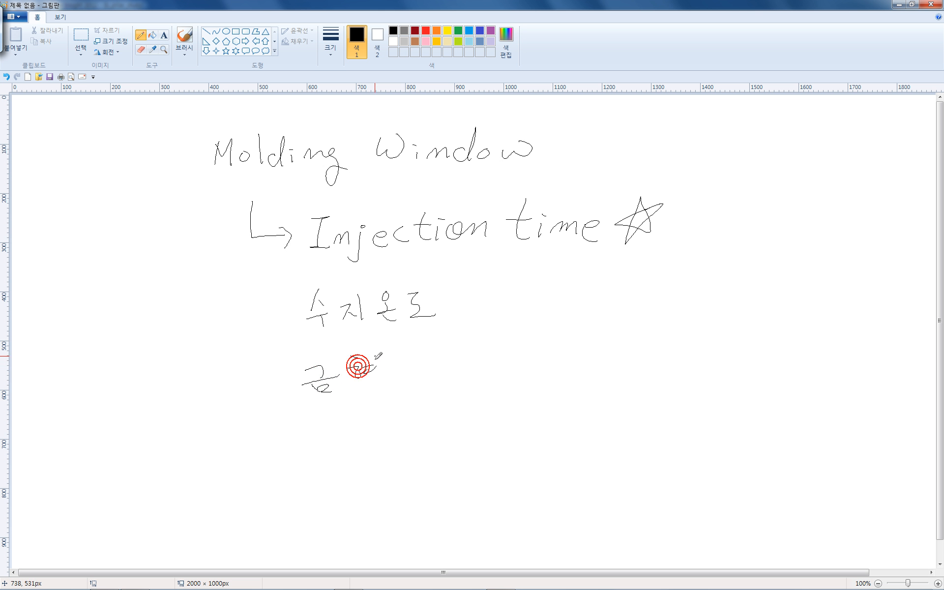
{"action": "left_click_drag", "start_coordinate": [393, 357], "coordinate": [445, 378]}
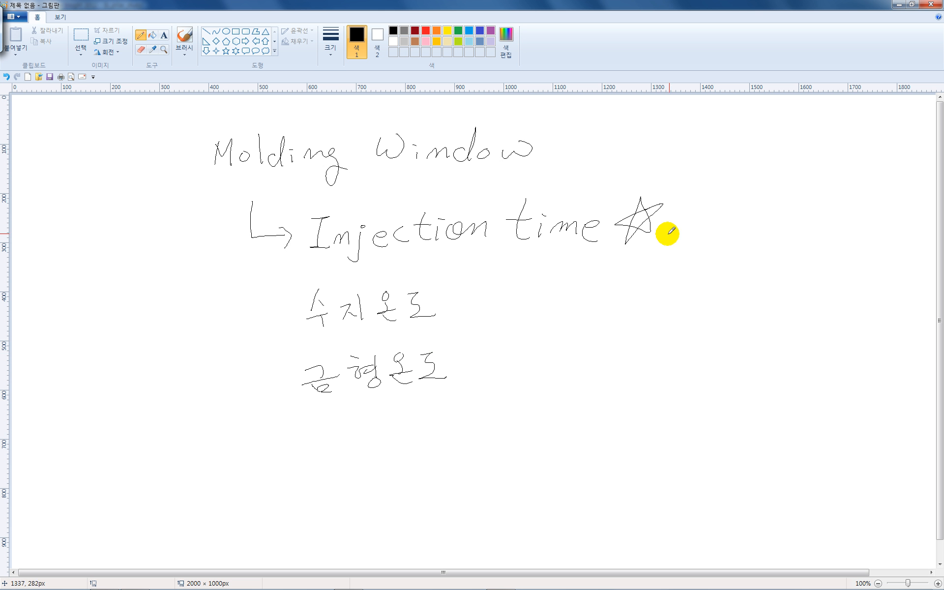
{"action": "mouse_move", "coordinate": [644, 247]}
{"action": "left_mouse_down"}
{"action": "mouse_move", "coordinate": [667, 219]}
{"action": "mouse_move", "coordinate": [649, 254]}
{"action": "mouse_move", "coordinate": [678, 184]}
{"action": "mouse_move", "coordinate": [641, 256]}
{"action": "left_mouse_up"}
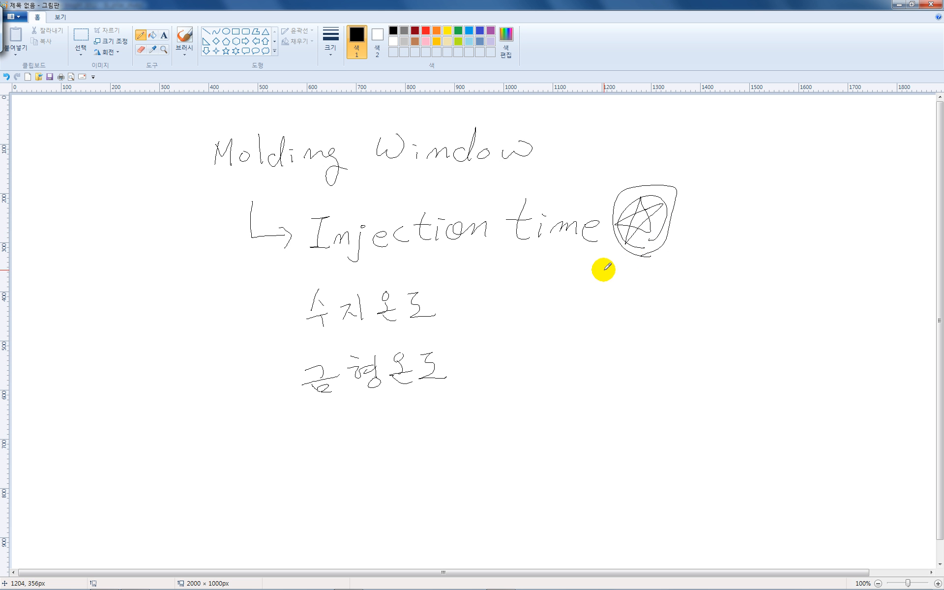
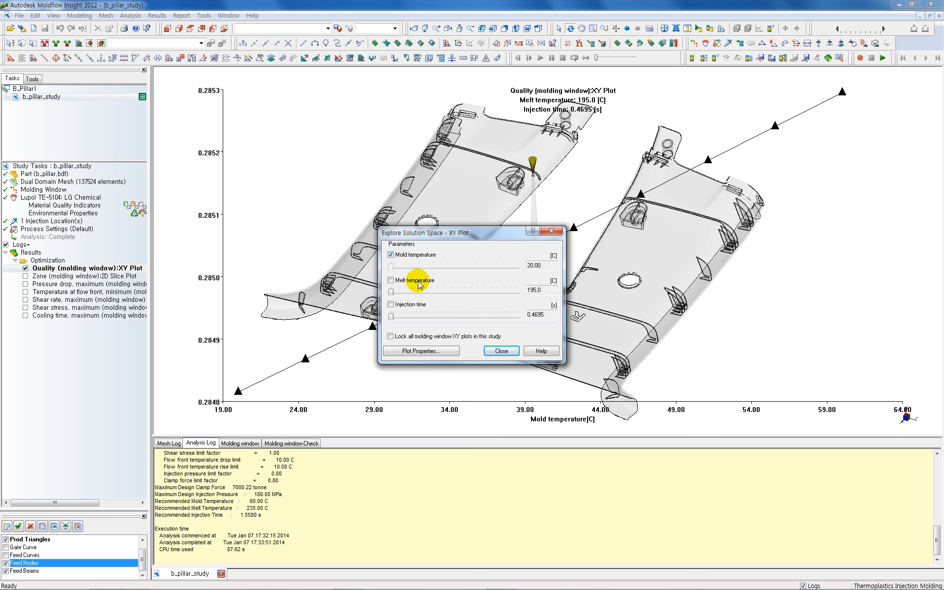
Plot the molding window quality against injection time, with mold temperature at 37.78 °C and melt temperature at 216.1 °C
{"action": "left_click", "coordinate": [391, 307]}
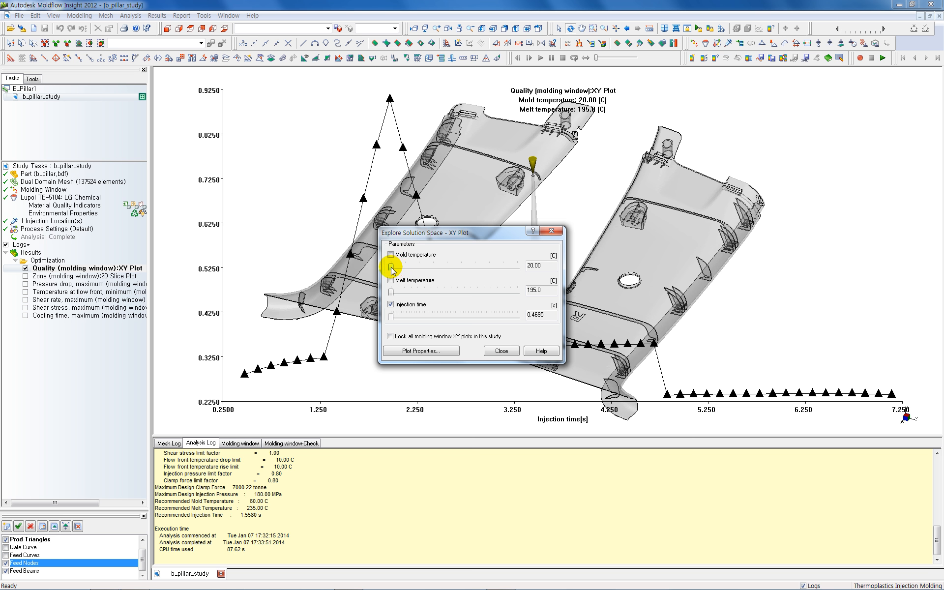
{"action": "left_click_drag", "start_coordinate": [392, 270], "coordinate": [453, 270]}
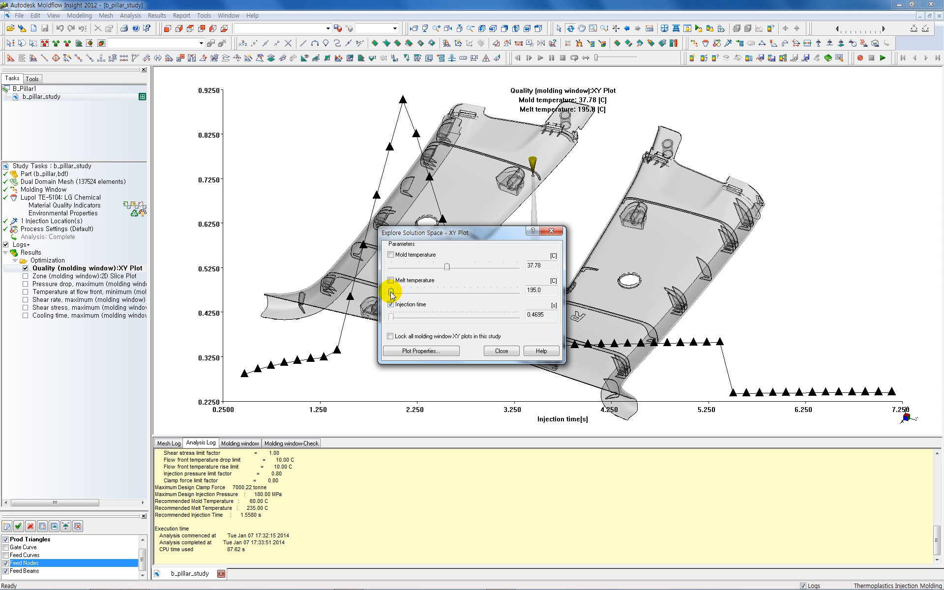
{"action": "left_click_drag", "start_coordinate": [392, 294], "coordinate": [522, 300]}
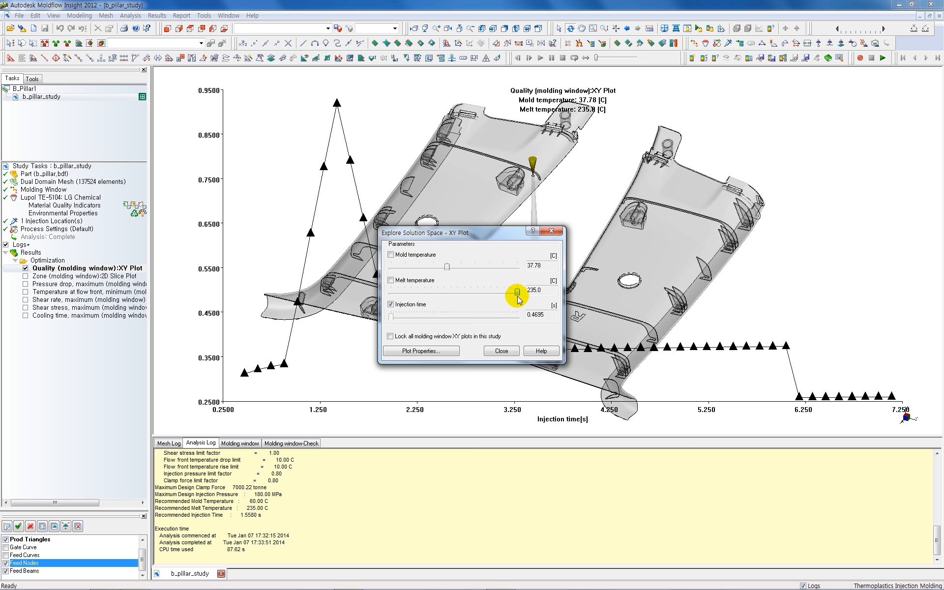
{"action": "left_click_drag", "start_coordinate": [517, 298], "coordinate": [457, 297]}
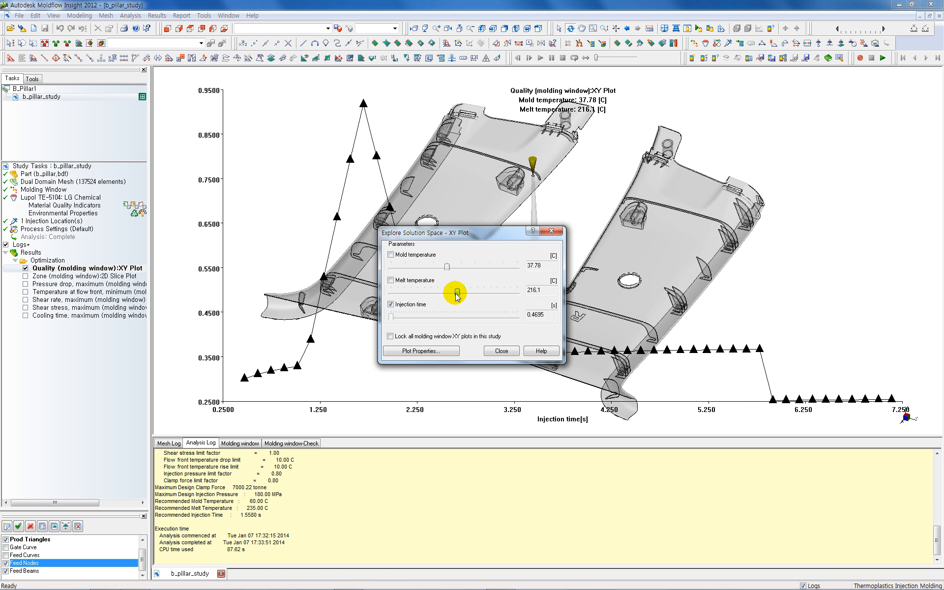
{"action": "left_click_drag", "start_coordinate": [458, 297], "coordinate": [460, 297]}
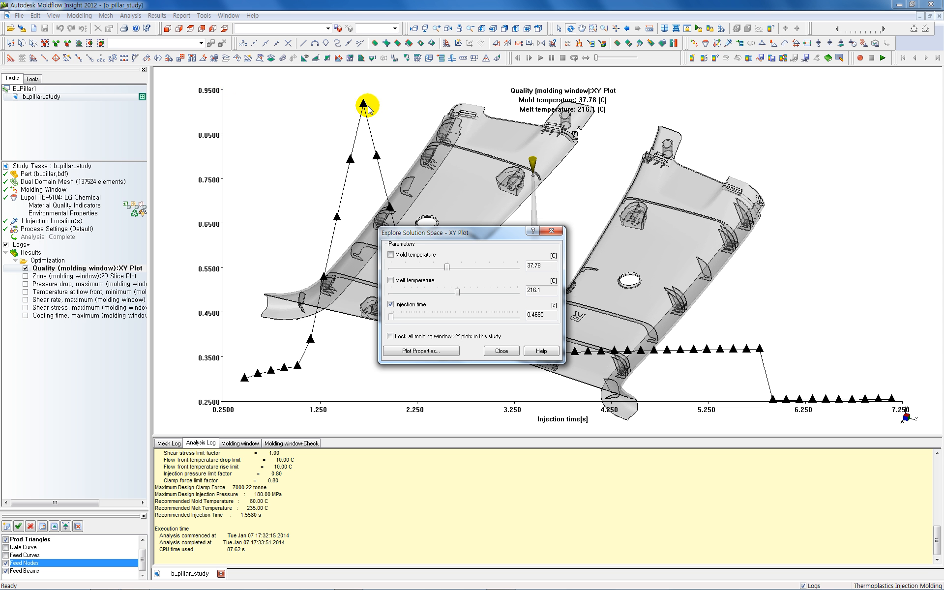
{"action": "left_click", "coordinate": [500, 351]}
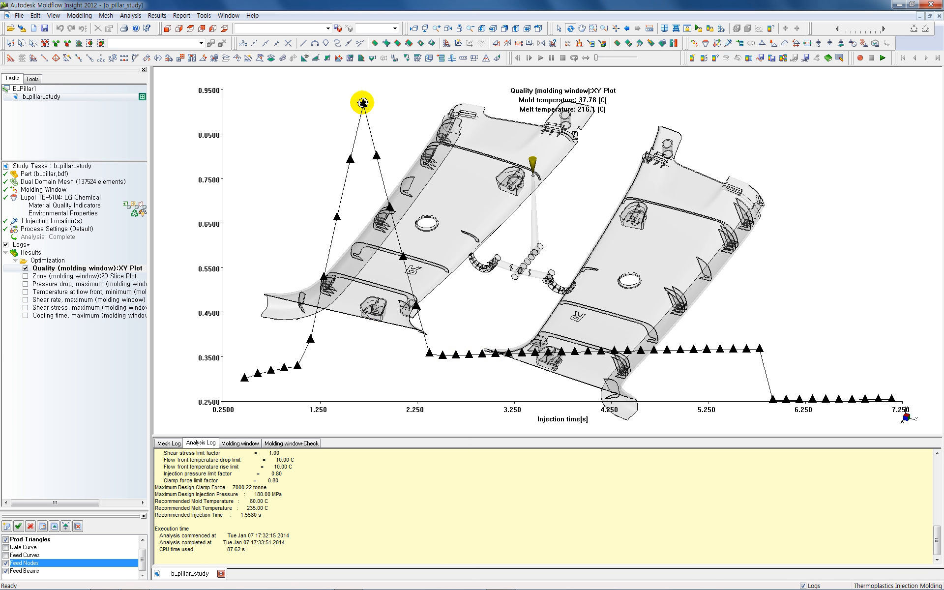
Query the peak point of the quality curve, and display the Zone (molding window) 2D slice plot
{"action": "left_click", "coordinate": [716, 57]}
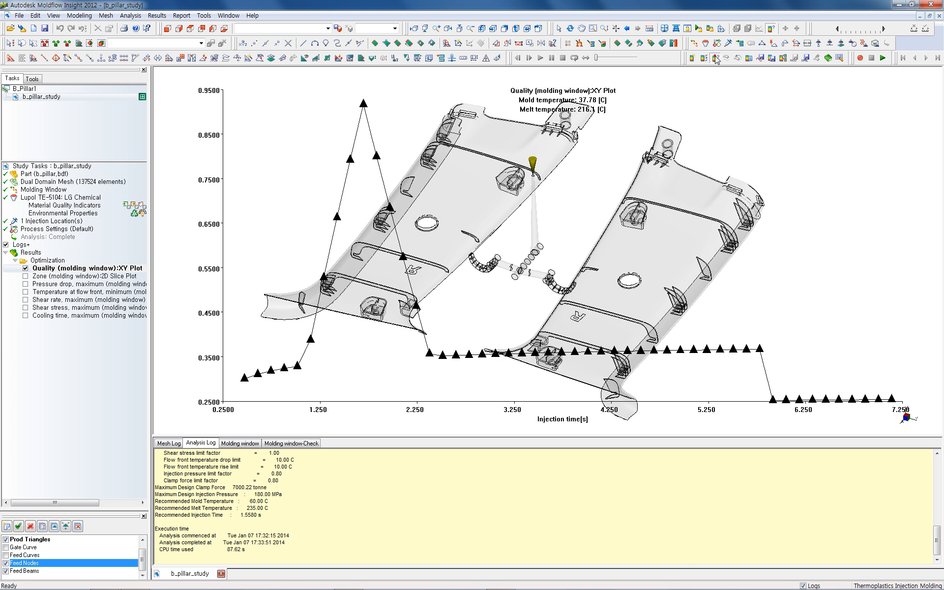
{"action": "left_click", "coordinate": [363, 105]}
{"action": "left_click", "coordinate": [25, 277]}
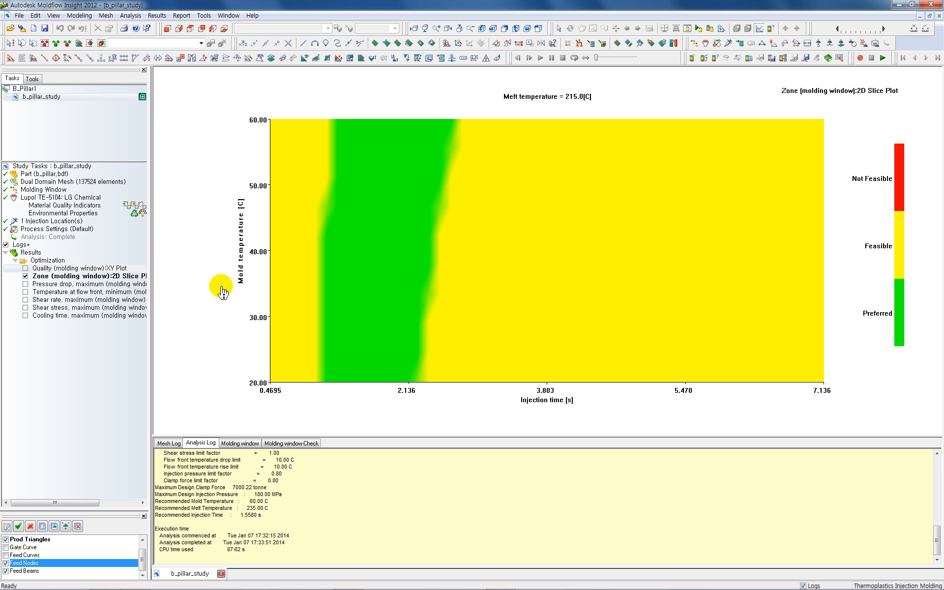
Plot maximum pressure drop against injection time at 37.78 °C mold and 216.1 °C melt temperature, and query the point at about 1.7 s
{"action": "left_click", "coordinate": [26, 285]}
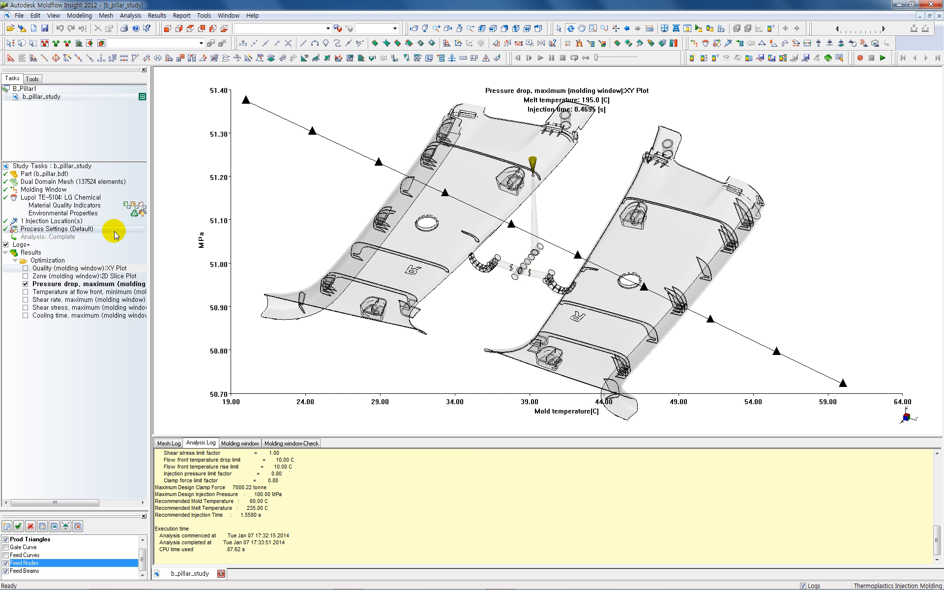
{"action": "right_click", "coordinate": [97, 285]}
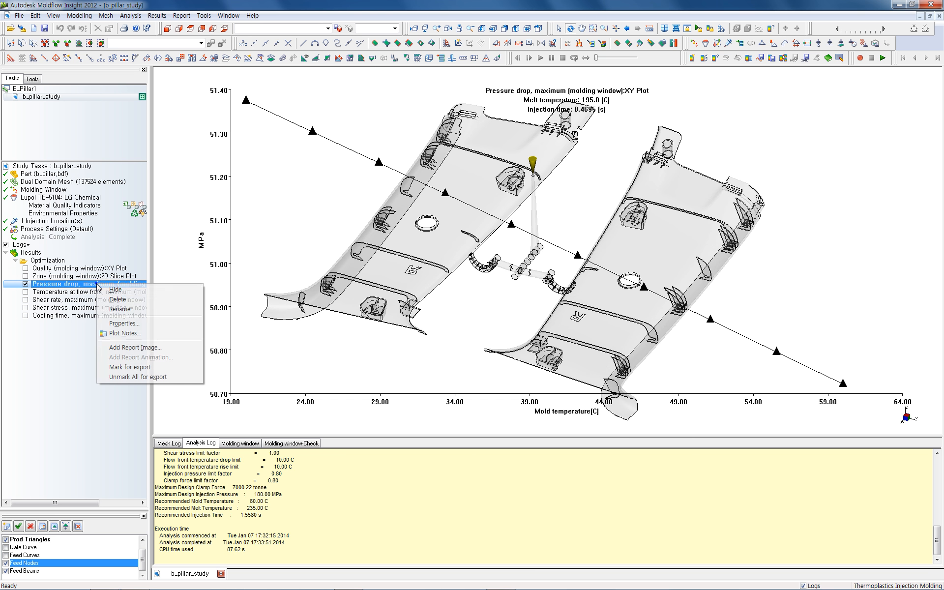
{"action": "left_click", "coordinate": [129, 323]}
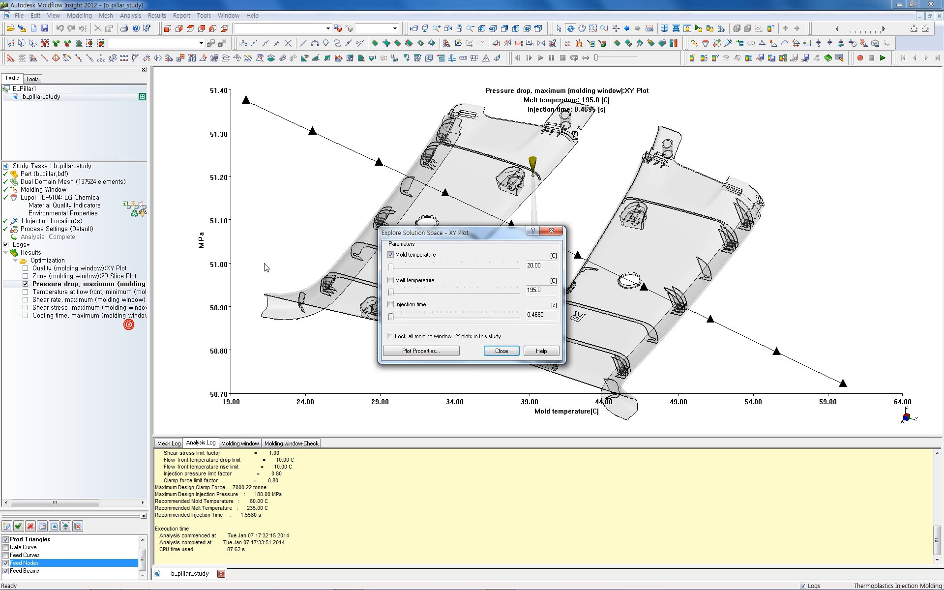
{"action": "left_click", "coordinate": [391, 304]}
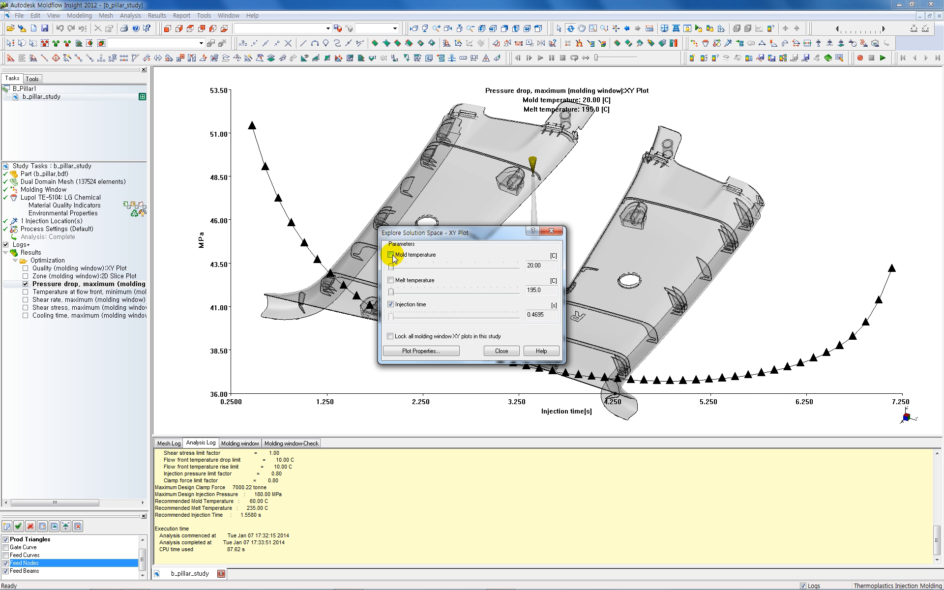
{"action": "left_click_drag", "start_coordinate": [392, 267], "coordinate": [446, 268]}
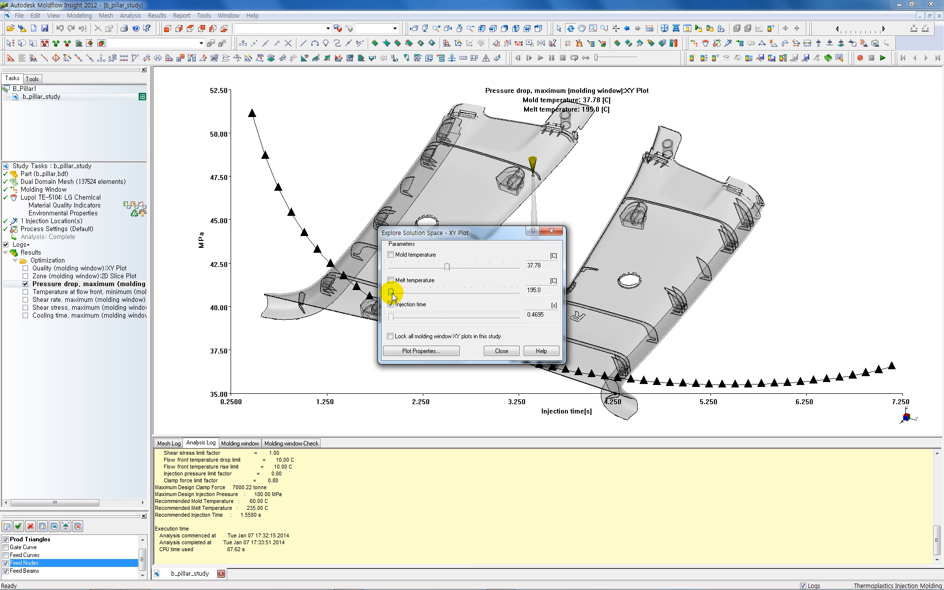
{"action": "left_click_drag", "start_coordinate": [392, 293], "coordinate": [458, 293]}
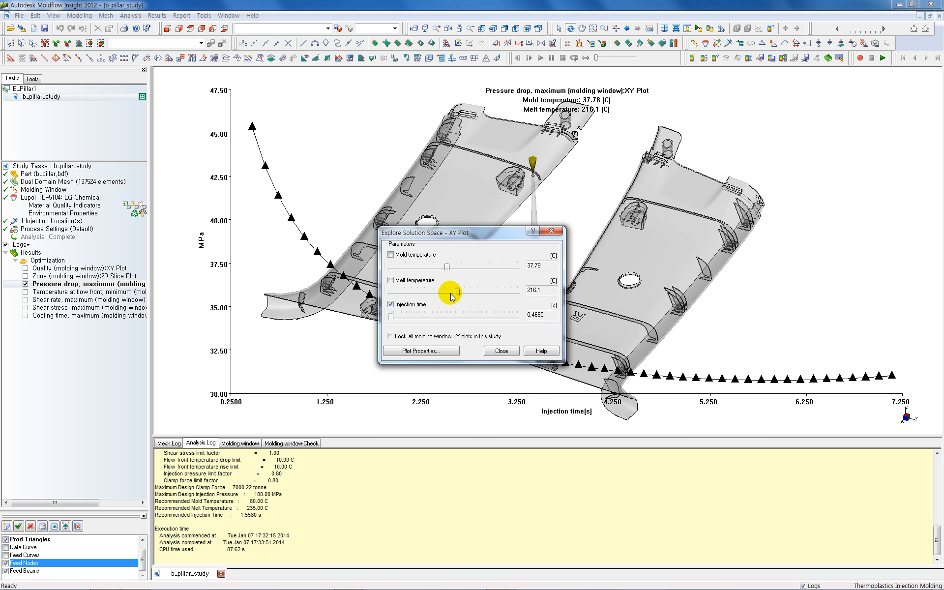
{"action": "left_click", "coordinate": [501, 351]}
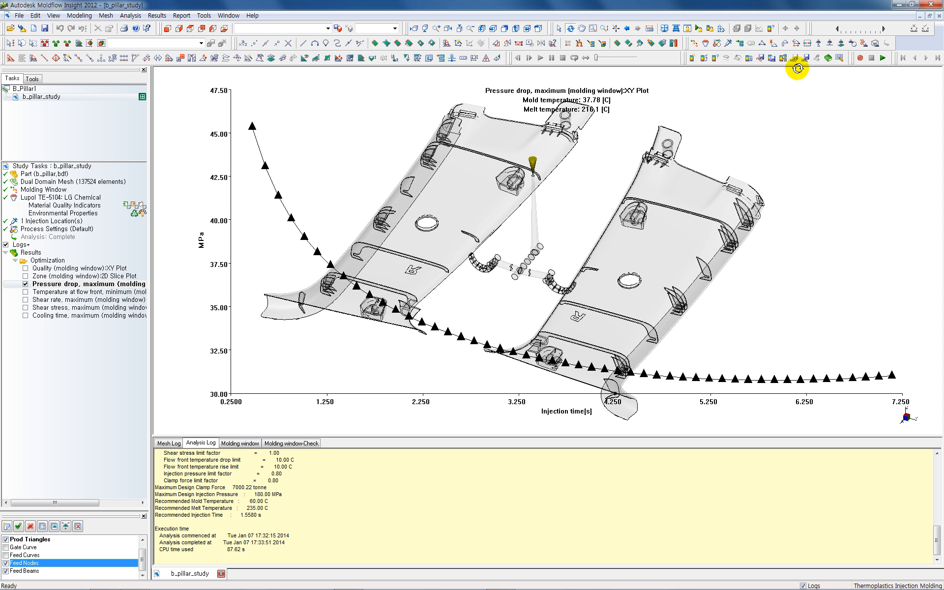
{"action": "left_click", "coordinate": [714, 59]}
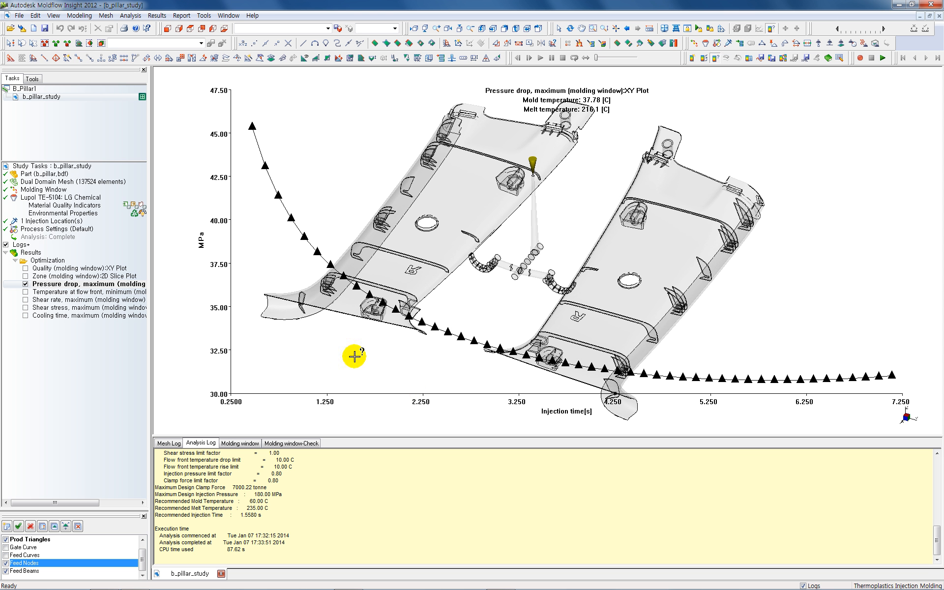
{"action": "left_click", "coordinate": [370, 296]}
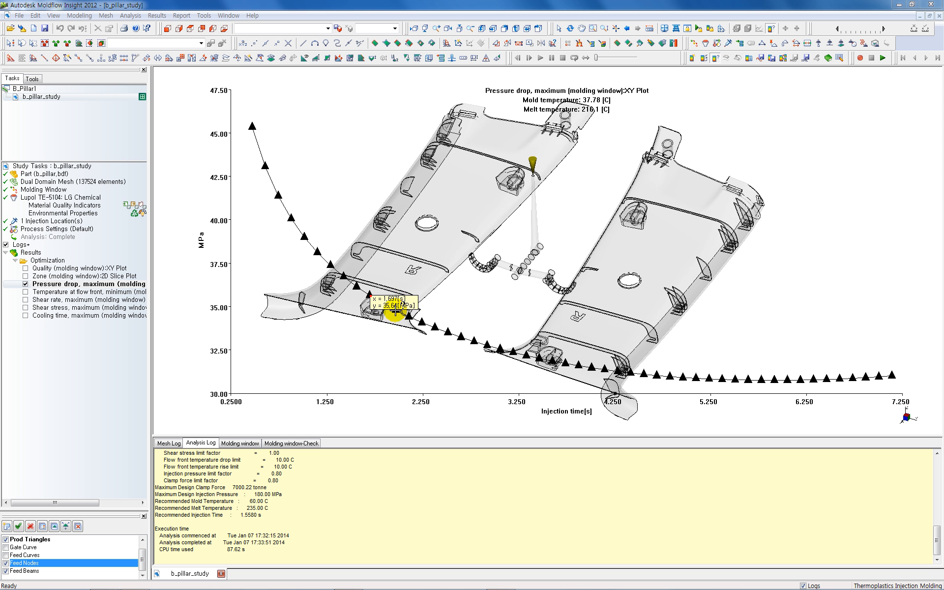
Calculate 150 × 0.8 in Calculator to get a pressure limit for comparison, and close it
{"action": "mouse_move", "coordinate": [447, 583]}
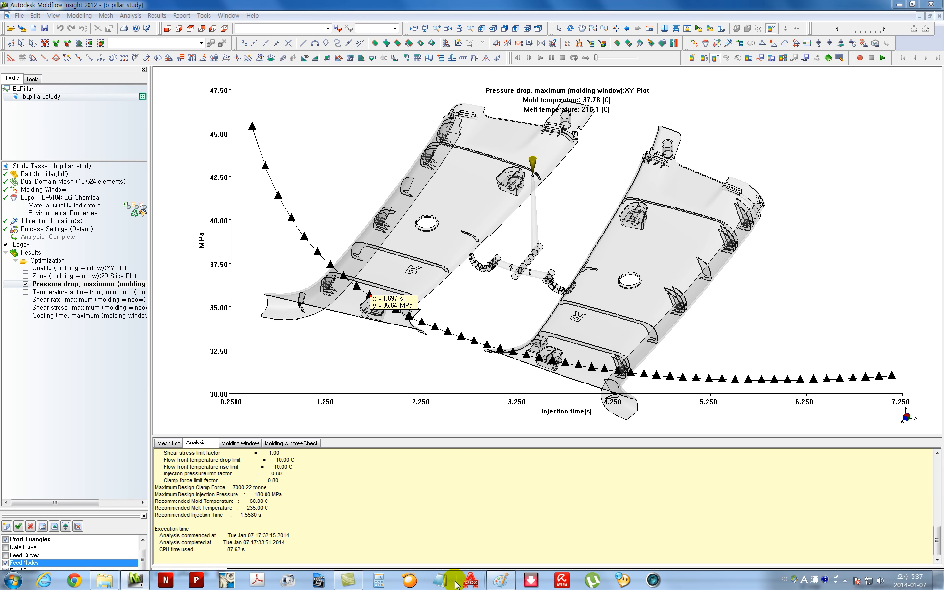
{"action": "left_click", "coordinate": [378, 581]}
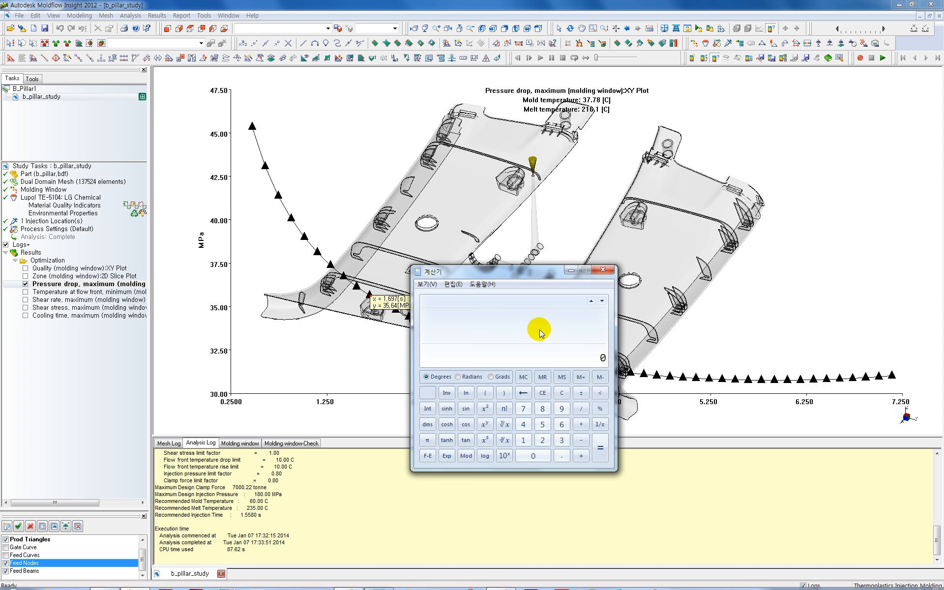
{"action": "left_click", "coordinate": [540, 457]}
{"action": "left_click", "coordinate": [537, 455]}
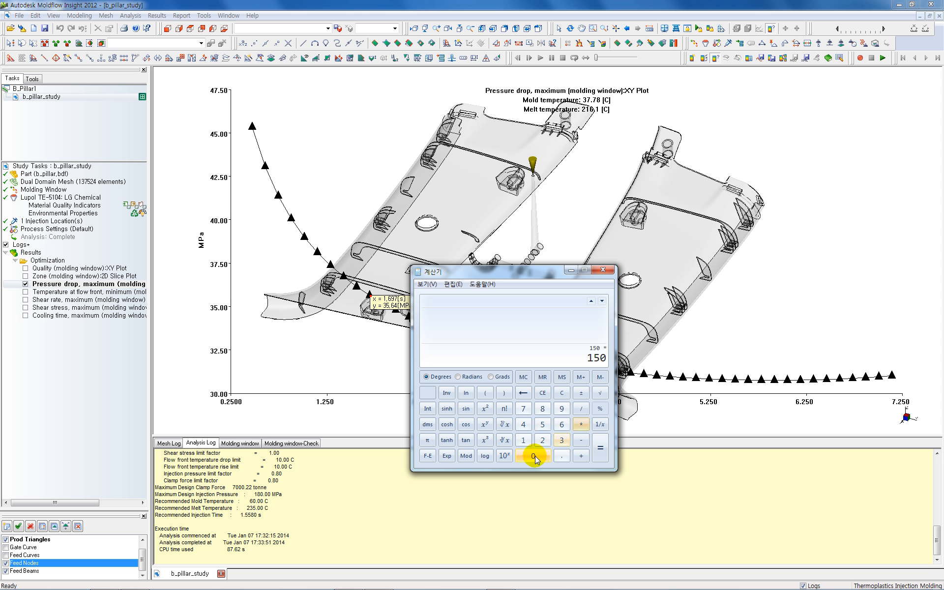
{"action": "left_click", "coordinate": [600, 448]}
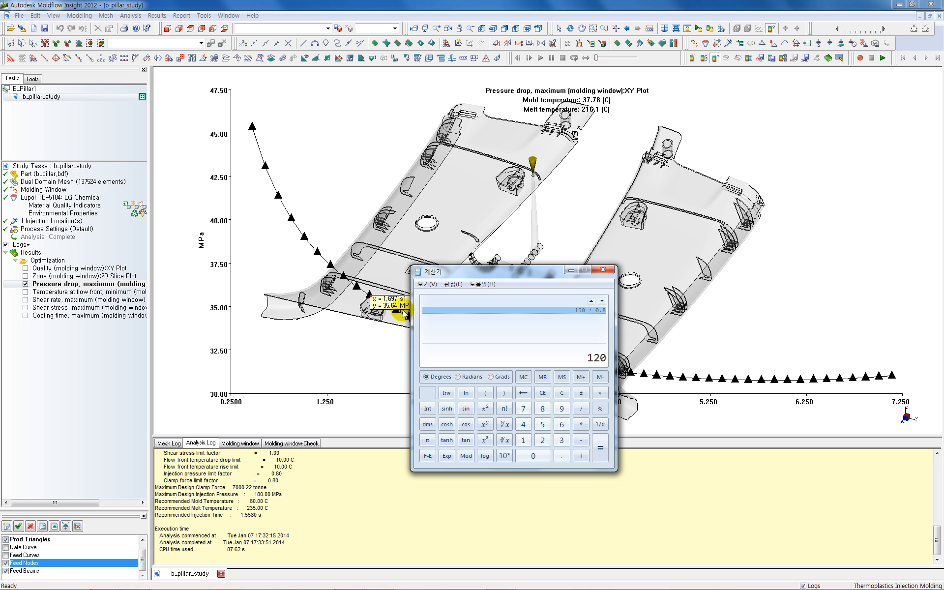
{"action": "left_click", "coordinate": [604, 270]}
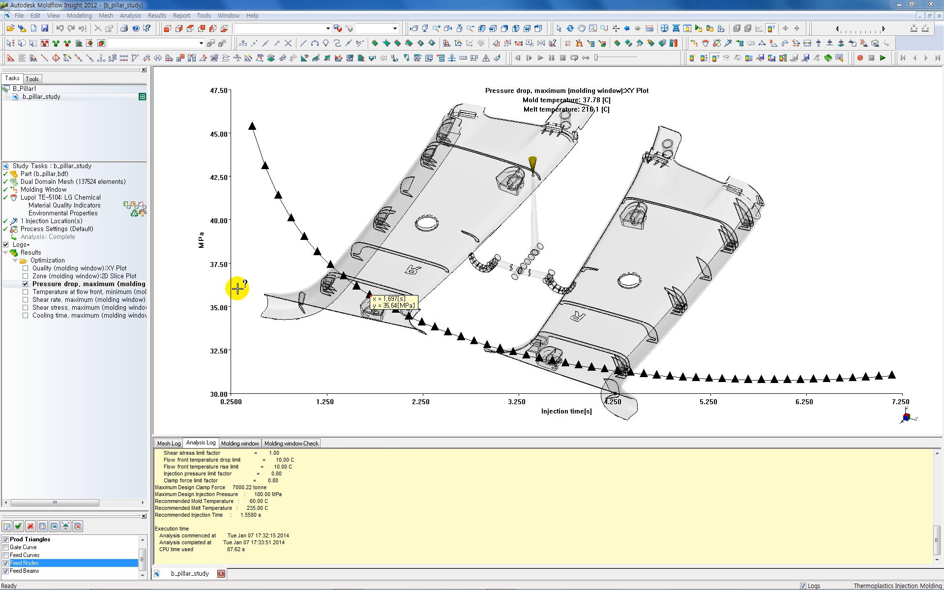
Plot minimum flow front temperature against injection time, with mold temperature at 37.78 °C and melt temperature at 216.1 °C
{"action": "left_click", "coordinate": [25, 293]}
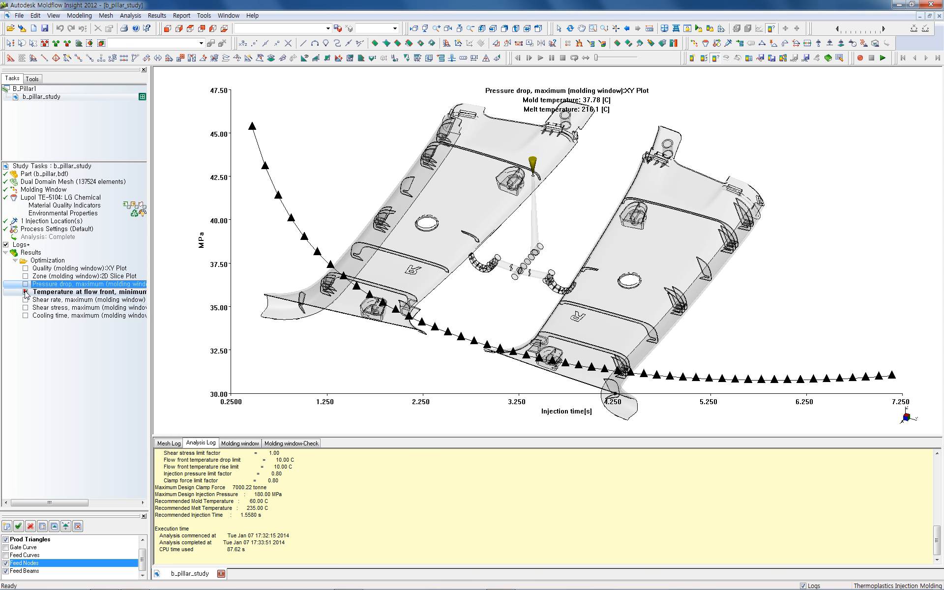
{"action": "left_click", "coordinate": [132, 293]}
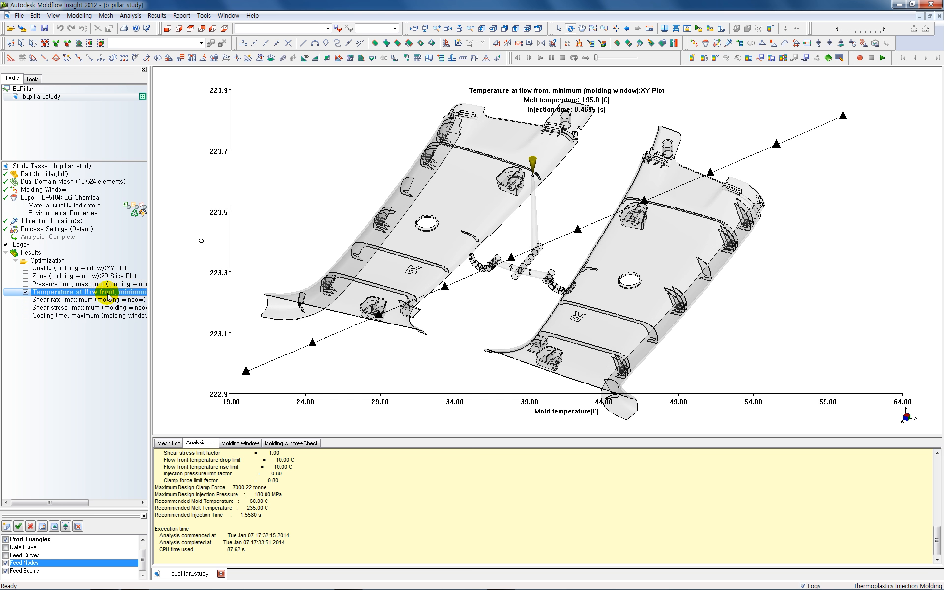
{"action": "right_click", "coordinate": [109, 294]}
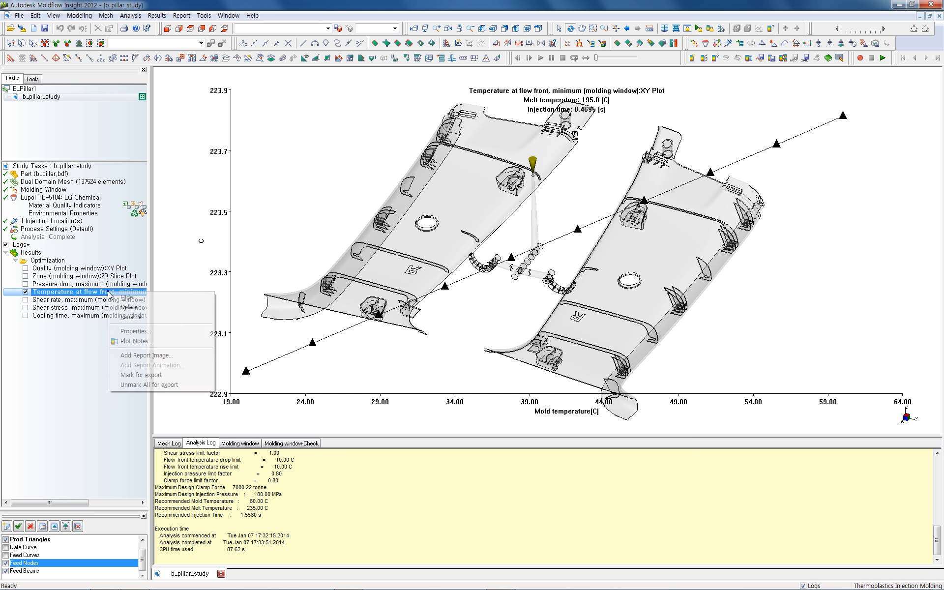
{"action": "left_click", "coordinate": [142, 333]}
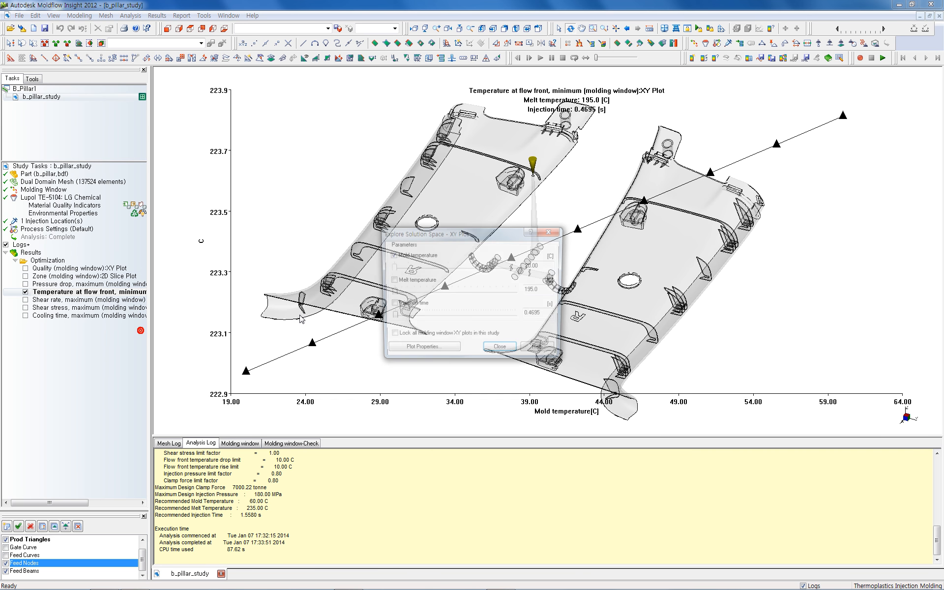
{"action": "left_click", "coordinate": [391, 305]}
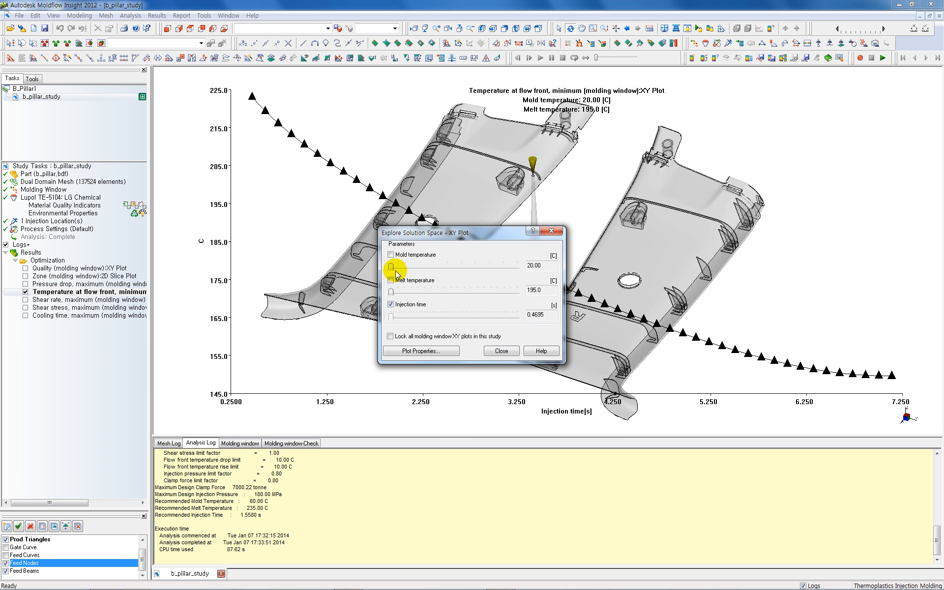
{"action": "left_click_drag", "start_coordinate": [391, 267], "coordinate": [447, 268]}
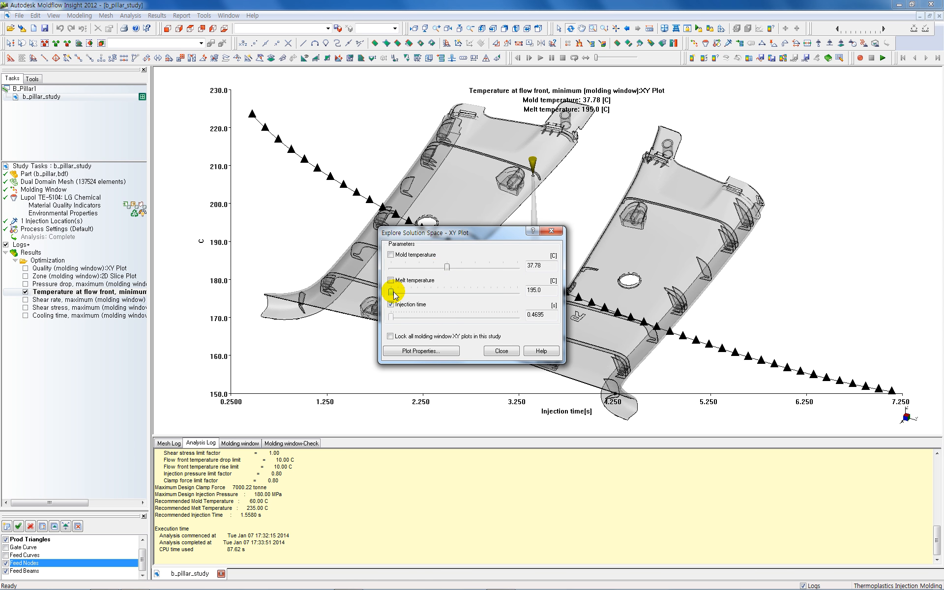
{"action": "left_click_drag", "start_coordinate": [398, 293], "coordinate": [458, 293]}
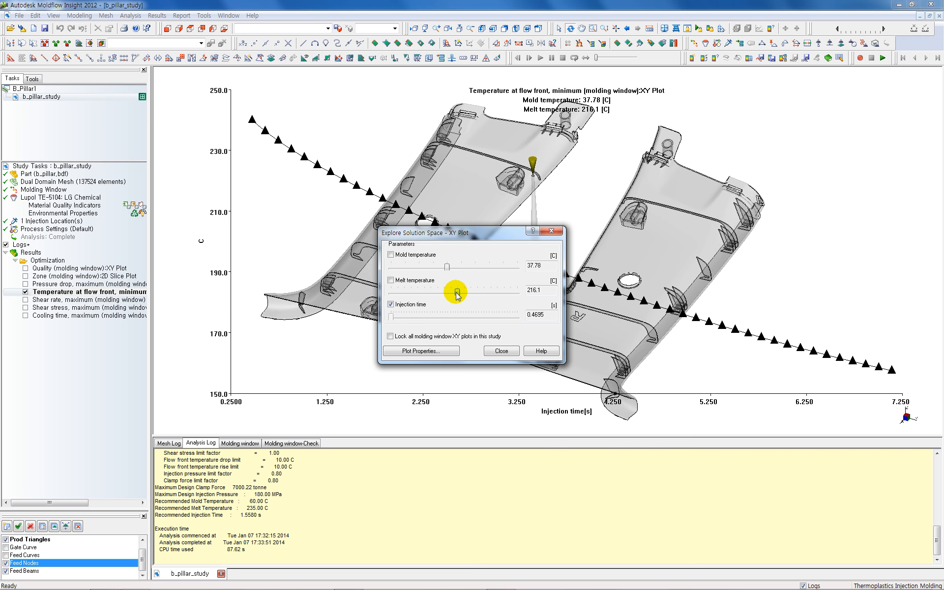
{"action": "left_click", "coordinate": [503, 351]}
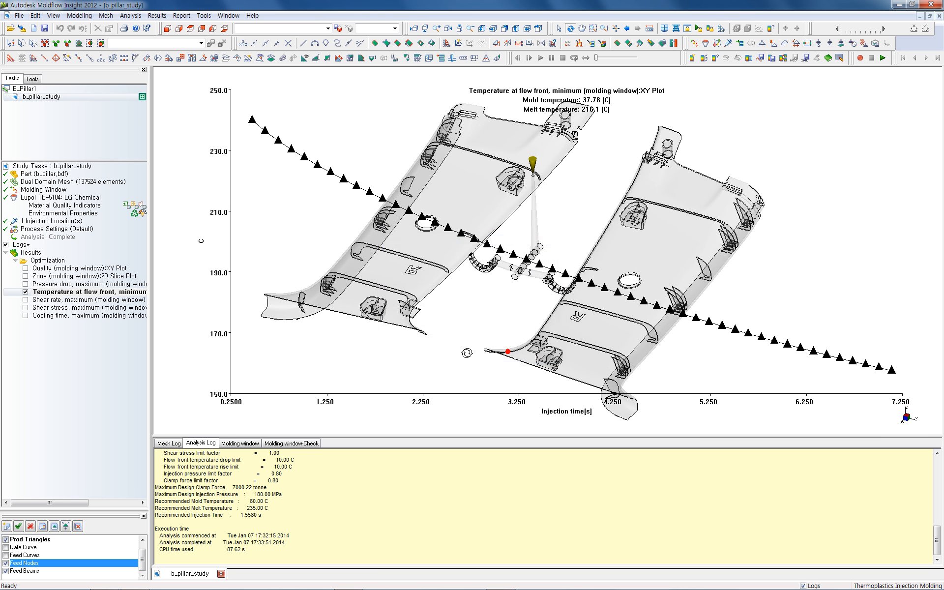
Query points along the flow front temperature curve, ending with the one at about 1.7 s injection time
{"action": "left_click", "coordinate": [715, 57]}
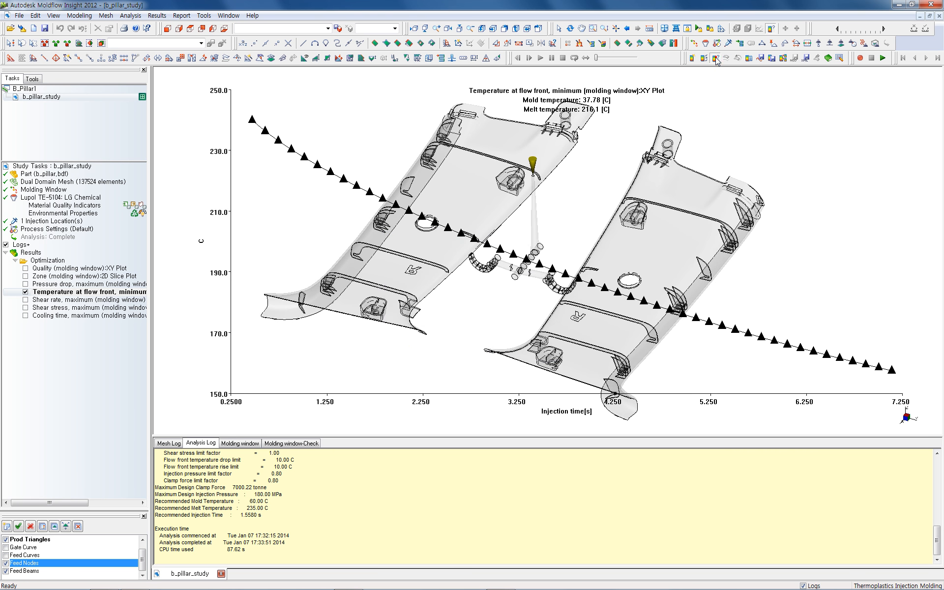
{"action": "left_click", "coordinate": [356, 185]}
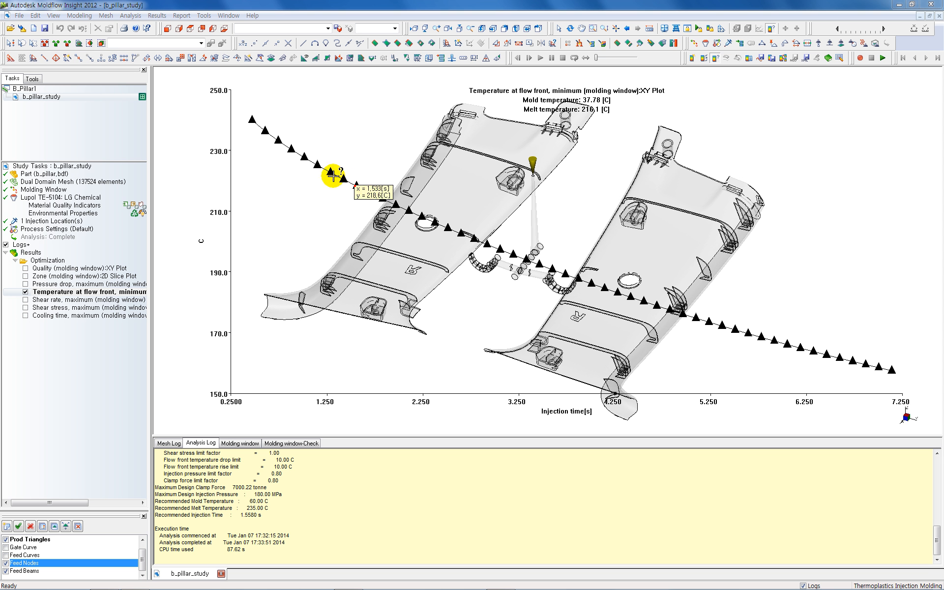
{"action": "left_click", "coordinate": [318, 165]}
{"action": "left_click", "coordinate": [370, 192]}
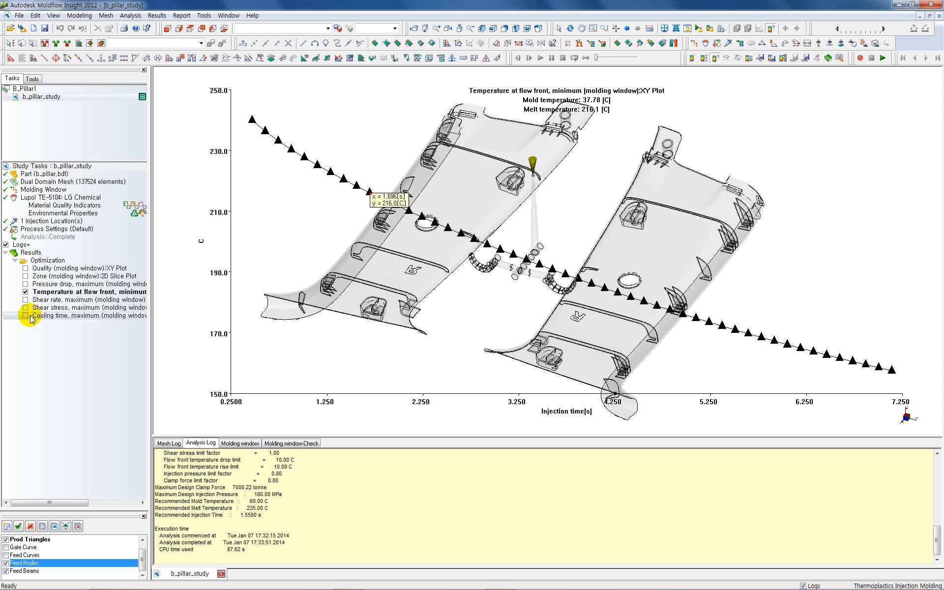
Plot maximum shear rate against injection time, with mold temperature at 37.78 °C and melt temperature at 216.1 °C
{"action": "left_click", "coordinate": [25, 299]}
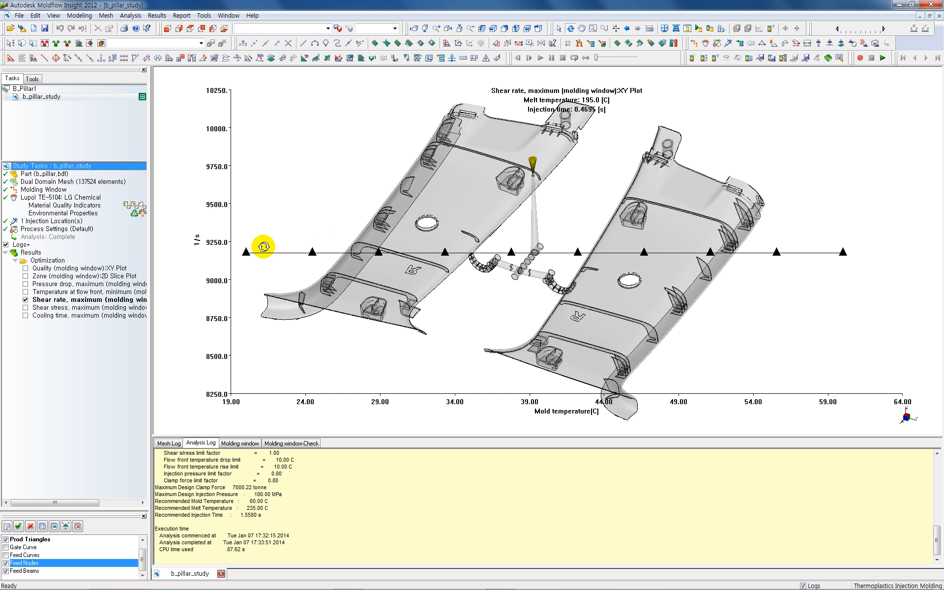
{"action": "left_click", "coordinate": [49, 301]}
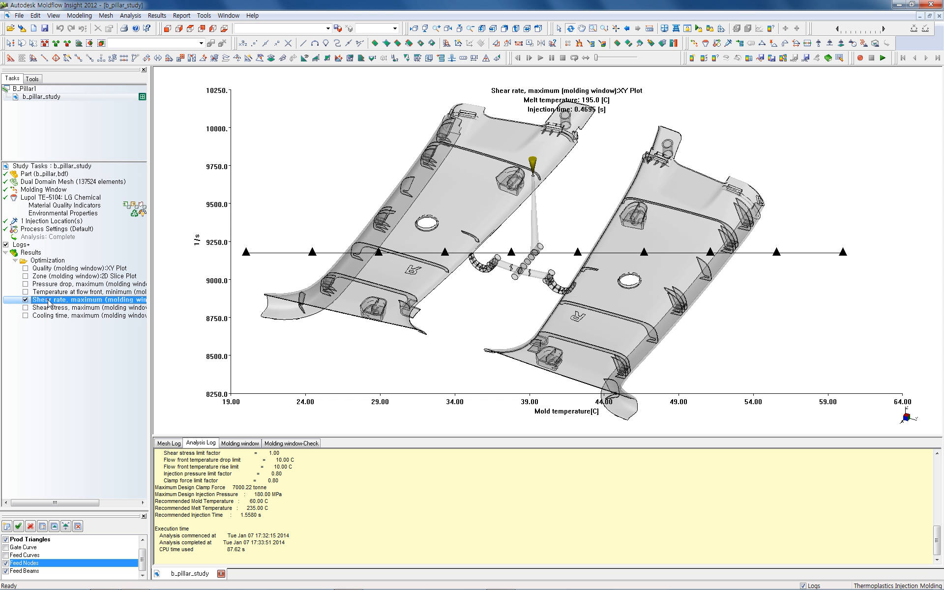
{"action": "right_click", "coordinate": [49, 301]}
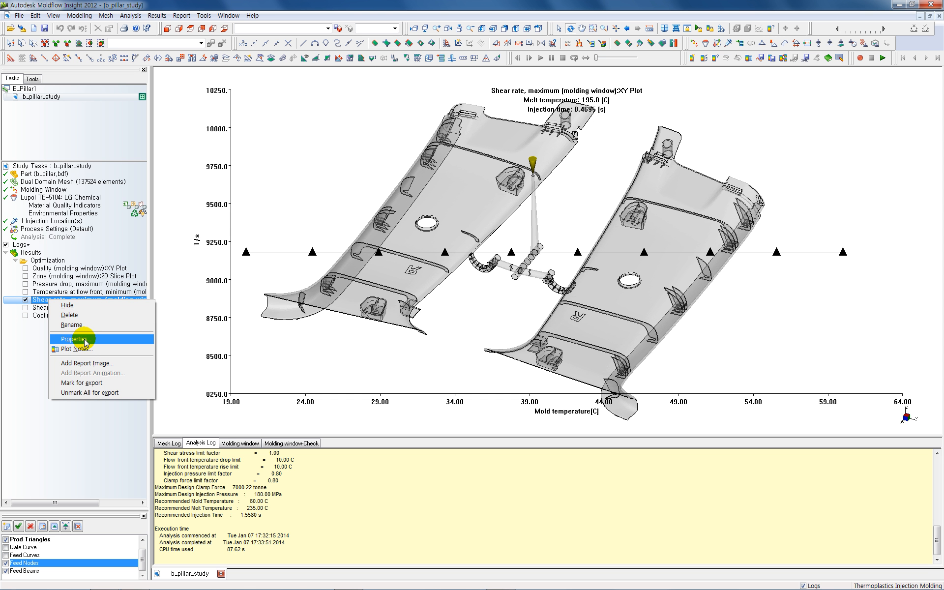
{"action": "left_click", "coordinate": [79, 339]}
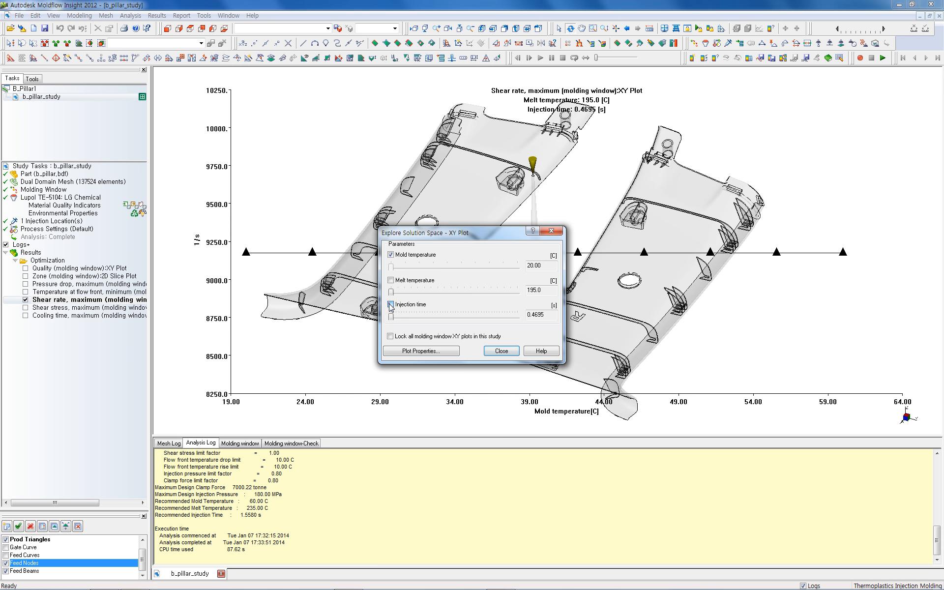
{"action": "left_click", "coordinate": [391, 305]}
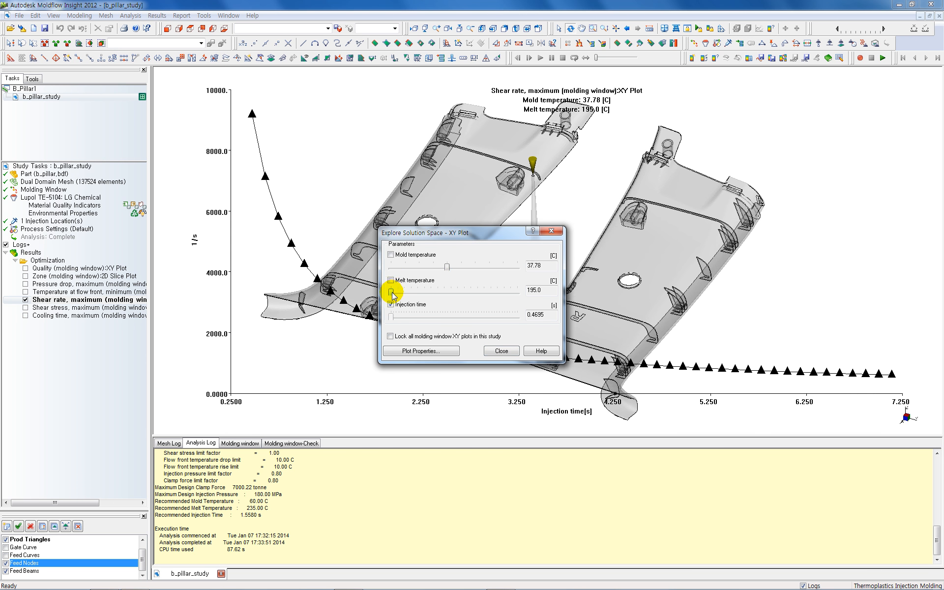
{"action": "left_click_drag", "start_coordinate": [403, 294], "coordinate": [448, 295]}
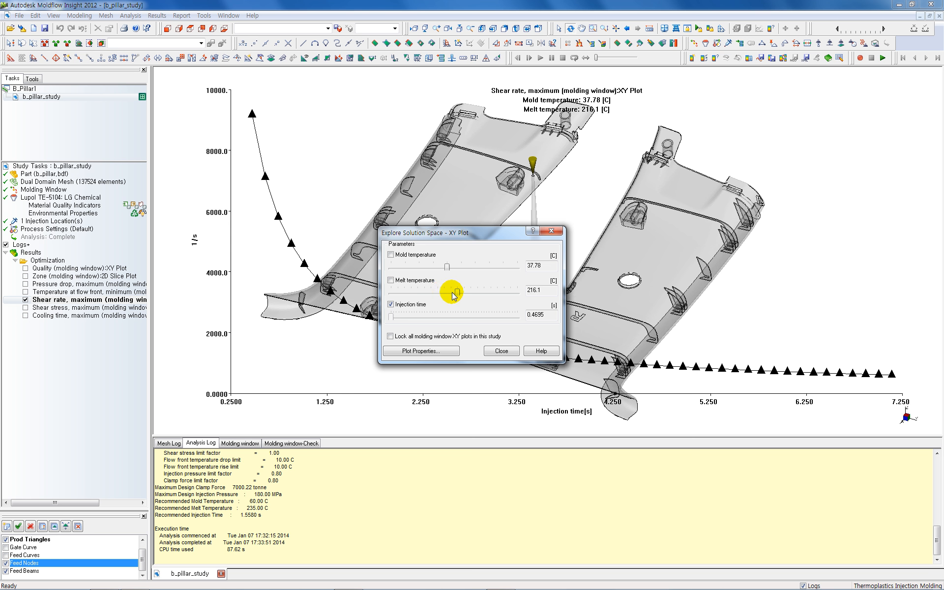
{"action": "left_click", "coordinate": [501, 350]}
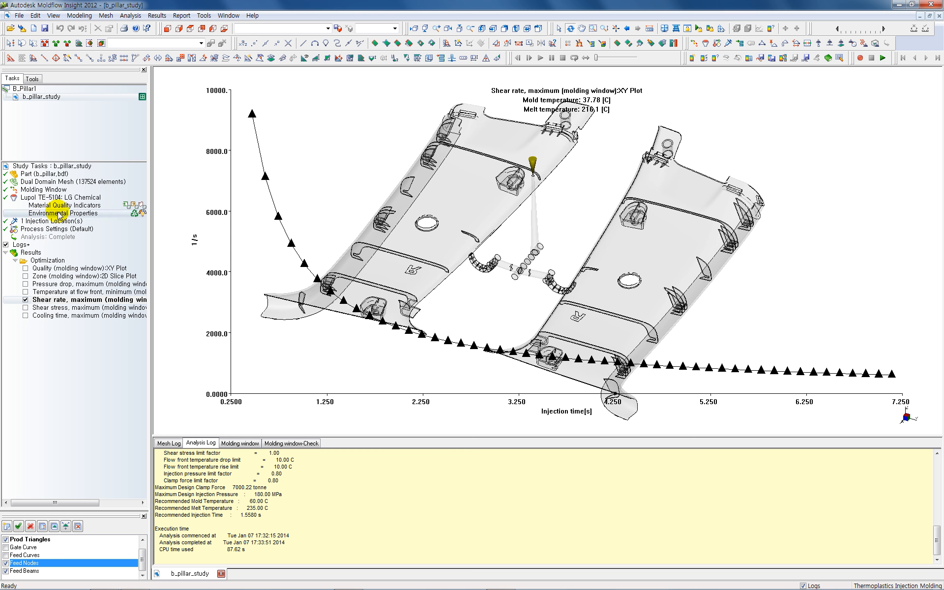
Check the maximum shear stress and shear rate limits in the Lupol TE-5104 material's recommended processing data, and close the material dialogs
{"action": "left_click", "coordinate": [65, 198]}
{"action": "double_click", "coordinate": [66, 198]}
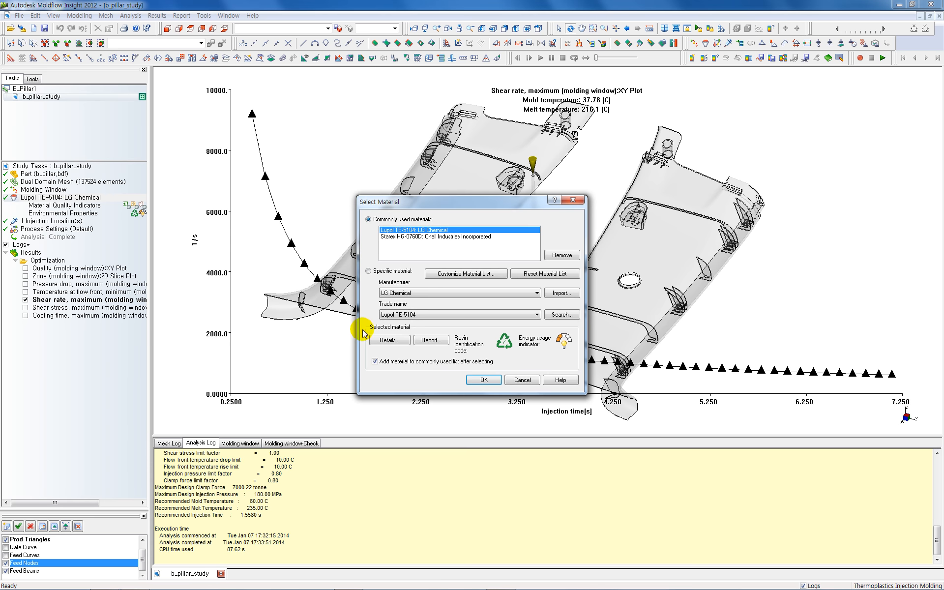
{"action": "left_click", "coordinate": [387, 339]}
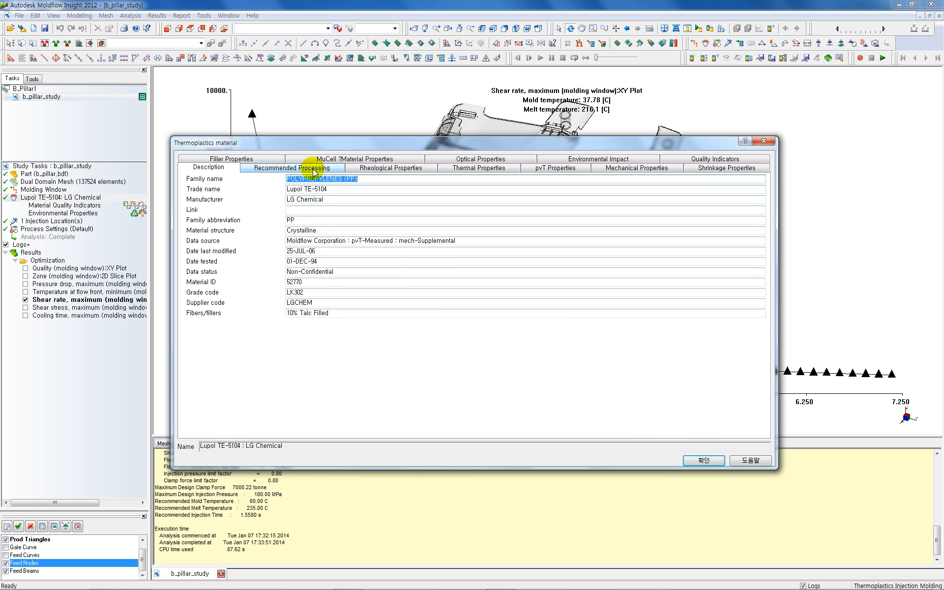
{"action": "left_click", "coordinate": [300, 167]}
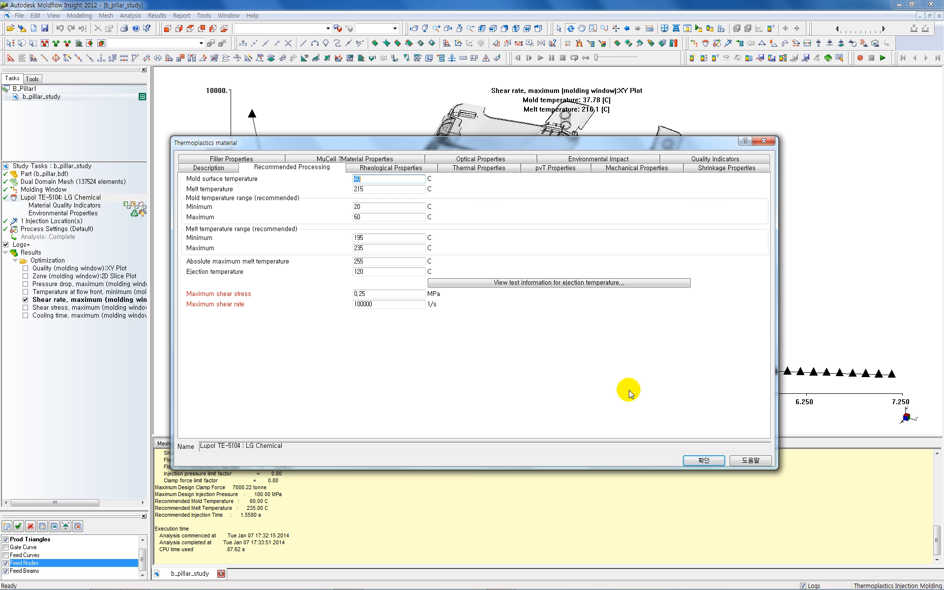
{"action": "left_click", "coordinate": [706, 462]}
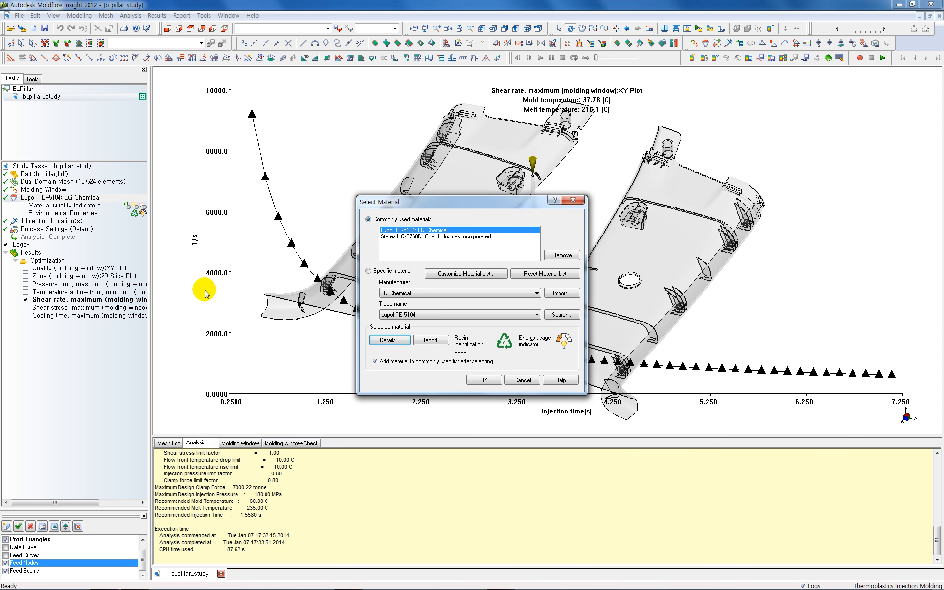
{"action": "left_click", "coordinate": [495, 381]}
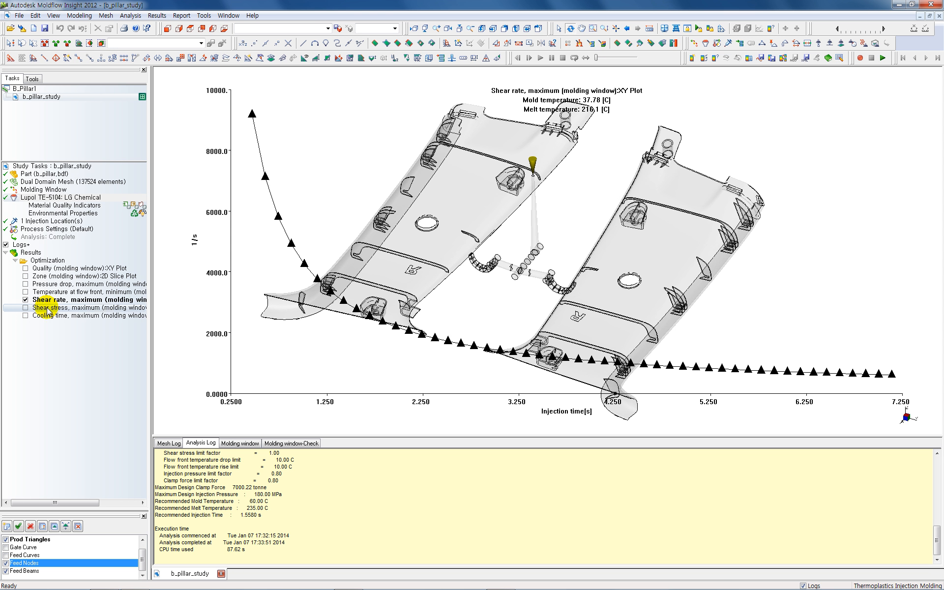
Plot maximum shear stress against injection time, with mold temperature at 37.78 °C and melt temperature at 216.1 °C
{"action": "left_click", "coordinate": [25, 307]}
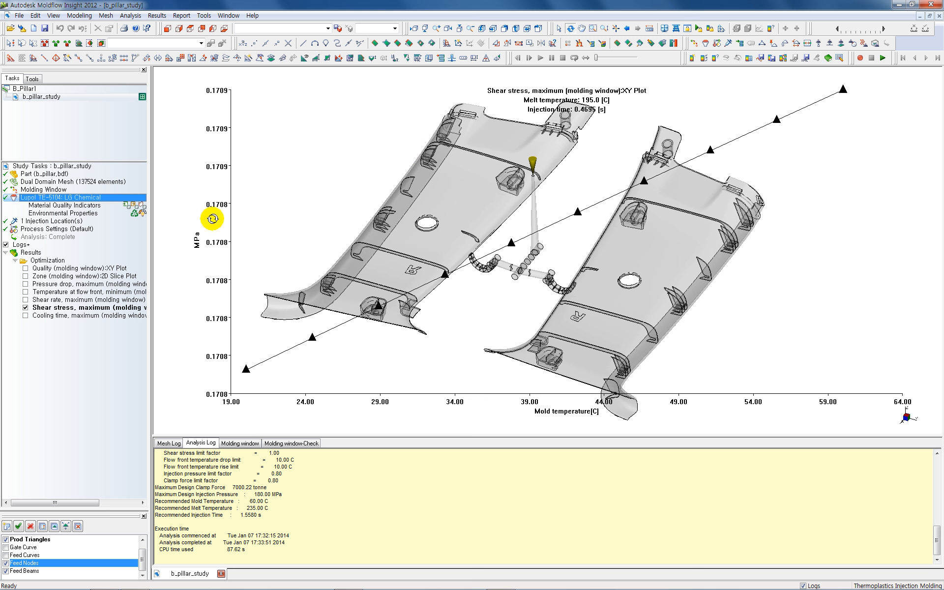
{"action": "right_click", "coordinate": [86, 308]}
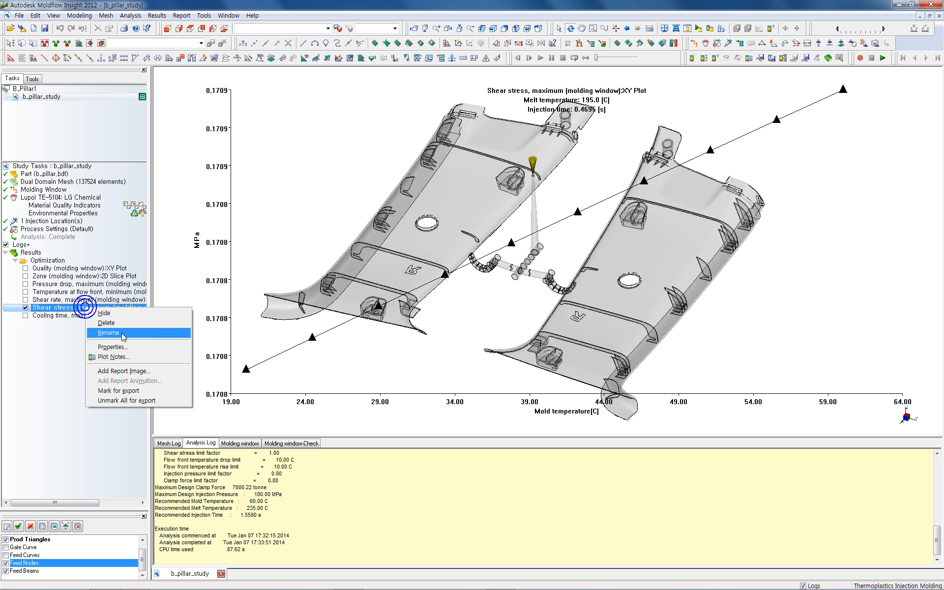
{"action": "left_click", "coordinate": [127, 346]}
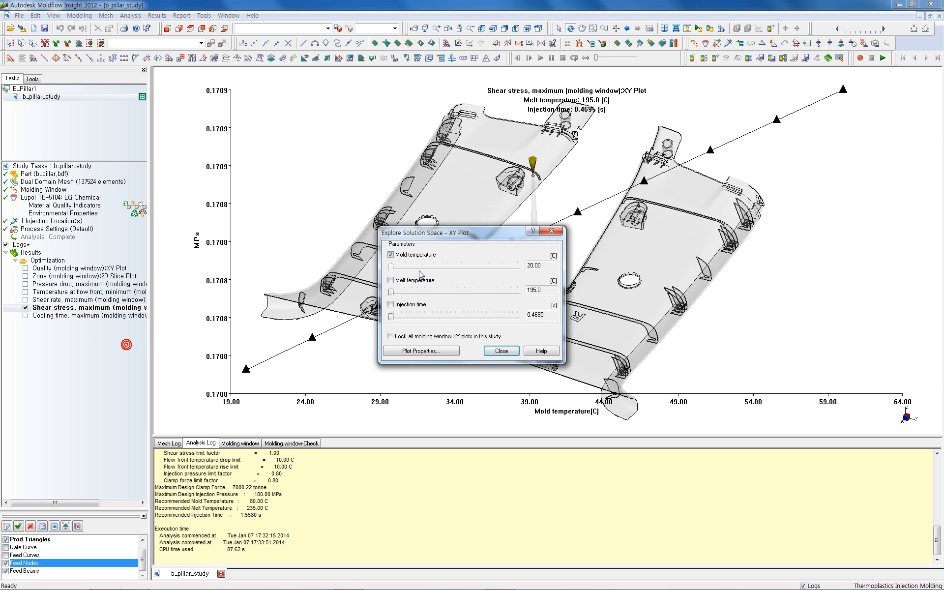
{"action": "left_click", "coordinate": [391, 305]}
{"action": "left_click_drag", "start_coordinate": [394, 269], "coordinate": [404, 270]}
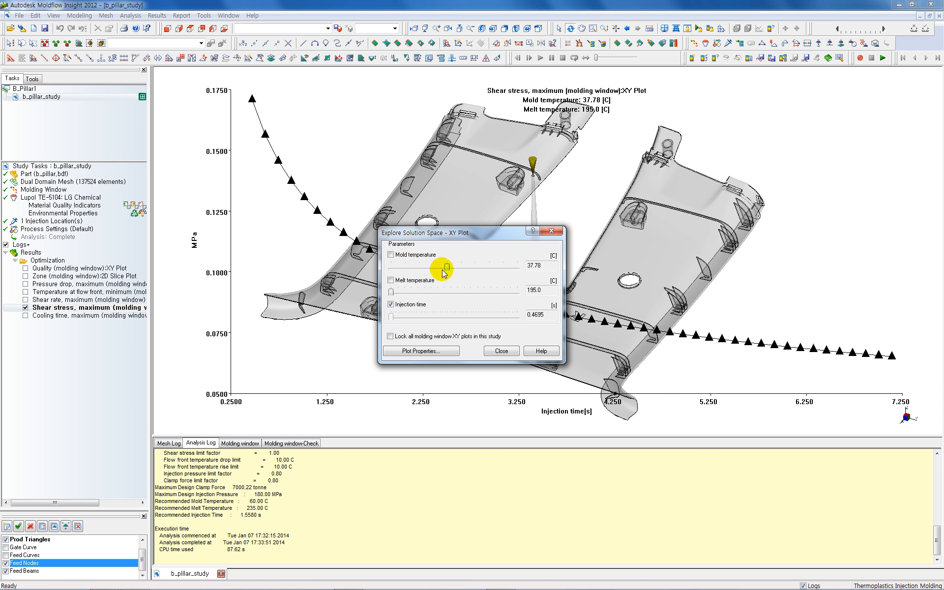
{"action": "left_click_drag", "start_coordinate": [392, 294], "coordinate": [458, 296]}
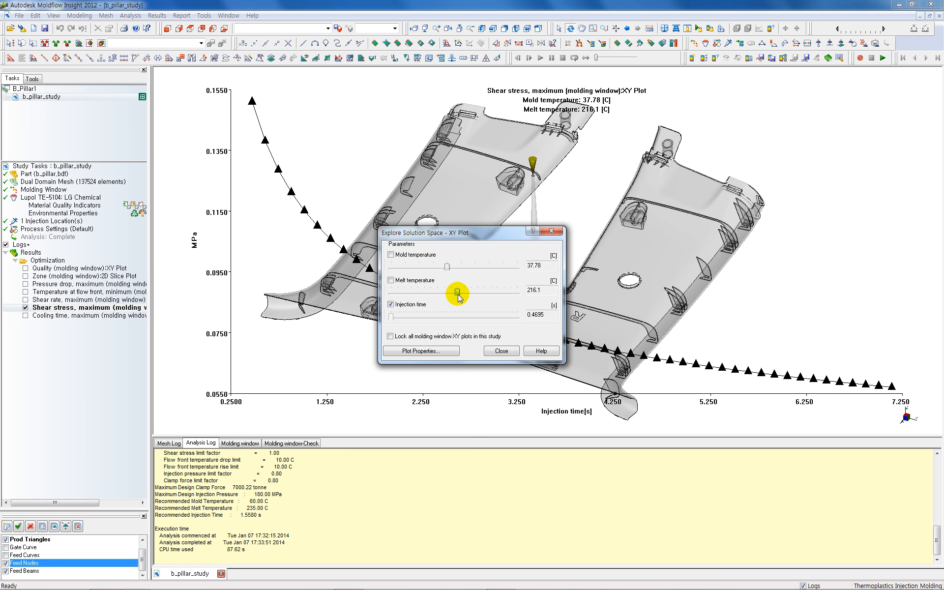
{"action": "left_click", "coordinate": [501, 351]}
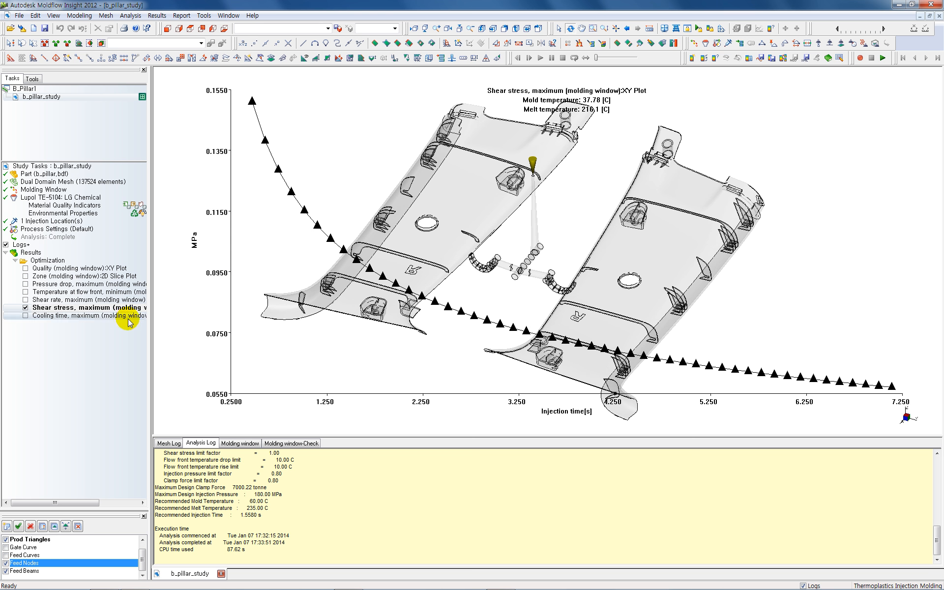
Plot maximum cooling time against injection time, with mold temperature at 37.78 °C and melt temperature at 216.1 °C
{"action": "left_click", "coordinate": [25, 316]}
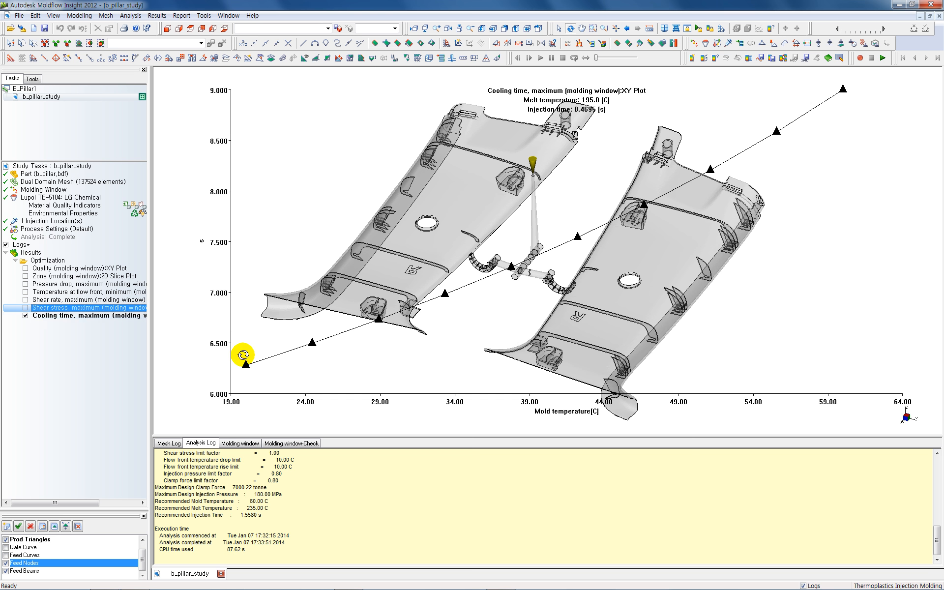
{"action": "left_click", "coordinate": [73, 317]}
{"action": "right_click", "coordinate": [79, 320]}
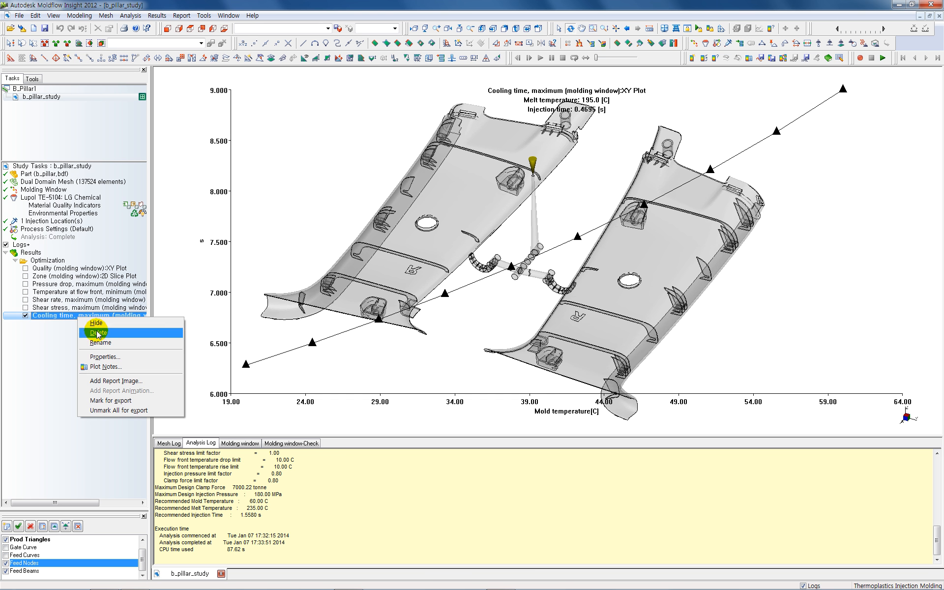
{"action": "left_click", "coordinate": [104, 355]}
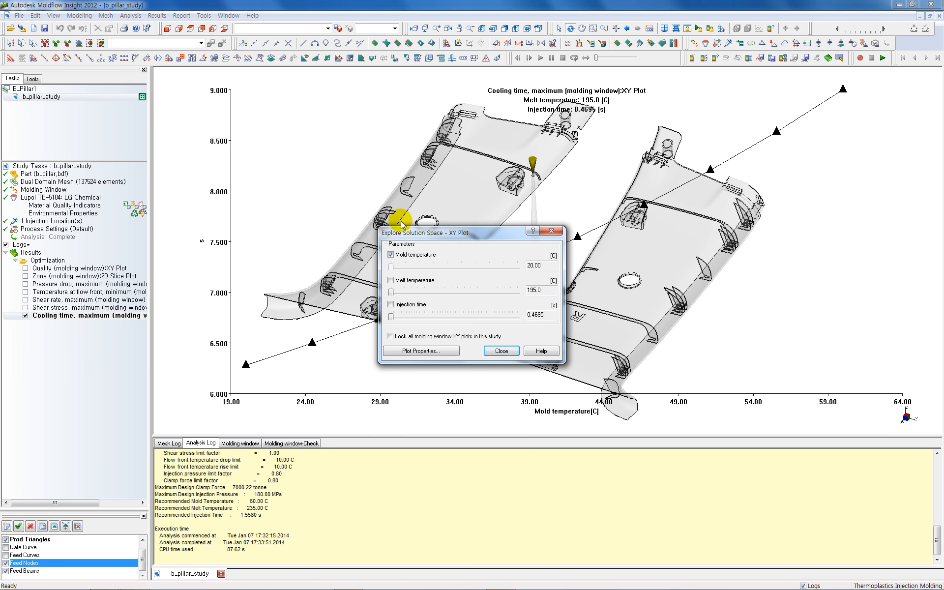
{"action": "left_click", "coordinate": [391, 305]}
{"action": "left_click_drag", "start_coordinate": [391, 267], "coordinate": [435, 268]}
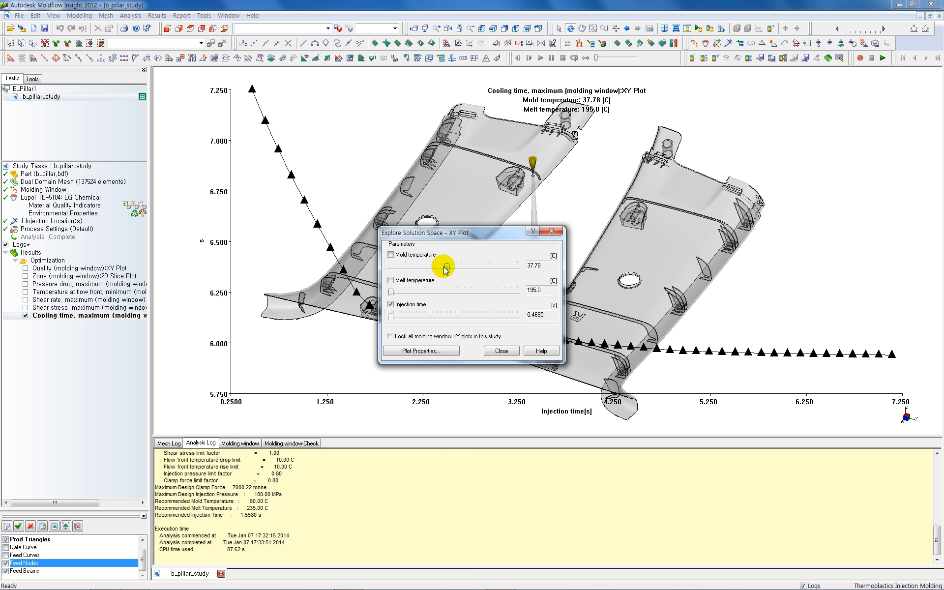
{"action": "left_click_drag", "start_coordinate": [391, 292], "coordinate": [457, 293]}
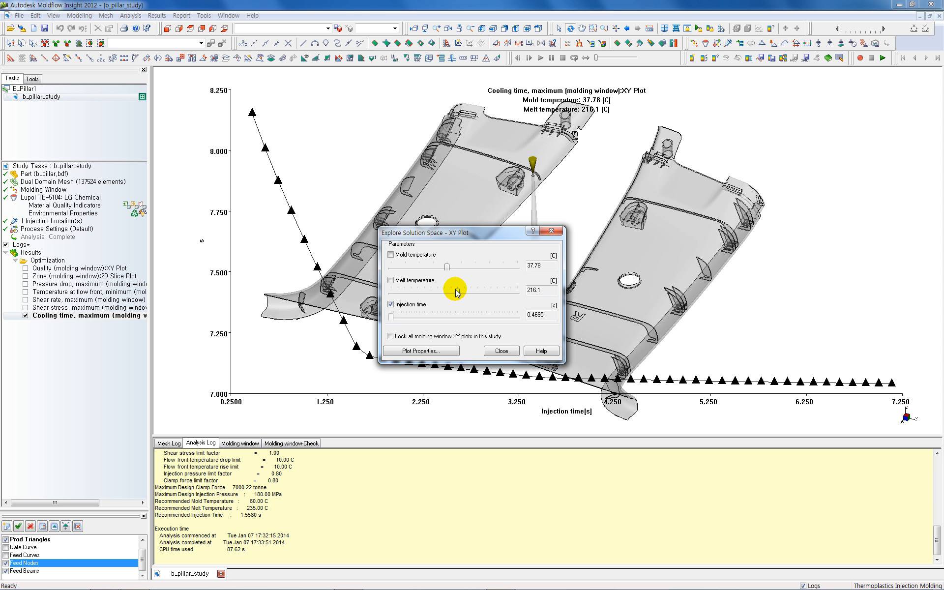
{"action": "left_click", "coordinate": [502, 352]}
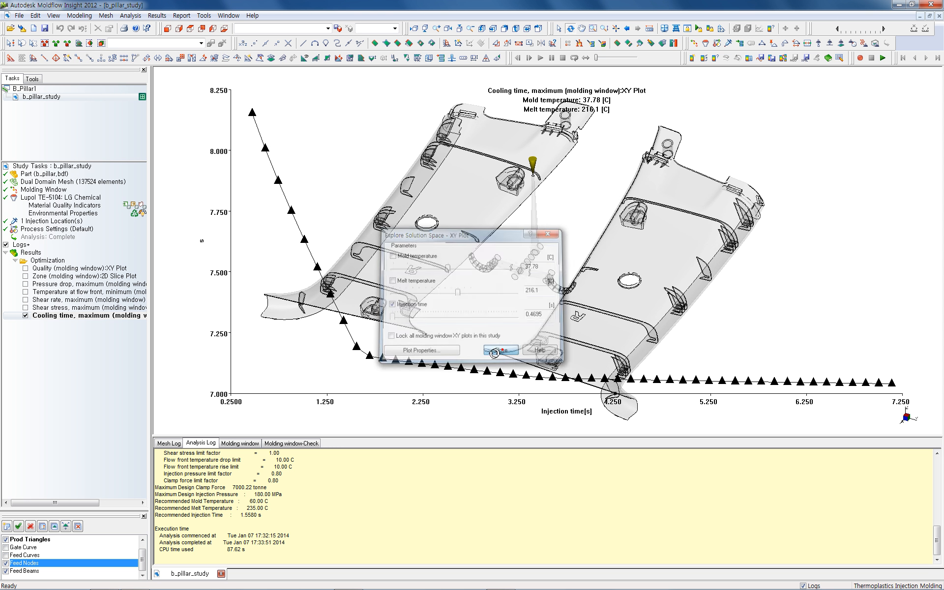
Query the maximum cooling time on the curve at injection times of about 1.7 s and 2.24 s, and compare them
{"action": "left_click", "coordinate": [714, 58]}
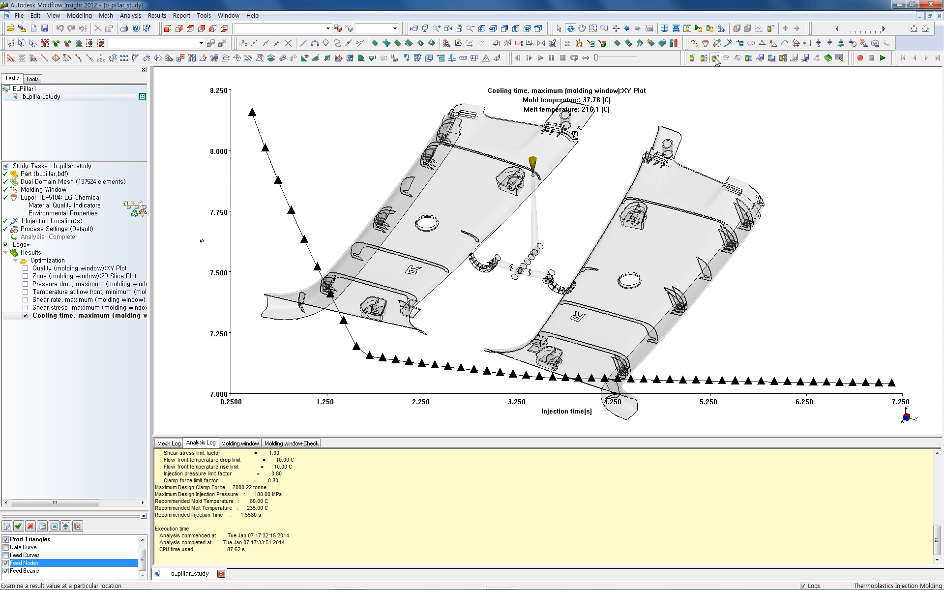
{"action": "left_click", "coordinate": [369, 357]}
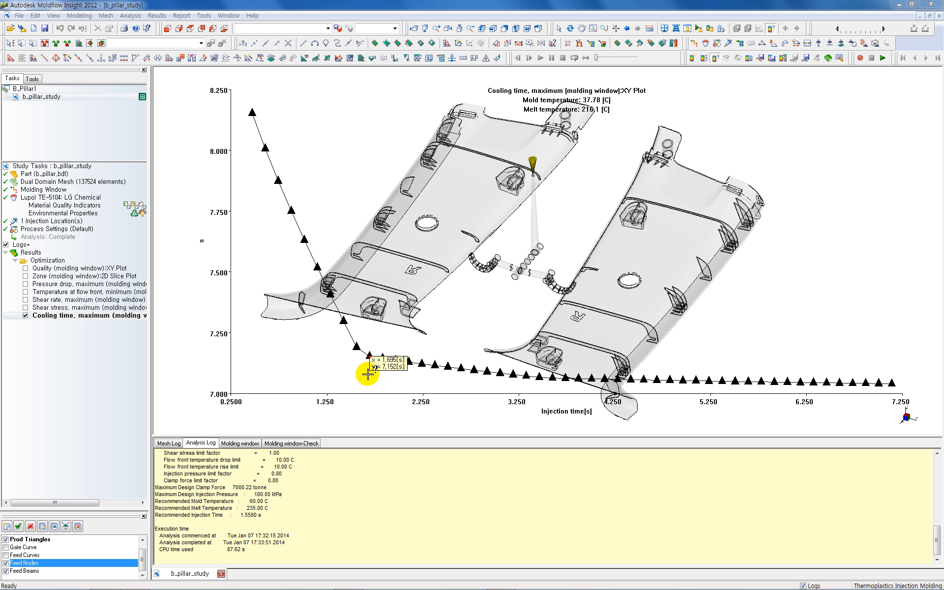
{"action": "left_click", "coordinate": [421, 364]}
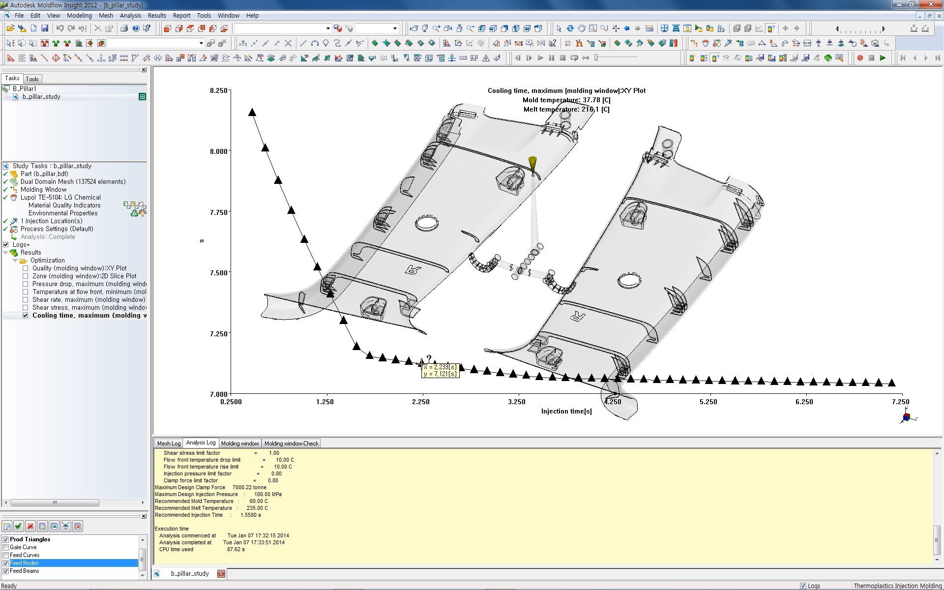
{"action": "left_click", "coordinate": [369, 356]}
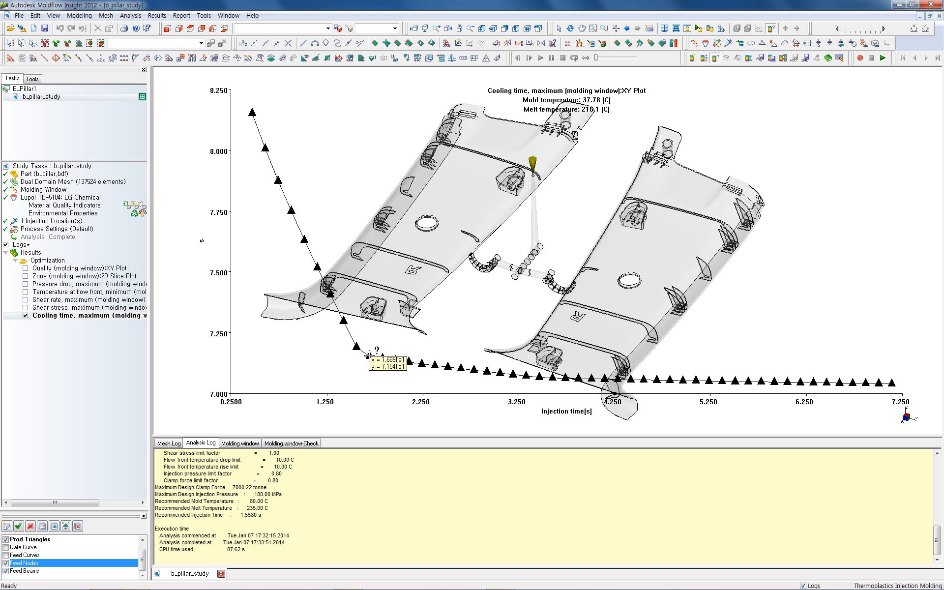
{"action": "left_click", "coordinate": [421, 364]}
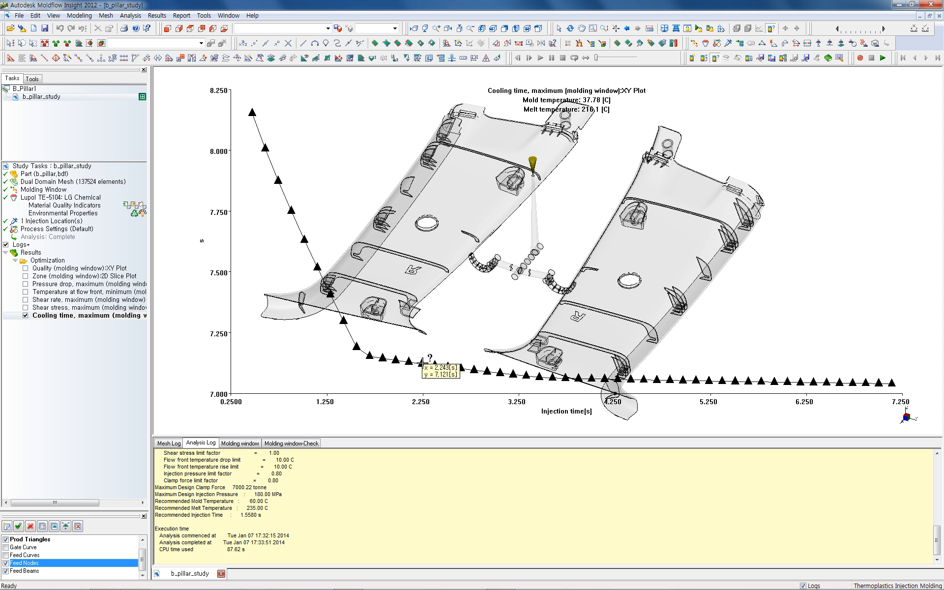
{"action": "left_click", "coordinate": [370, 356]}
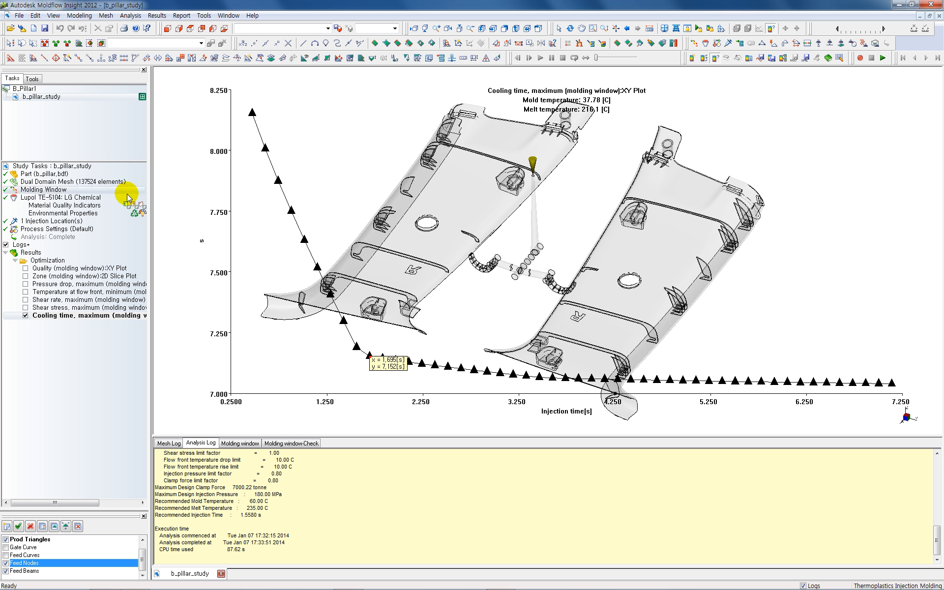
Change the analysis sequence from Molding Window to Fill + Pack, creating a copy of the study to keep the existing results
{"action": "left_click", "coordinate": [45, 190]}
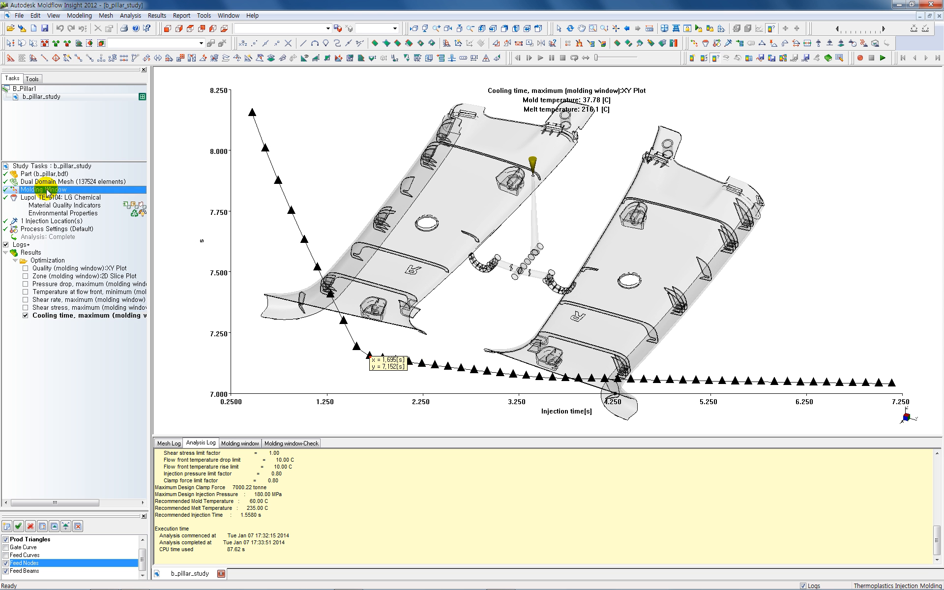
{"action": "right_click", "coordinate": [46, 192]}
{"action": "left_click", "coordinate": [71, 196]}
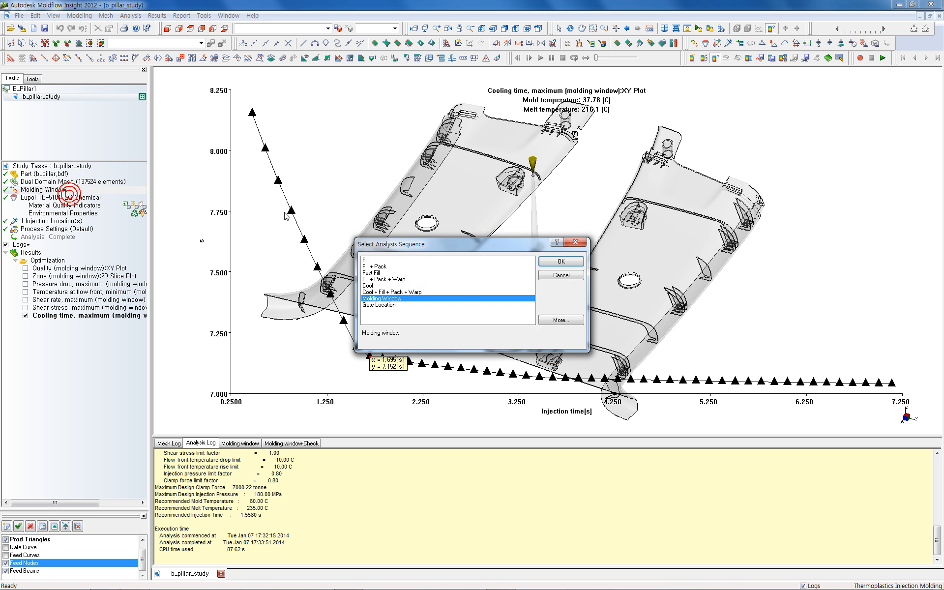
{"action": "left_click", "coordinate": [378, 267]}
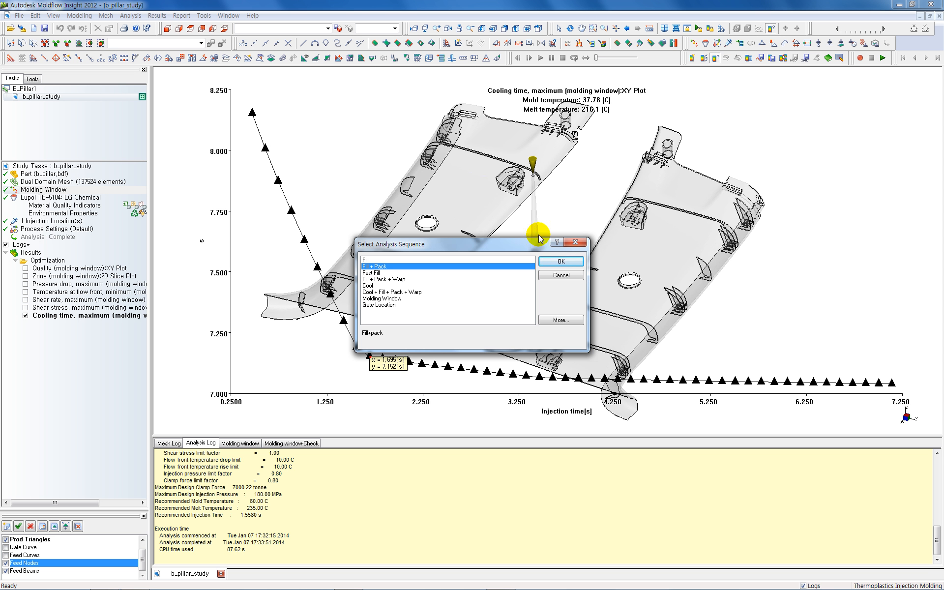
{"action": "left_click", "coordinate": [558, 266]}
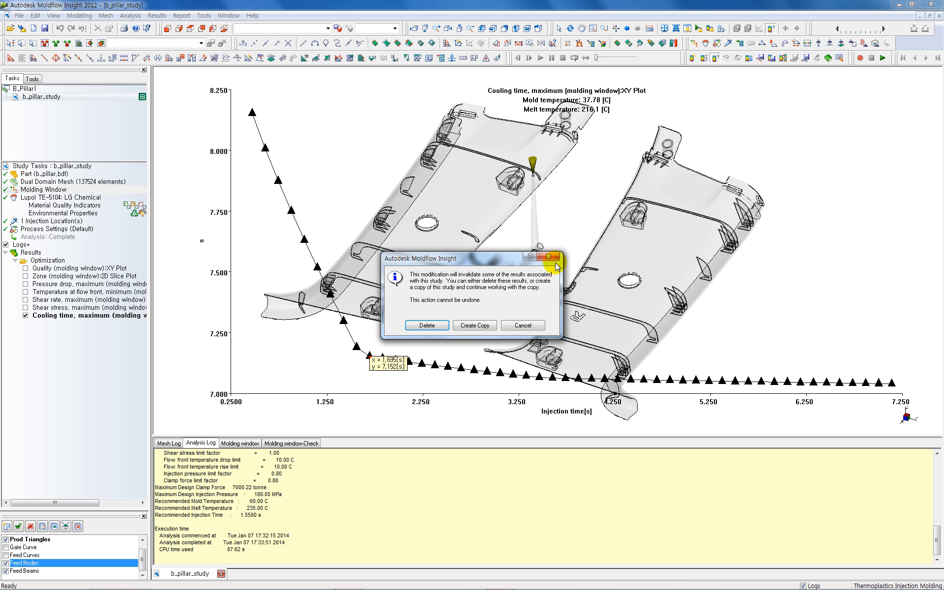
{"action": "left_click", "coordinate": [476, 326]}
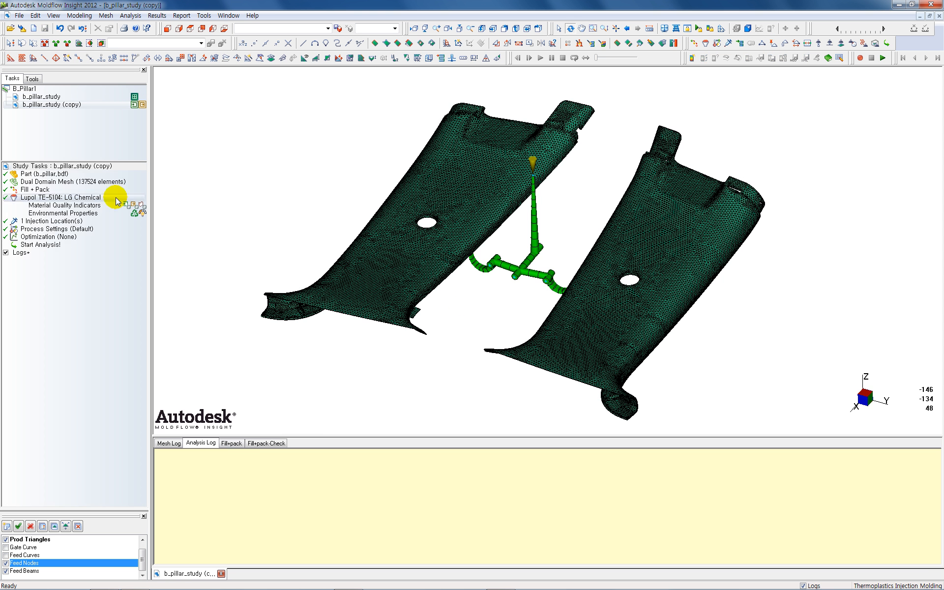
Open the copied study's process settings and set the mold surface temperature to 40 °C, keeping the melt temperature at 215 °C
{"action": "left_click", "coordinate": [50, 182]}
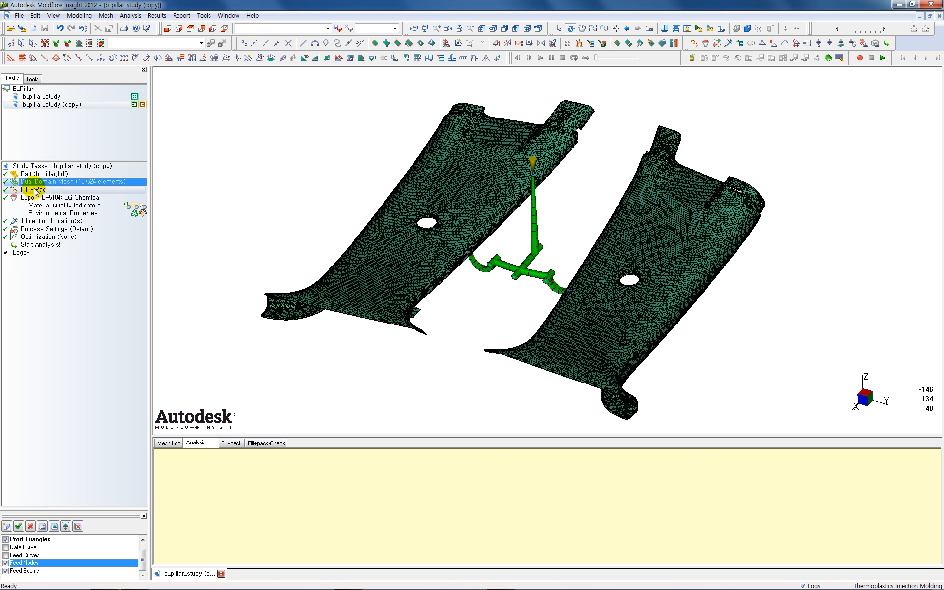
{"action": "double_click", "coordinate": [48, 229]}
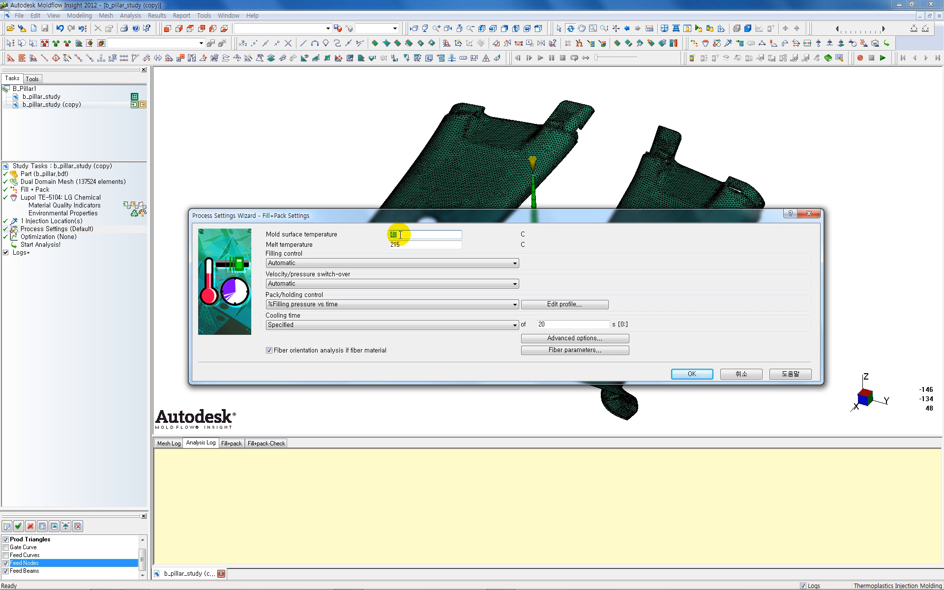
{"action": "left_click", "coordinate": [400, 235]}
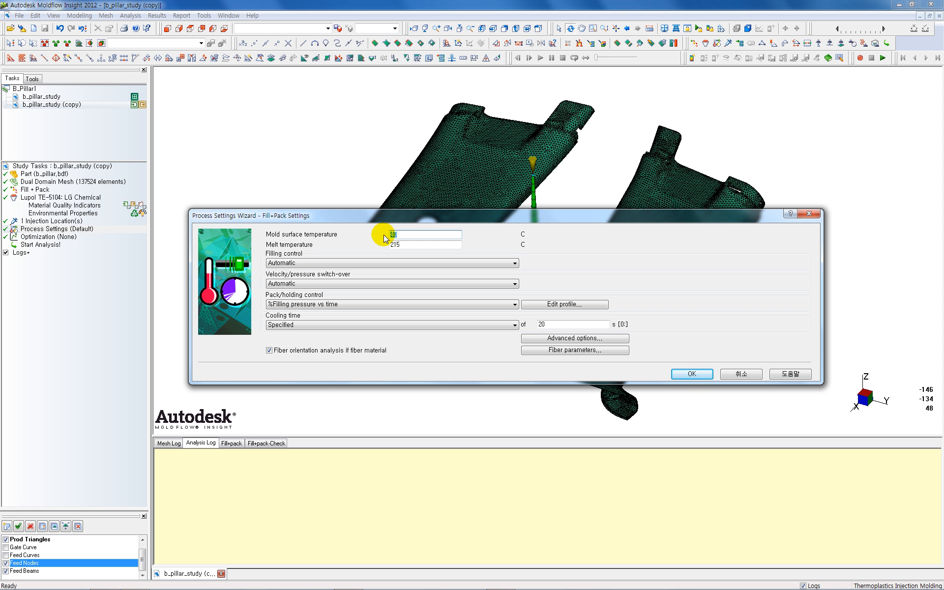
{"action": "type", "text": "38"}
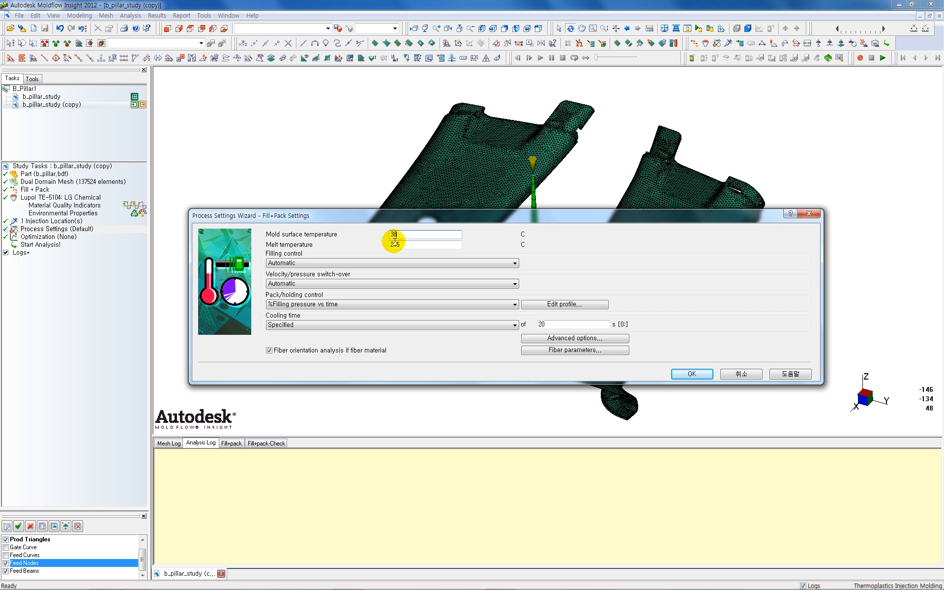
{"action": "left_click_drag", "start_coordinate": [397, 245], "coordinate": [403, 245]}
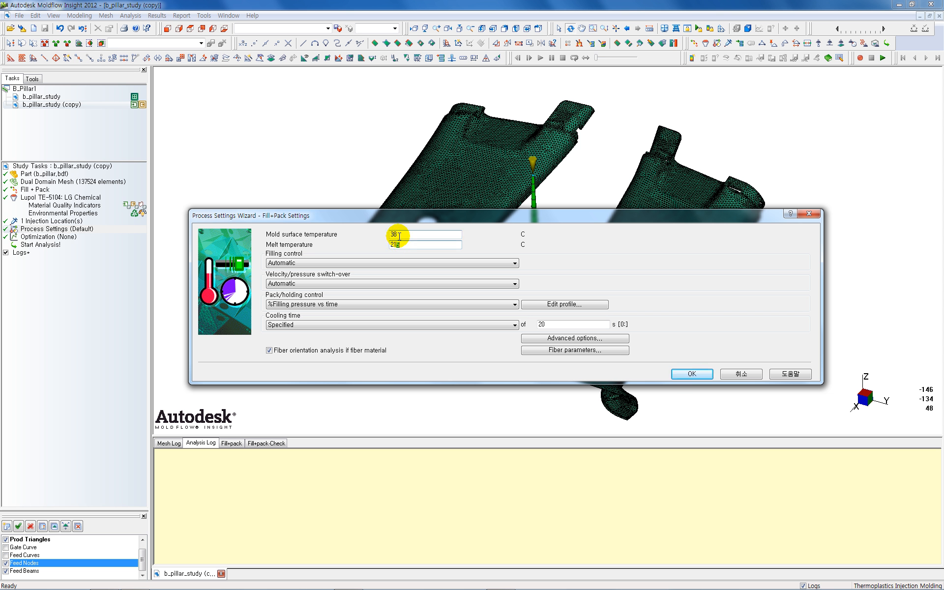
{"action": "left_click_drag", "start_coordinate": [398, 235], "coordinate": [380, 235]}
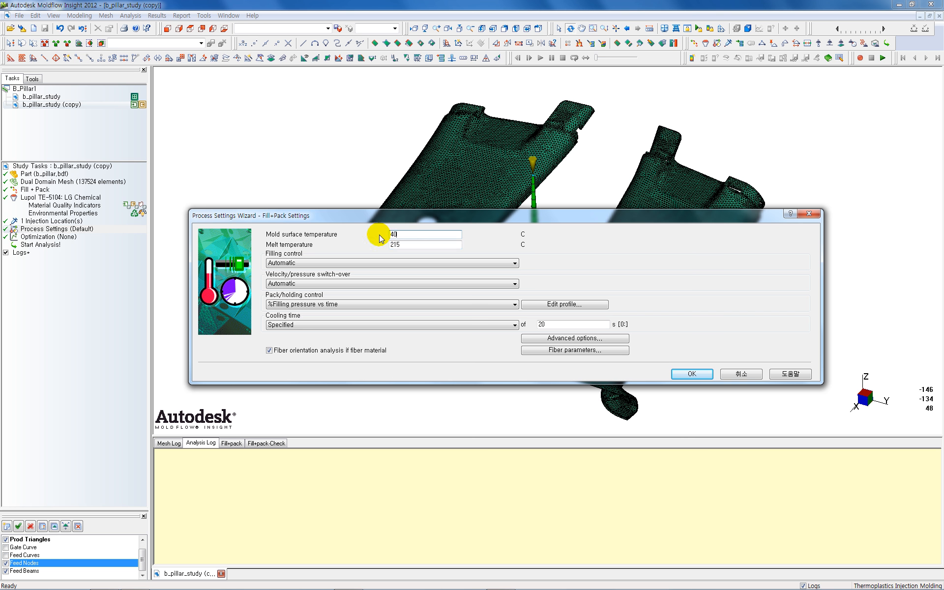
Switch the filling control to Injection time and enter 1.7 s
{"action": "left_click", "coordinate": [514, 263]}
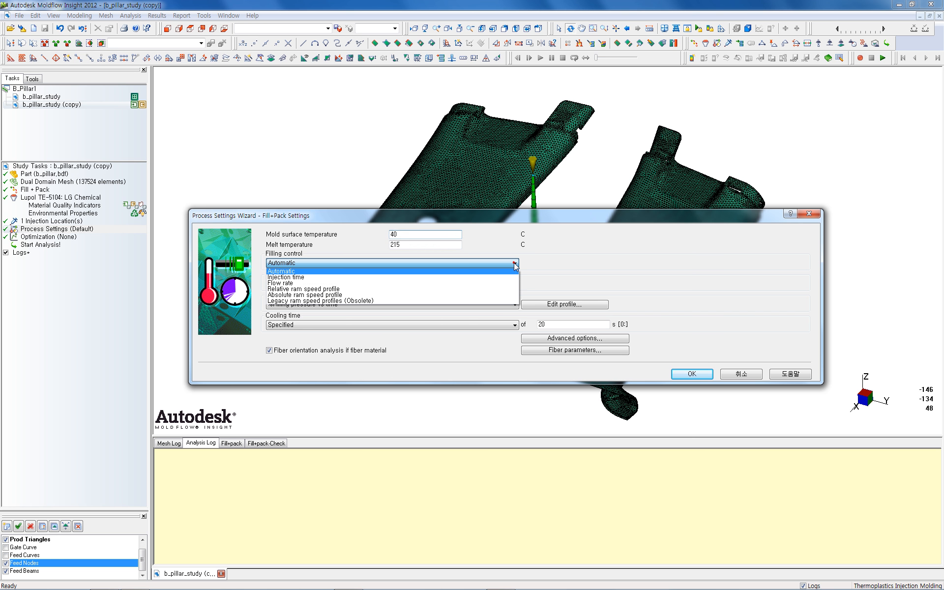
{"action": "left_click", "coordinate": [285, 277]}
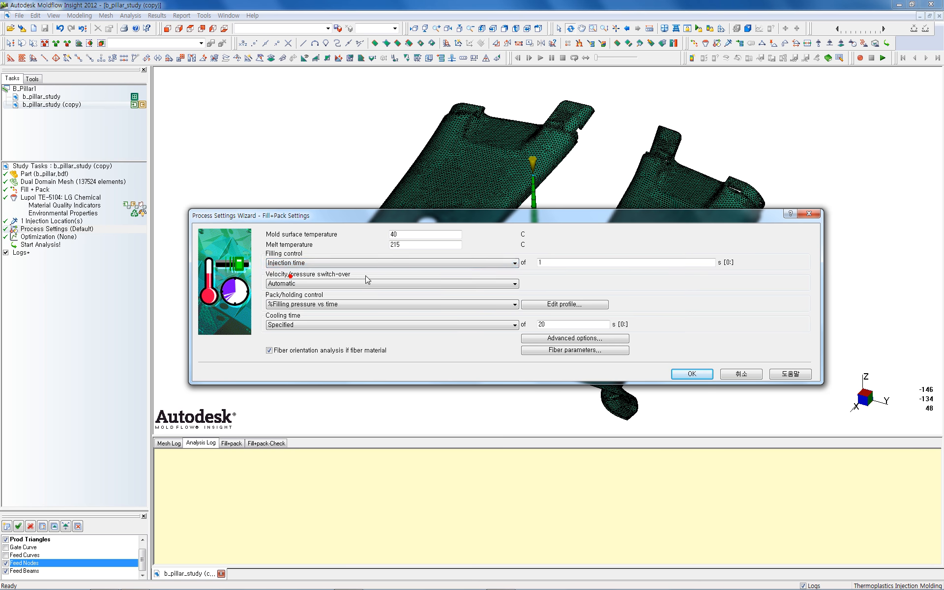
{"action": "left_click", "coordinate": [546, 263]}
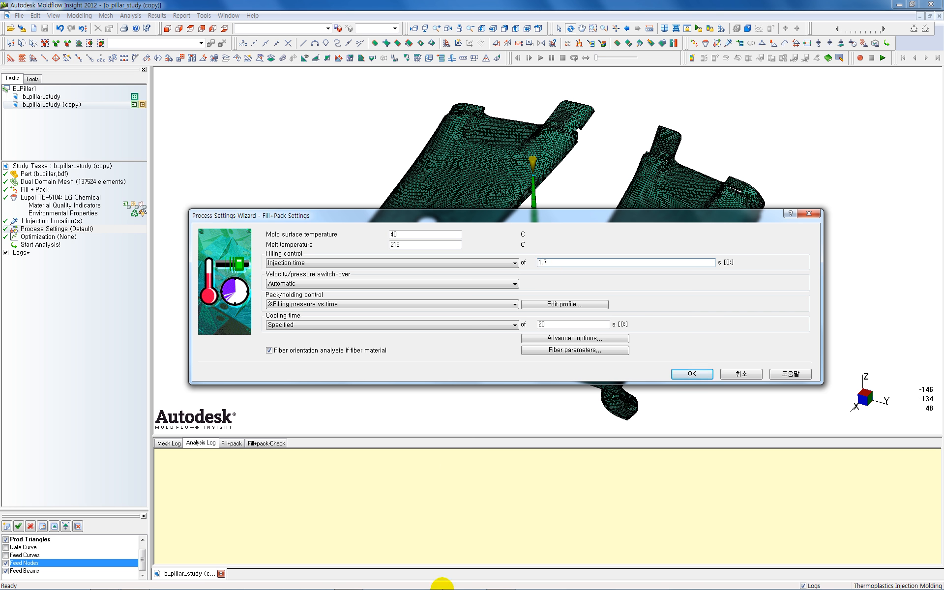
Calculate 85% of the 1.7 s injection time (1.7 × 0.85) in the Windows Calculator and close it
{"action": "mouse_move", "coordinate": [432, 584]}
{"action": "left_click", "coordinate": [387, 583]}
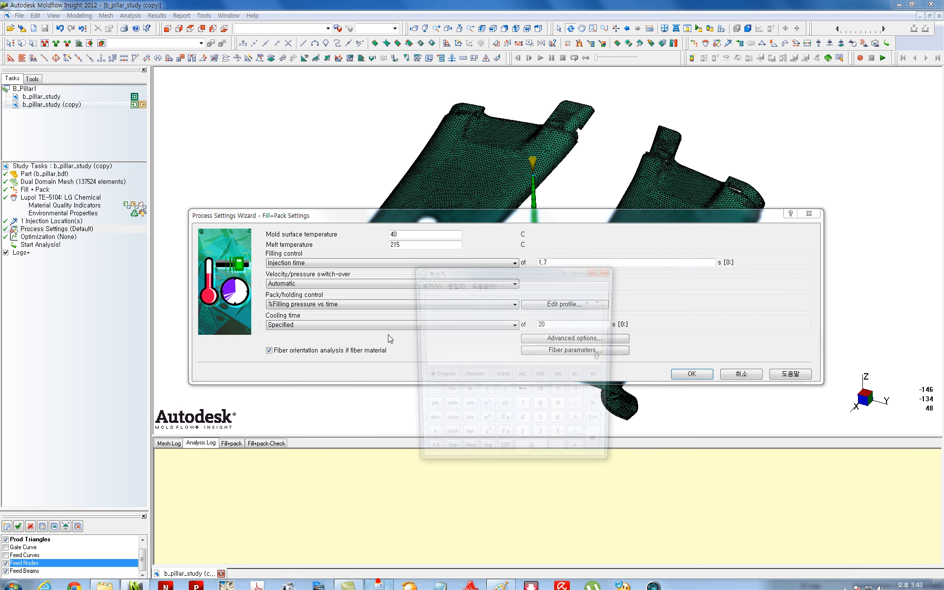
{"action": "left_click_drag", "start_coordinate": [526, 276], "coordinate": [331, 253]}
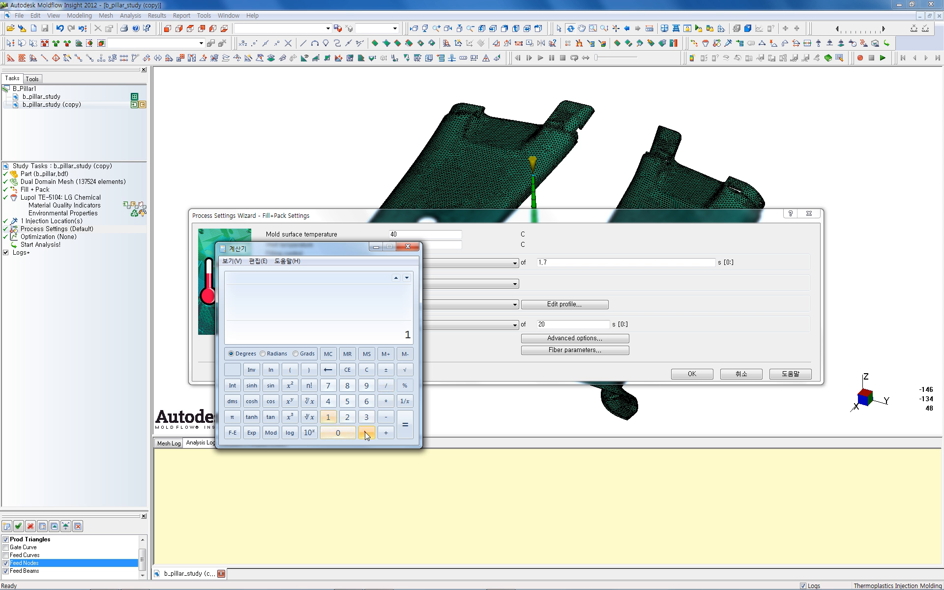
{"action": "left_click", "coordinate": [328, 386]}
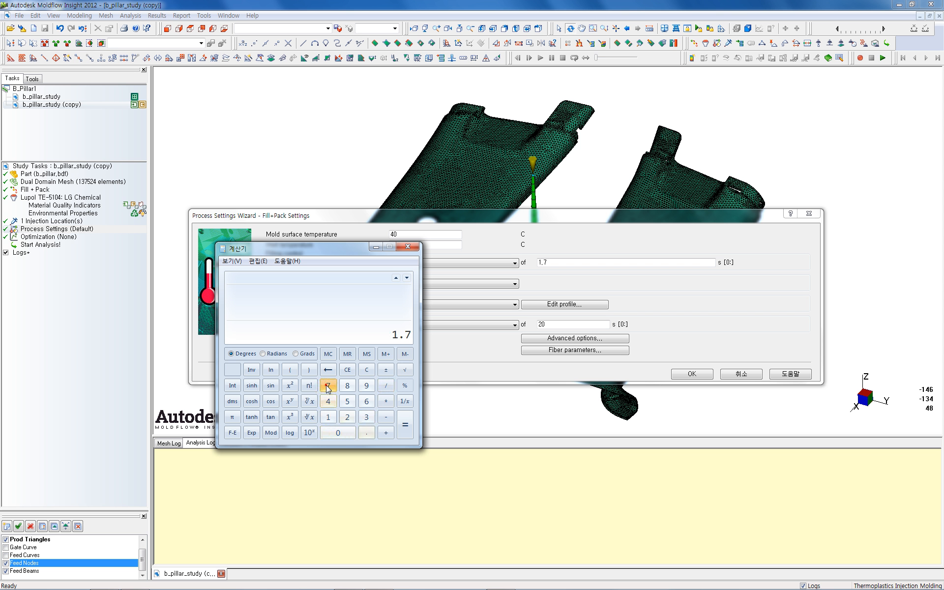
{"action": "left_click", "coordinate": [386, 401]}
{"action": "left_click", "coordinate": [338, 434]}
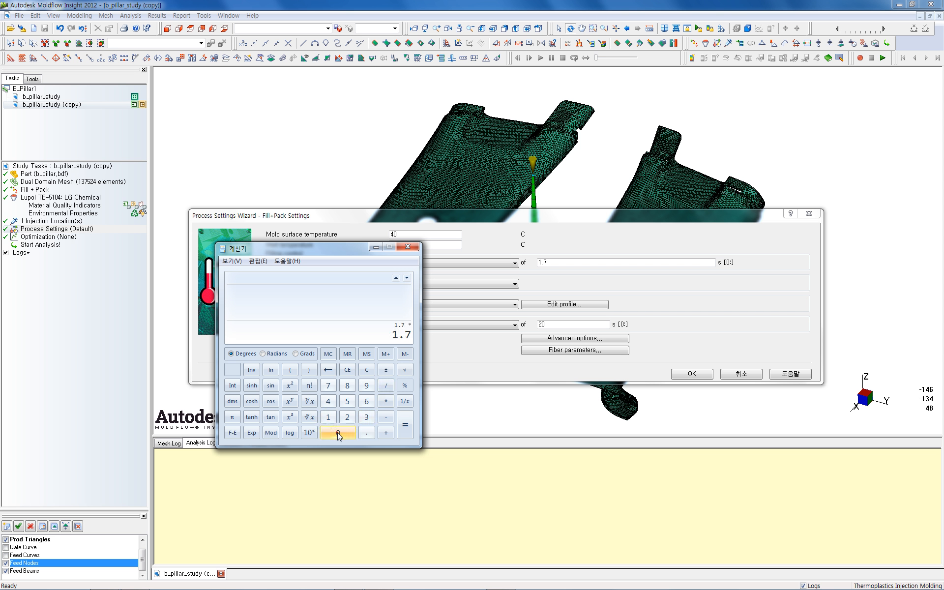
{"action": "left_click", "coordinate": [367, 434]}
{"action": "left_click", "coordinate": [347, 388]}
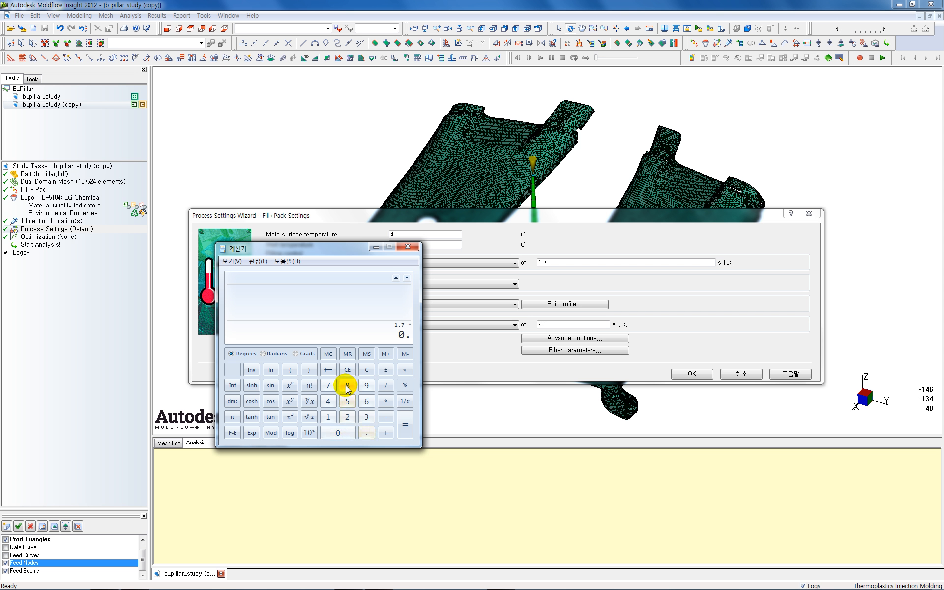
{"action": "left_click", "coordinate": [347, 401]}
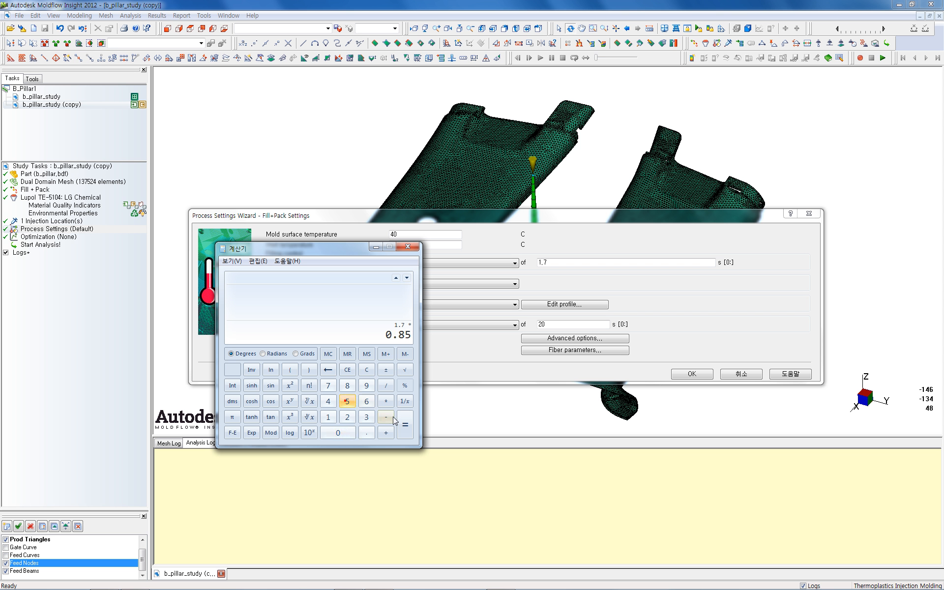
{"action": "left_click", "coordinate": [406, 426]}
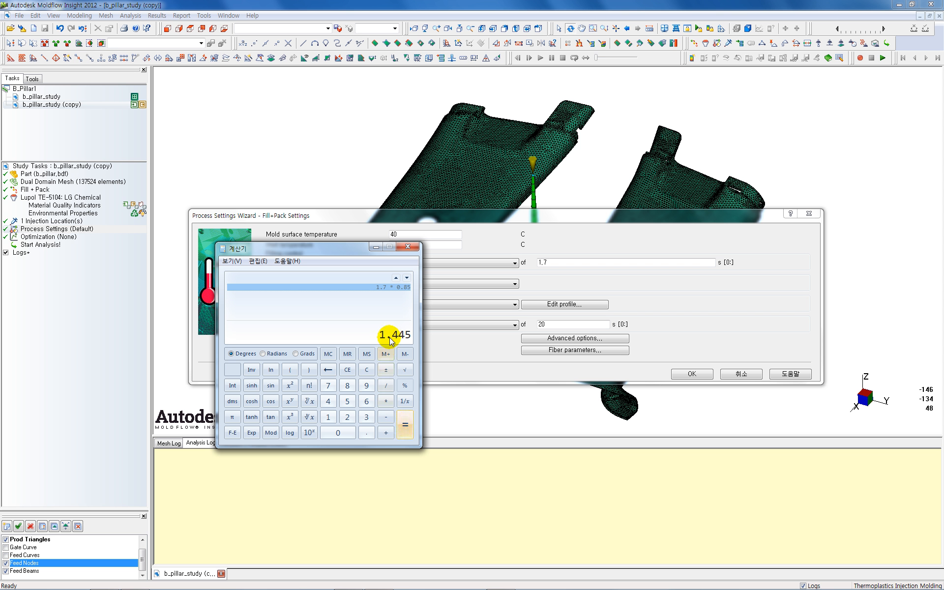
{"action": "left_click", "coordinate": [366, 370]}
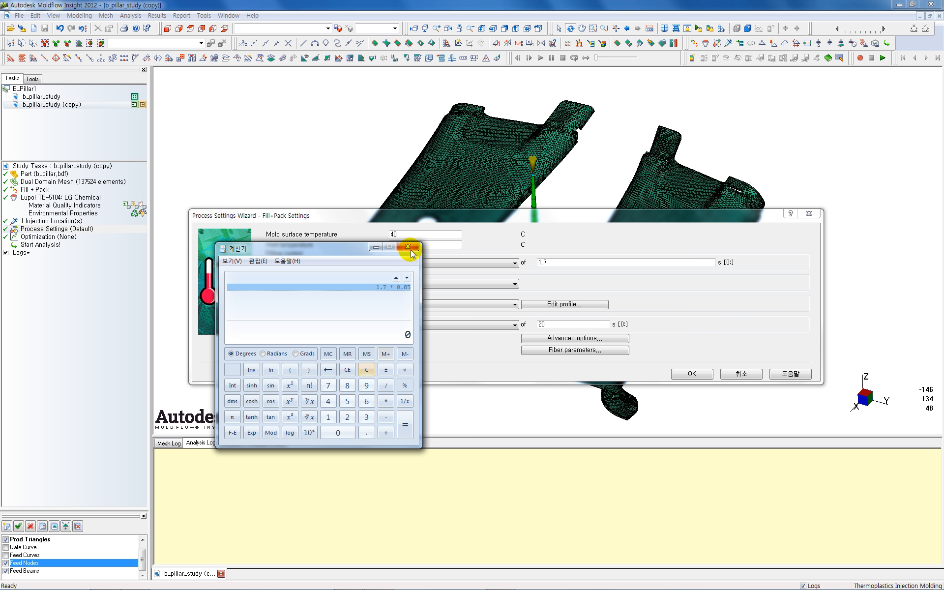
{"action": "left_click", "coordinate": [408, 246]}
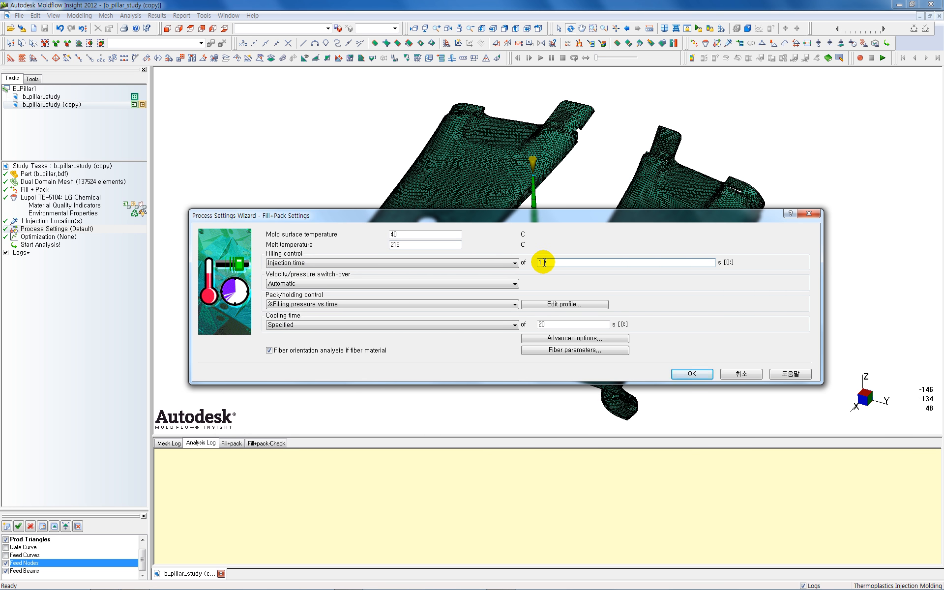
Set the injection time to 1.5 s and the velocity/pressure switch-over to By %volume filled at 99%
{"action": "left_click_drag", "start_coordinate": [544, 263], "coordinate": [550, 263]}
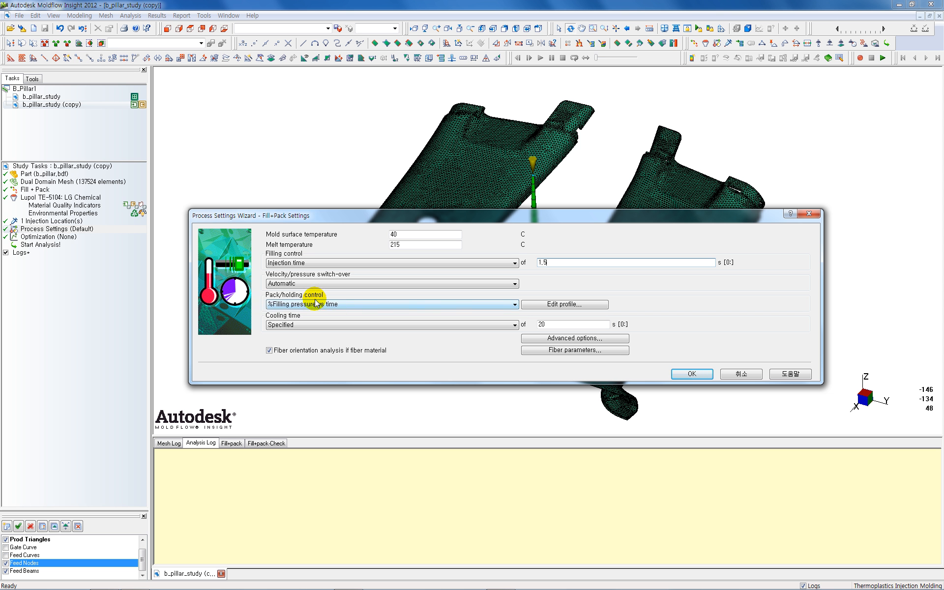
{"action": "left_click", "coordinate": [515, 284]}
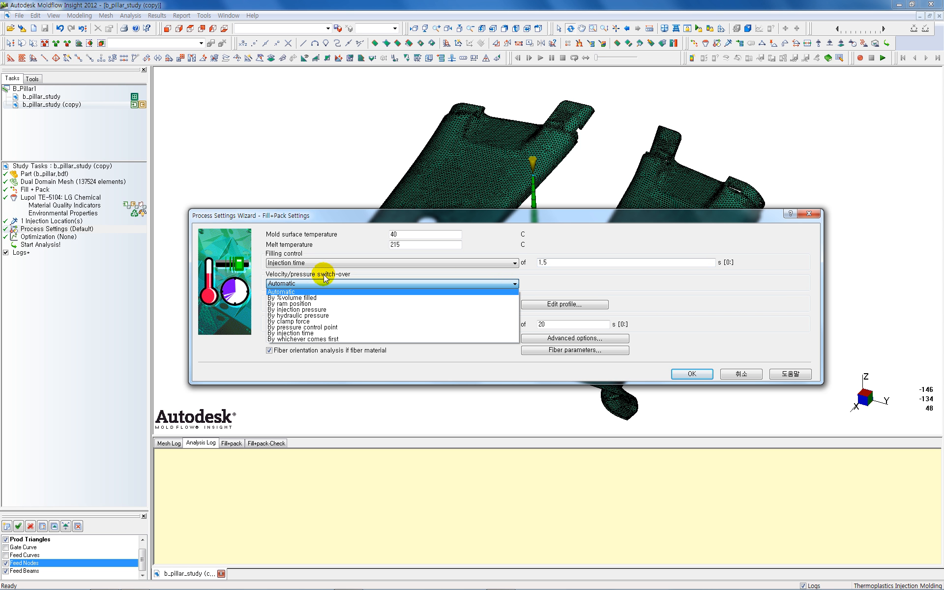
{"action": "left_click", "coordinate": [313, 298]}
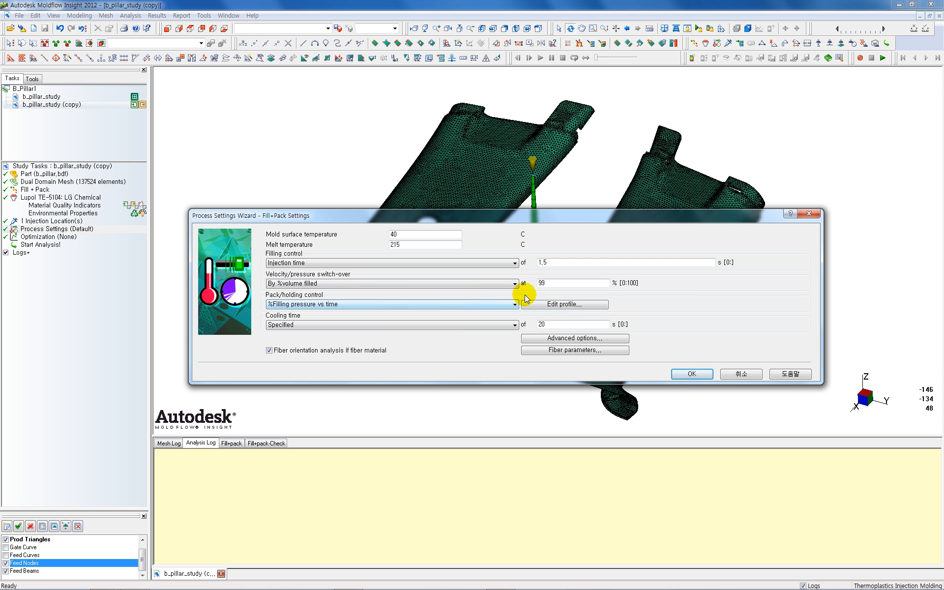
{"action": "left_click", "coordinate": [553, 284]}
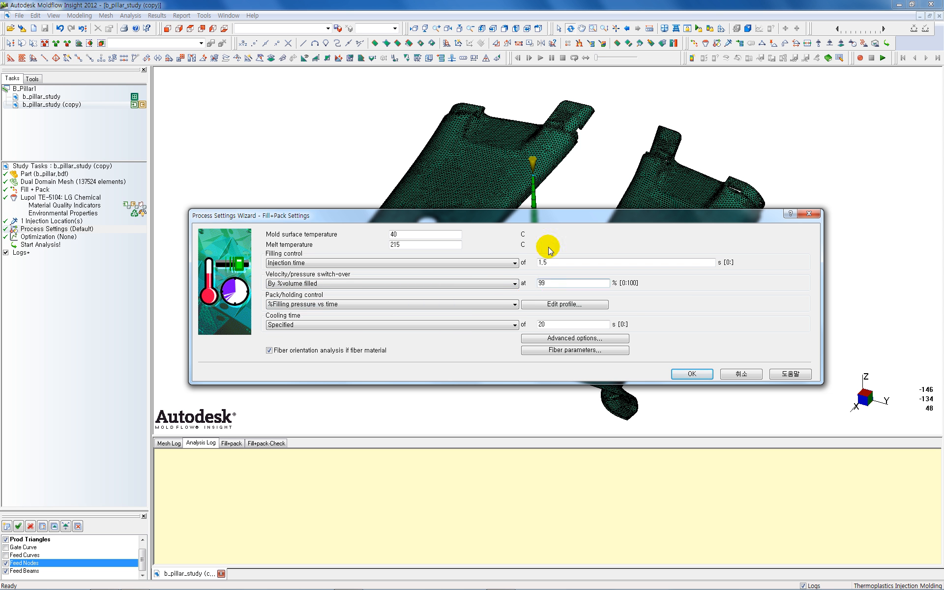
Review the %Filling pressure vs time packing profile and its plot, and accept it at 80% for 10 s
{"action": "left_click_drag", "start_coordinate": [576, 217], "coordinate": [502, 311]}
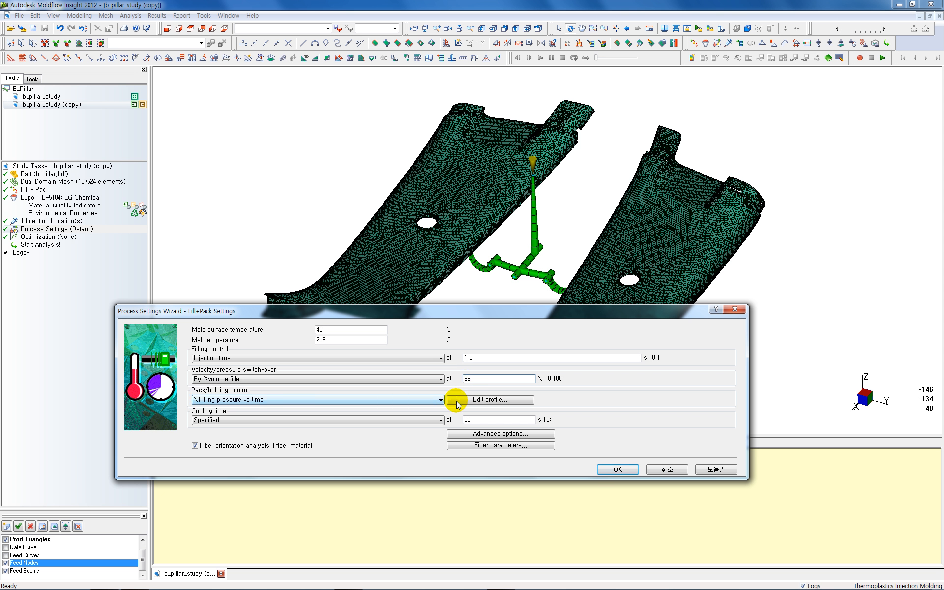
{"action": "left_click", "coordinate": [481, 401]}
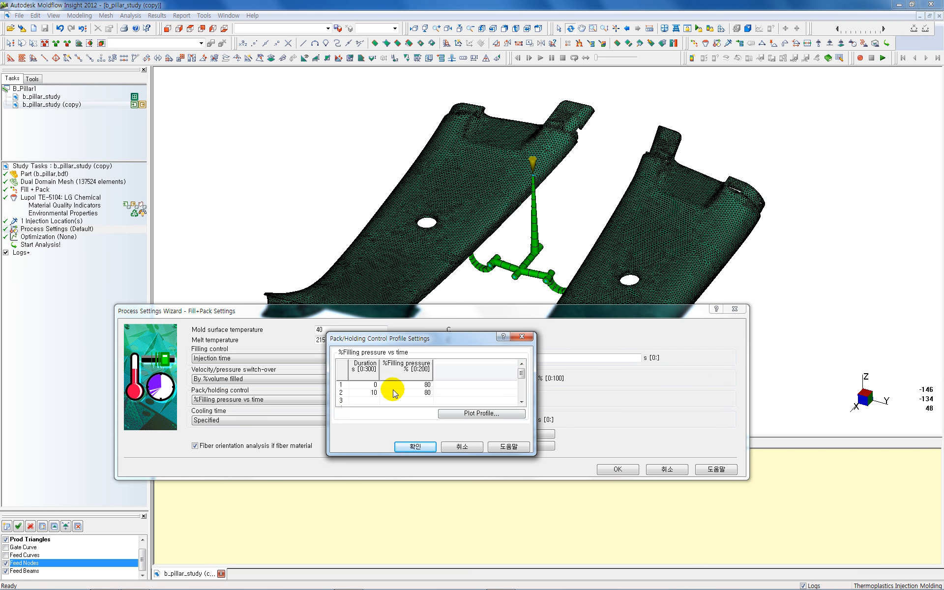
{"action": "left_click", "coordinate": [476, 417]}
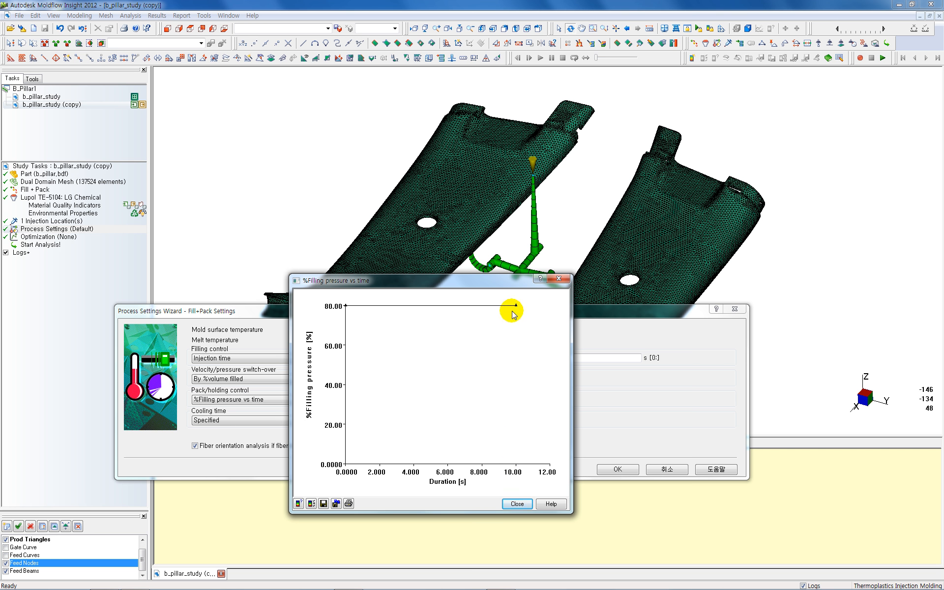
{"action": "left_click", "coordinate": [517, 505]}
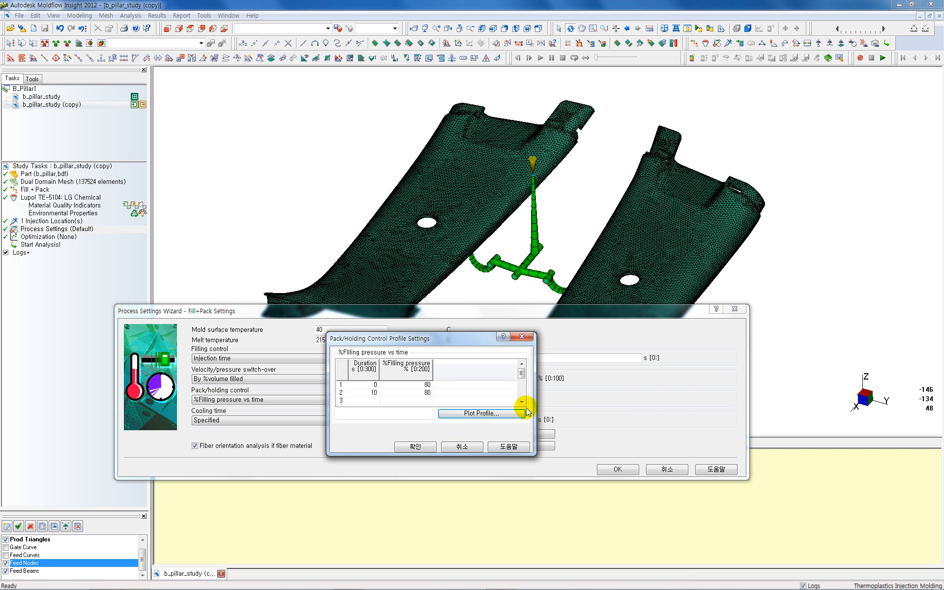
{"action": "left_click", "coordinate": [415, 447]}
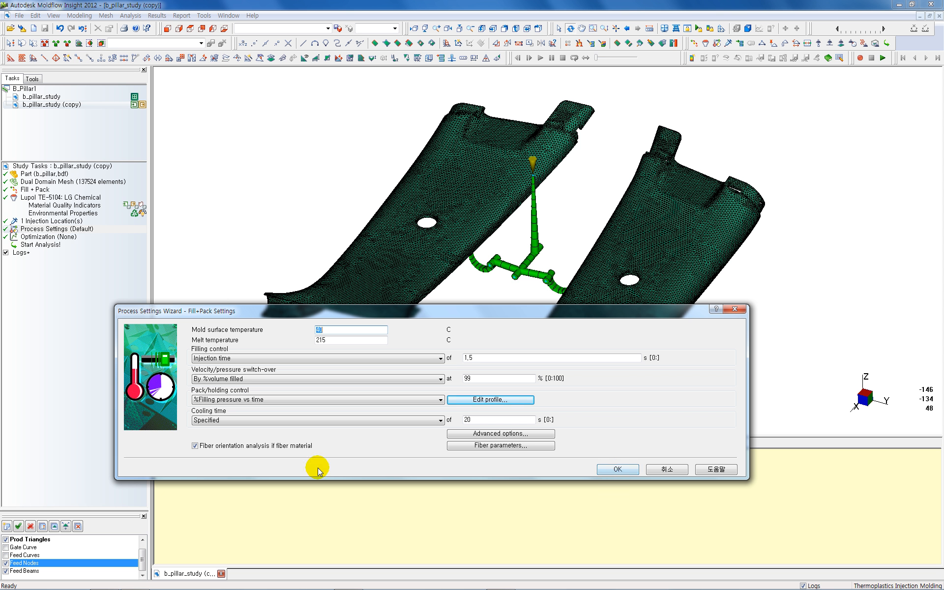
Turn off fiber orientation analysis and check the advanced solver parameters, keeping 12 laminae and the Default mold-melt HTC option
{"action": "left_click", "coordinate": [195, 446]}
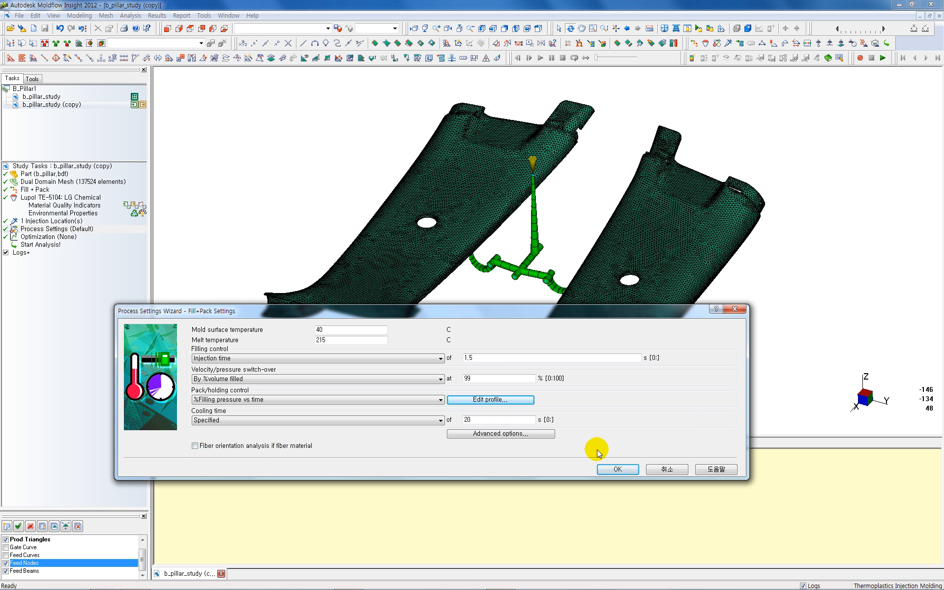
{"action": "left_click", "coordinate": [525, 434]}
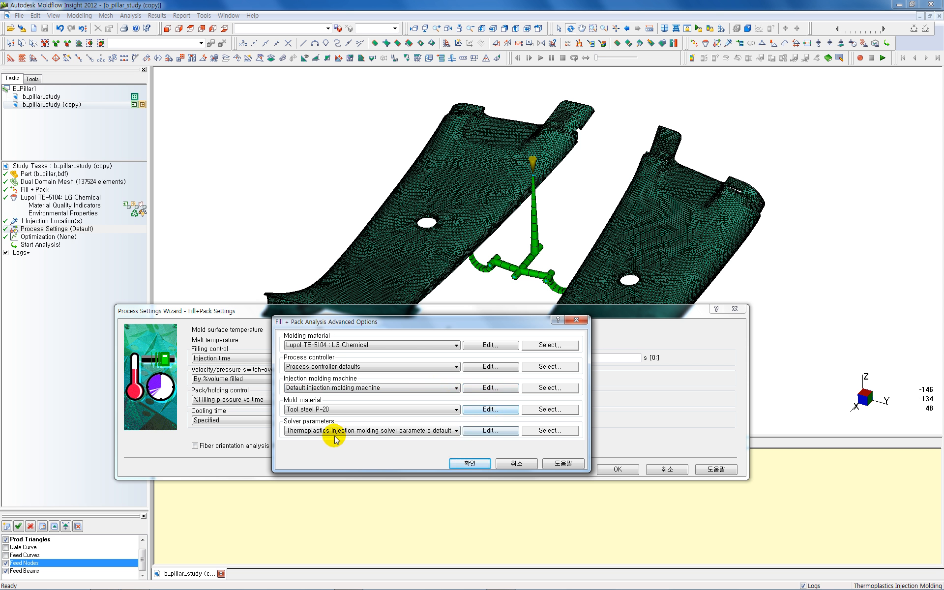
{"action": "left_click", "coordinate": [481, 430]}
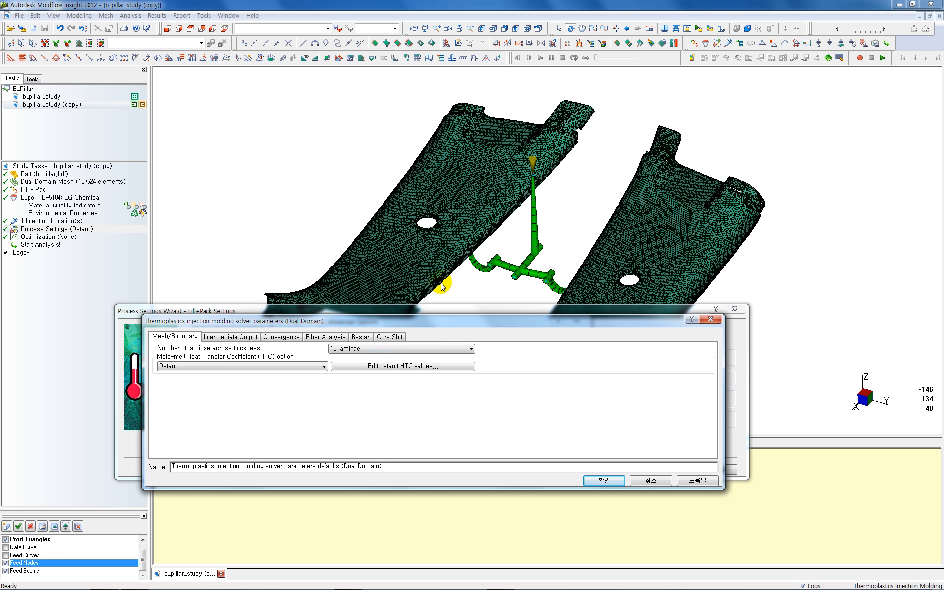
{"action": "left_click", "coordinate": [471, 348]}
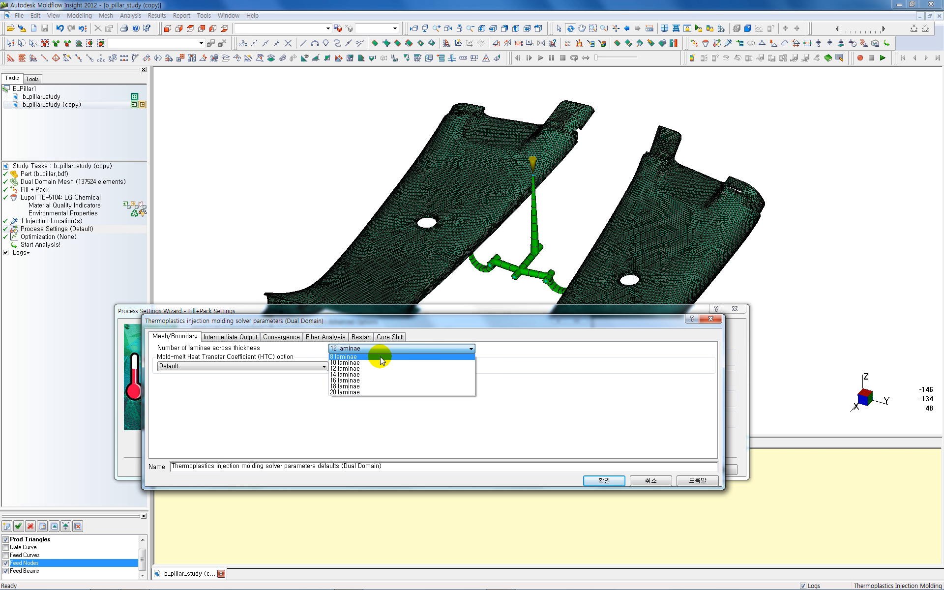
{"action": "left_click", "coordinate": [342, 369]}
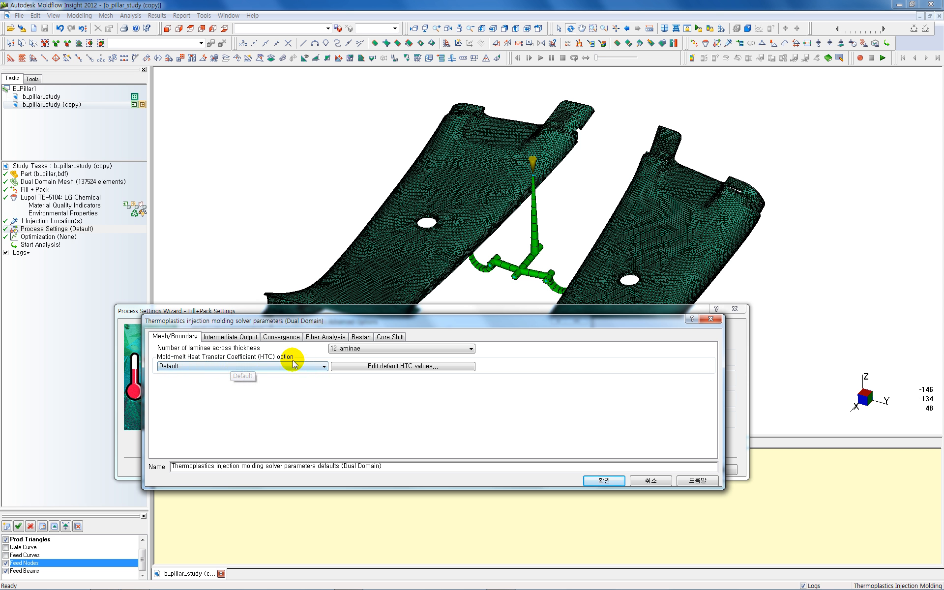
{"action": "left_click", "coordinate": [324, 368]}
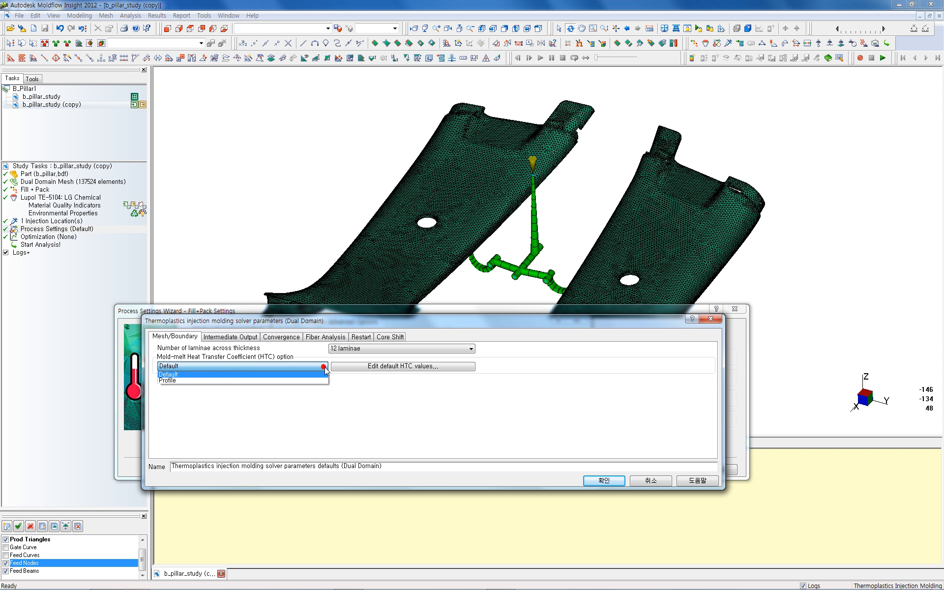
{"action": "left_click", "coordinate": [346, 385]}
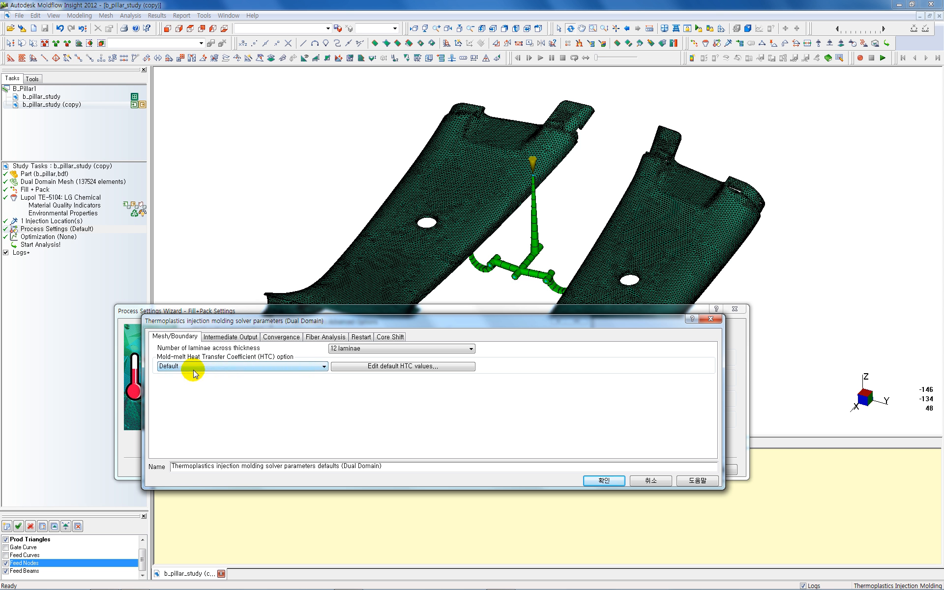
Review the solver's intermediate output, convergence, fiber, restart and core shift parameters, and accept all the process settings
{"action": "left_click", "coordinate": [235, 339]}
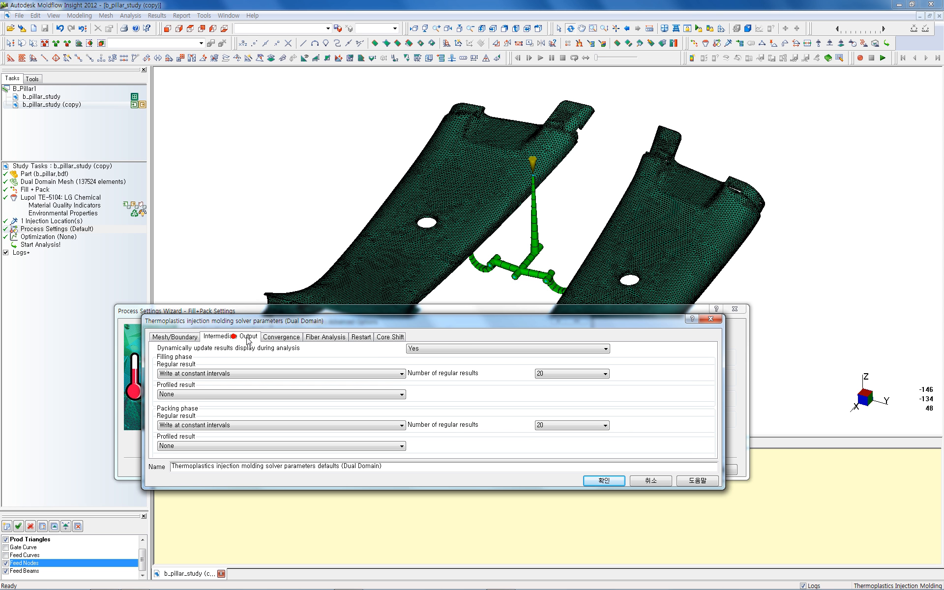
{"action": "left_click", "coordinate": [280, 338]}
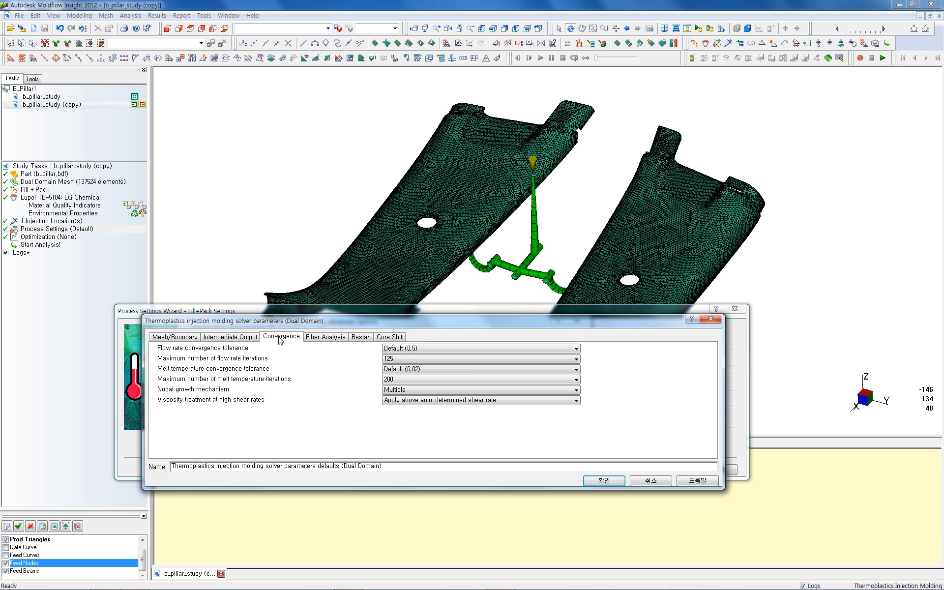
{"action": "left_click", "coordinate": [317, 338]}
{"action": "left_click", "coordinate": [358, 340]}
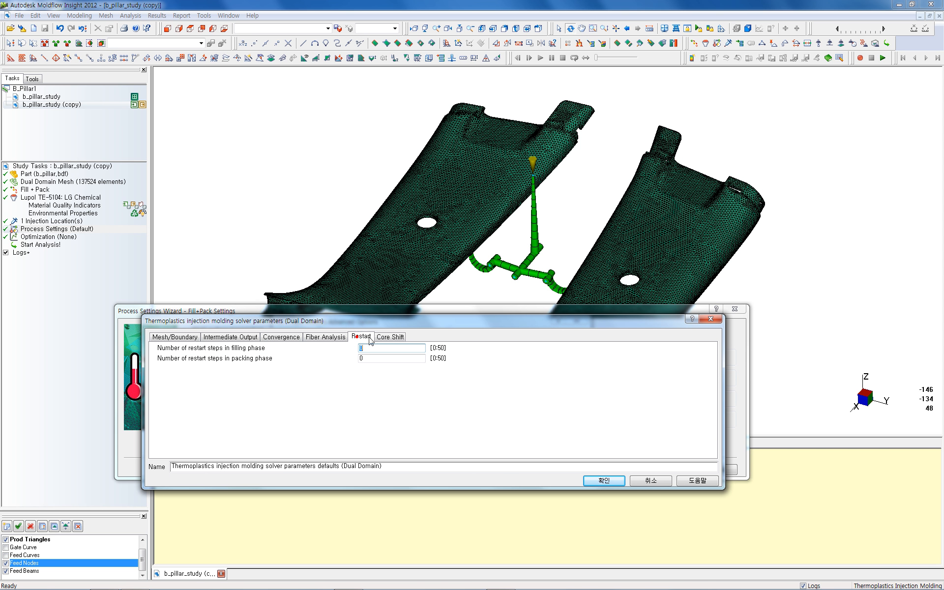
{"action": "left_click", "coordinate": [384, 339]}
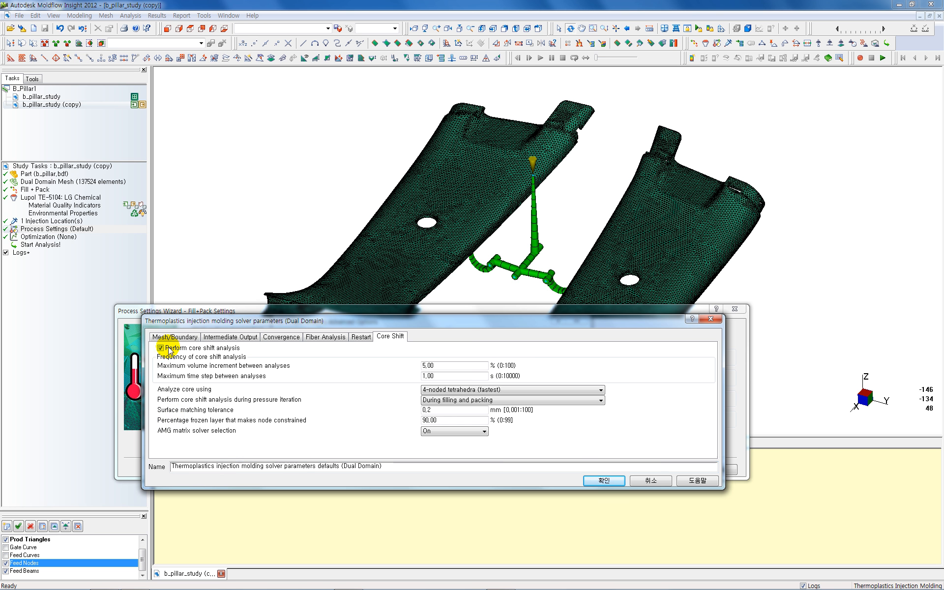
{"action": "left_click", "coordinate": [604, 480]}
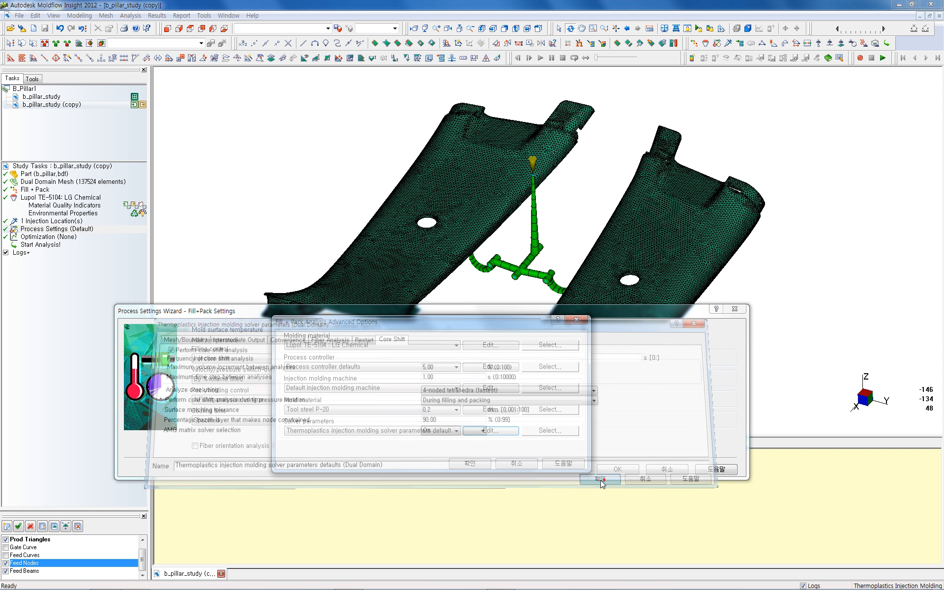
{"action": "left_click", "coordinate": [462, 463]}
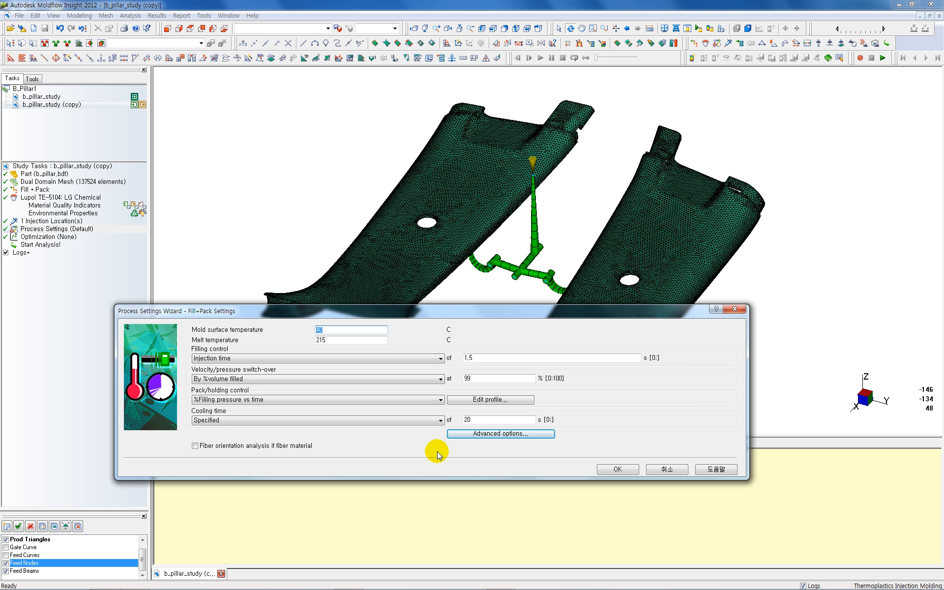
{"action": "left_click", "coordinate": [618, 469]}
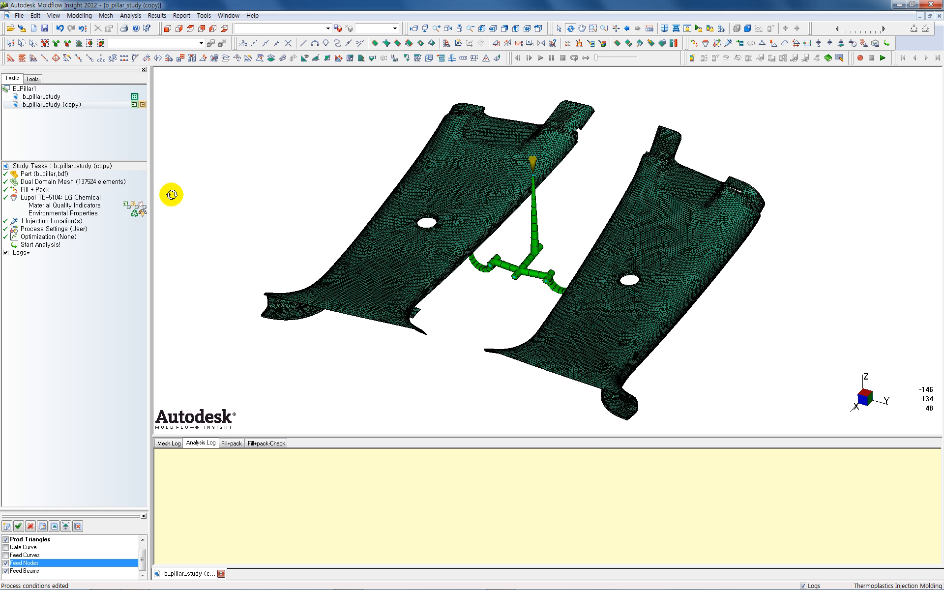
Start the Fill + Pack analysis of the copied study with the Run the analysis only option
{"action": "left_click", "coordinate": [42, 245]}
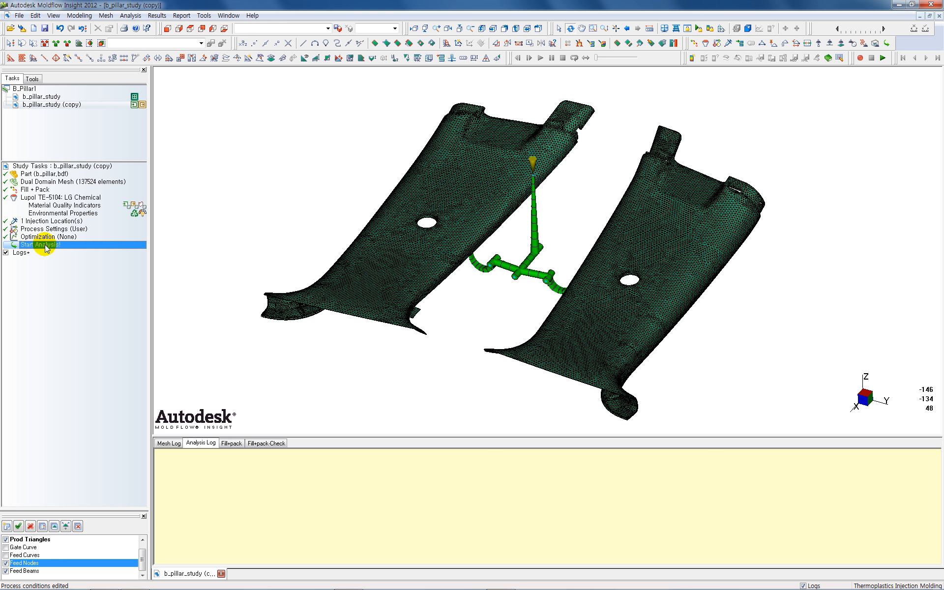
{"action": "double_click", "coordinate": [44, 245]}
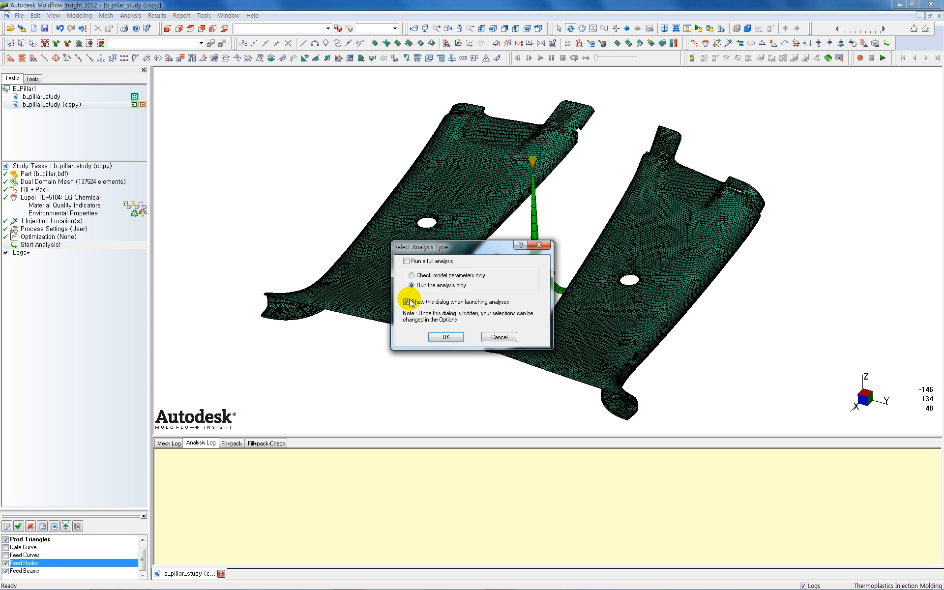
{"action": "left_click", "coordinate": [447, 338]}
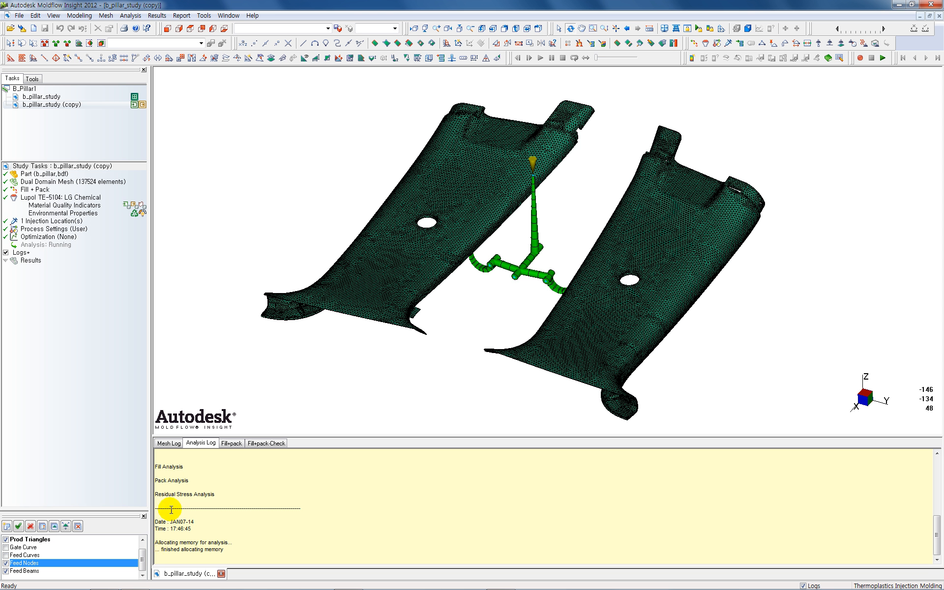
Read through the running analysis log, from the core shift and cooling notes to the filling phase table
{"action": "scroll", "coordinate": [215, 498], "scroll_direction": "up", "scroll_amount": 2}
{"action": "scroll", "coordinate": [215, 498], "scroll_direction": "down", "scroll_amount": 1}
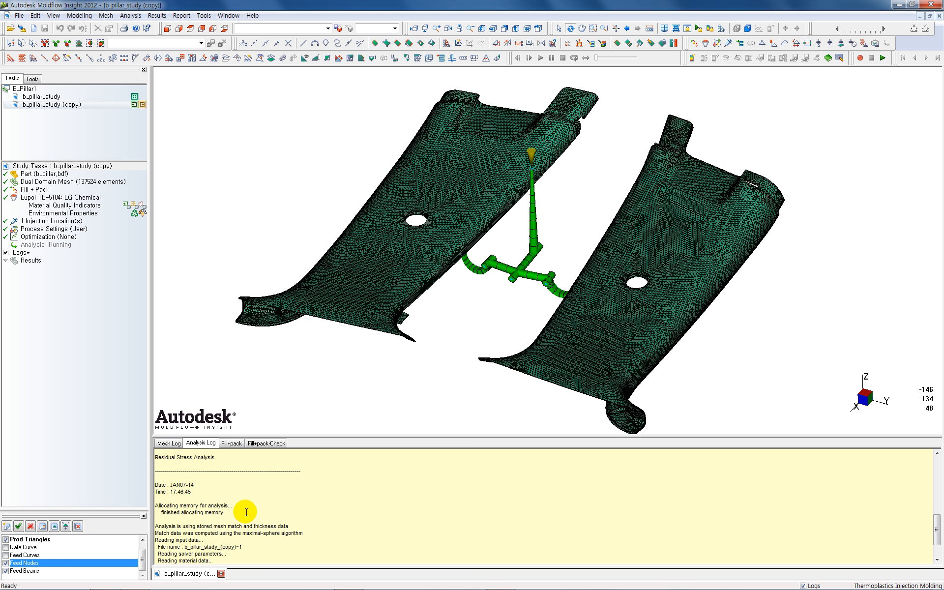
{"action": "scroll", "coordinate": [246, 512], "scroll_direction": "up", "scroll_amount": 4}
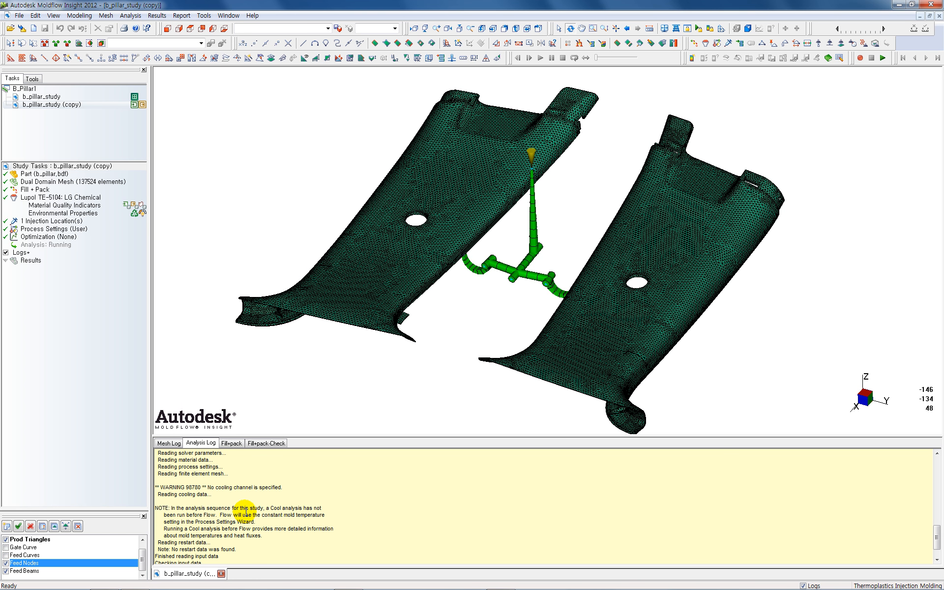
{"action": "scroll", "coordinate": [246, 512], "scroll_direction": "up", "scroll_amount": 12}
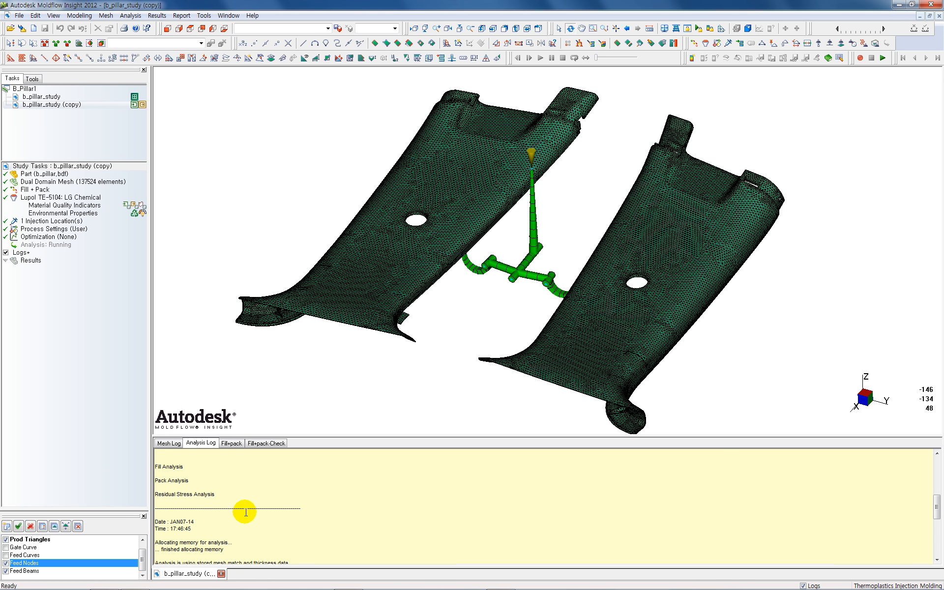
{"action": "scroll", "coordinate": [246, 512], "scroll_direction": "down", "scroll_amount": 1}
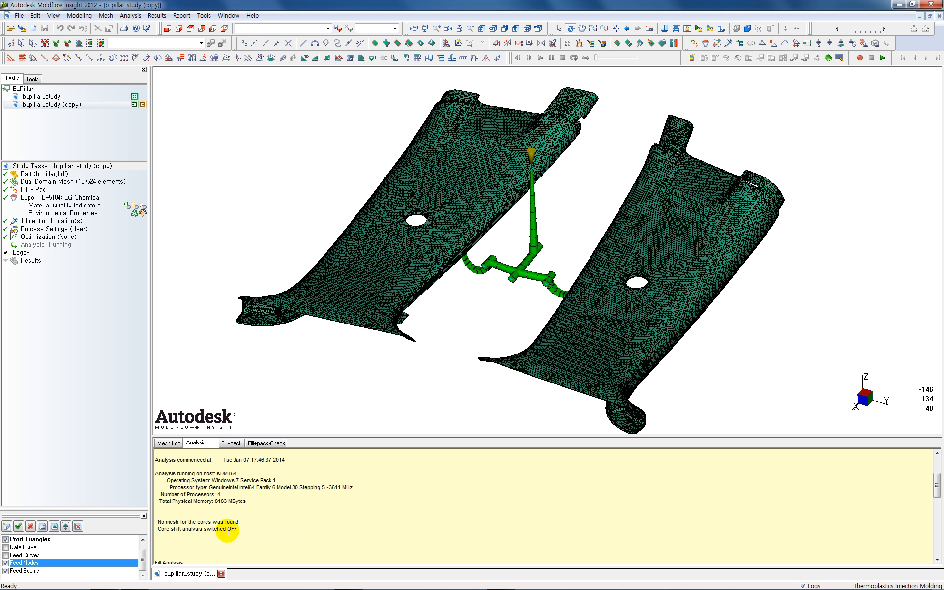
{"action": "scroll", "coordinate": [239, 528], "scroll_direction": "down", "scroll_amount": 12}
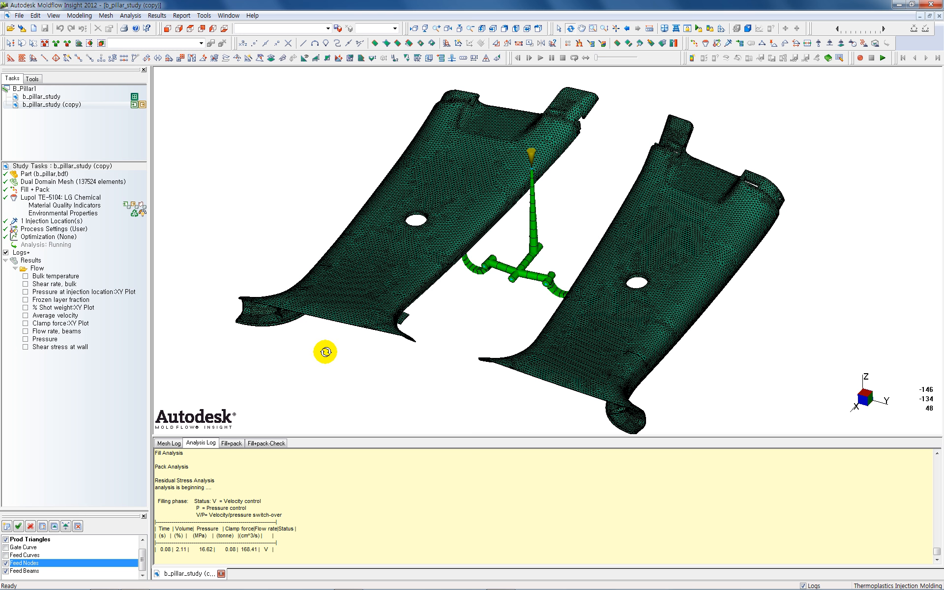
Display the intermediate Pressure result and inspect it on the front and back of both B-pillar parts
{"action": "mouse_move", "coordinate": [325, 352]}
{"action": "left_mouse_down"}
{"action": "mouse_move", "coordinate": [320, 361]}
{"action": "mouse_move", "coordinate": [320, 333]}
{"action": "mouse_move", "coordinate": [359, 345]}
{"action": "mouse_move", "coordinate": [335, 352]}
{"action": "left_mouse_up"}
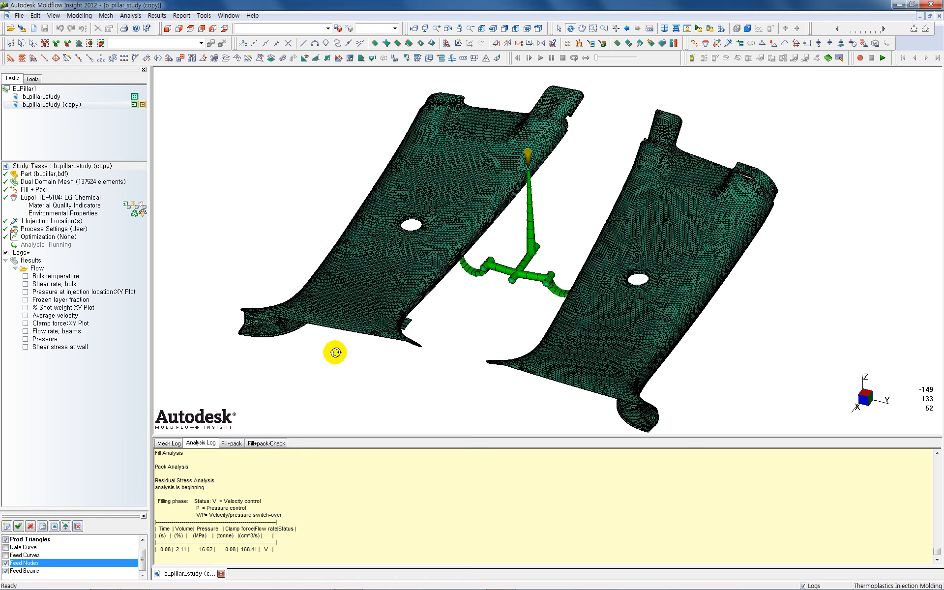
{"action": "right_click_drag", "start_coordinate": [434, 349], "coordinate": [404, 357]}
{"action": "left_click_drag", "start_coordinate": [404, 357], "coordinate": [472, 368]}
{"action": "mouse_move", "coordinate": [435, 350]}
{"action": "left_mouse_down"}
{"action": "mouse_move", "coordinate": [467, 354]}
{"action": "mouse_move", "coordinate": [446, 355]}
{"action": "mouse_move", "coordinate": [439, 341]}
{"action": "mouse_move", "coordinate": [455, 333]}
{"action": "mouse_move", "coordinate": [445, 340]}
{"action": "left_mouse_up"}
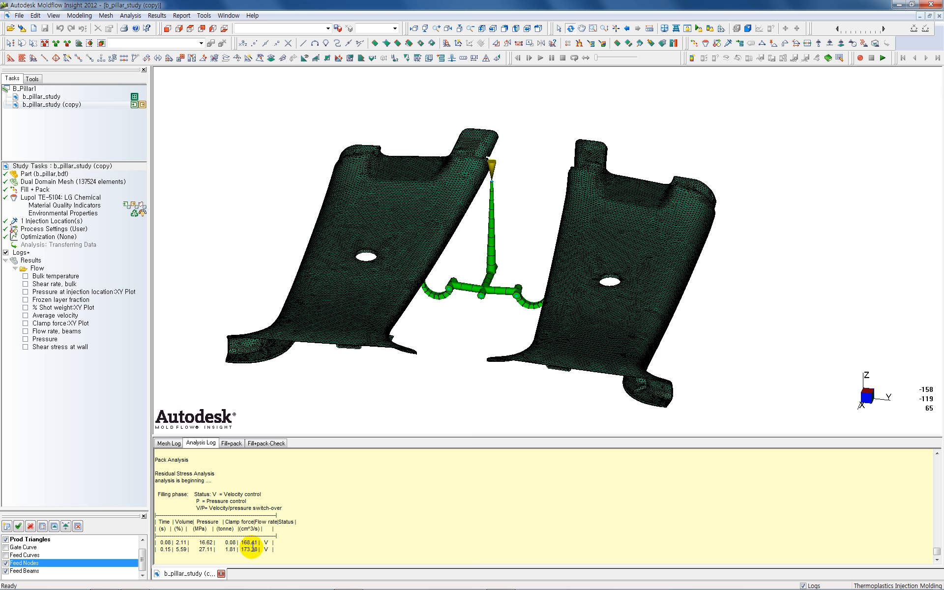
{"action": "left_click_drag", "start_coordinate": [447, 360], "coordinate": [459, 164]}
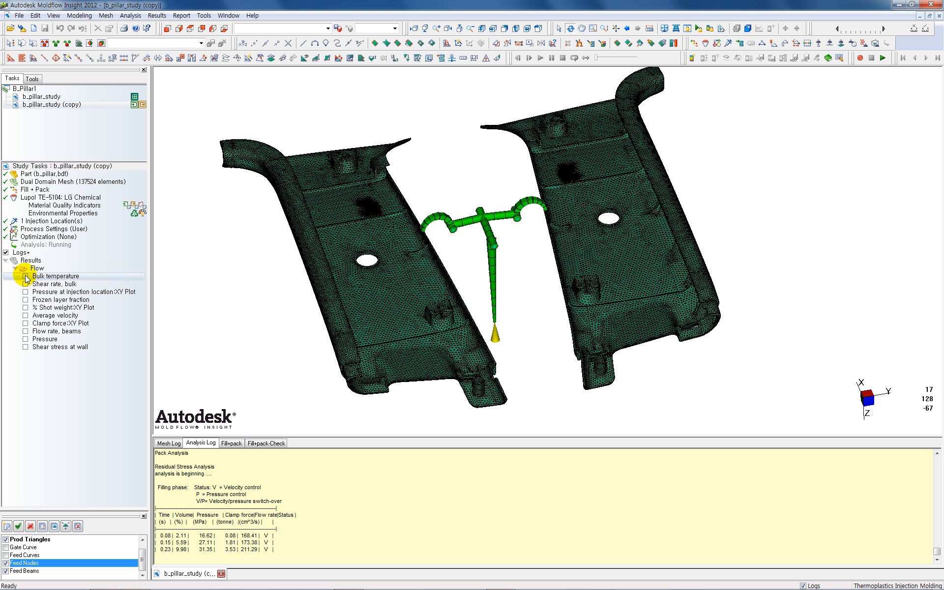
{"action": "left_click", "coordinate": [26, 339]}
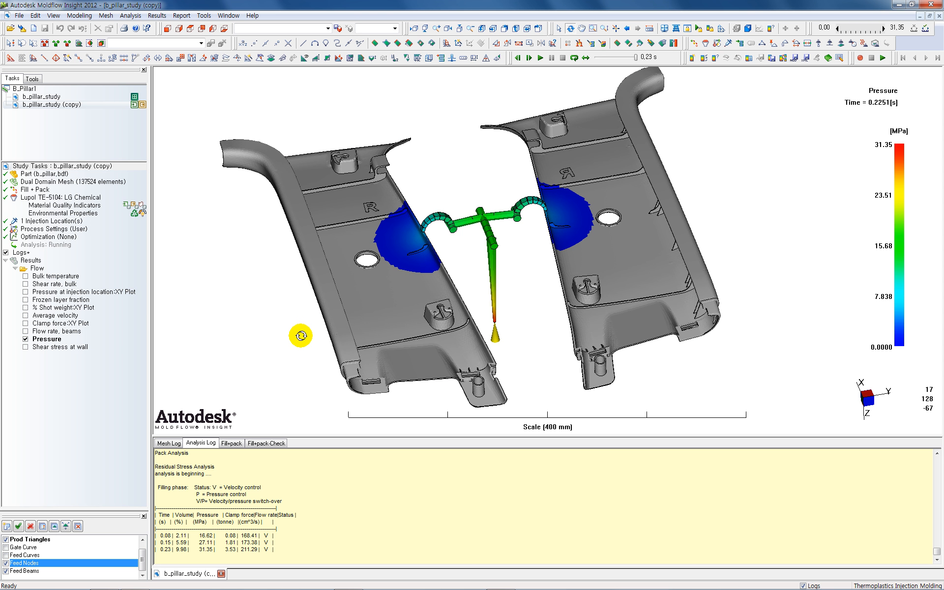
{"action": "left_click_drag", "start_coordinate": [301, 335], "coordinate": [249, 327]}
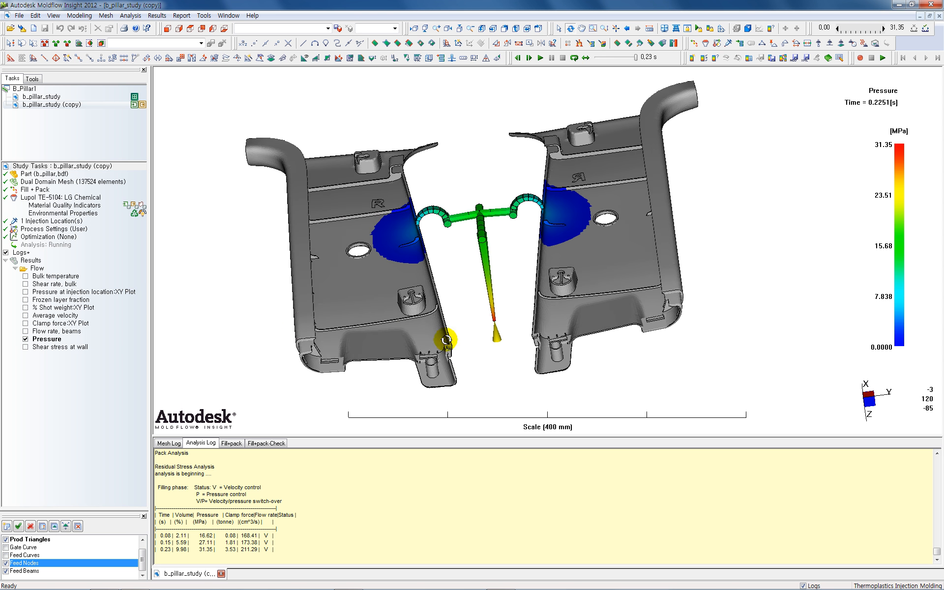
{"action": "left_click_drag", "start_coordinate": [498, 362], "coordinate": [428, 216]}
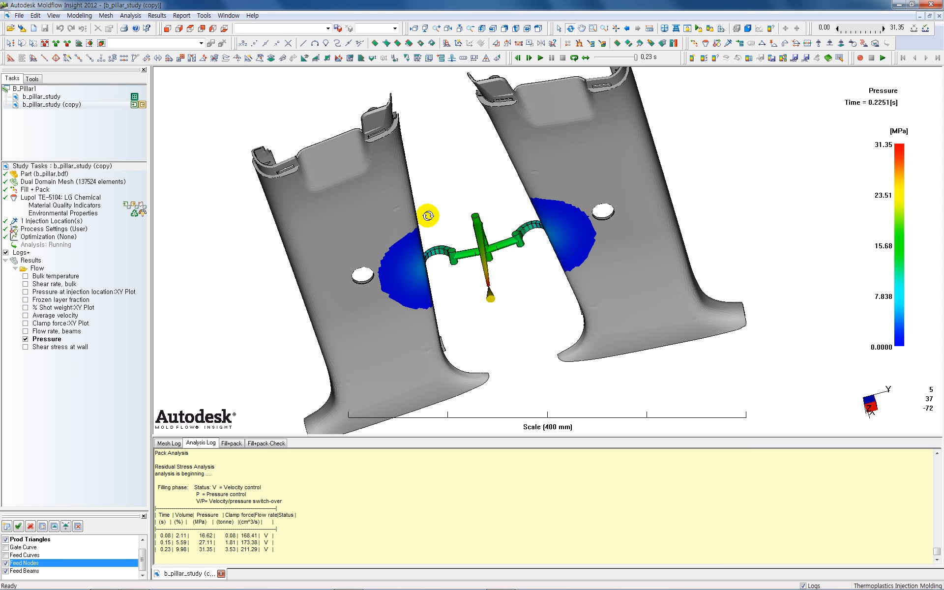
Hide the Pressure result and display it again to examine the melt spread around both gates
{"action": "left_click", "coordinate": [25, 338]}
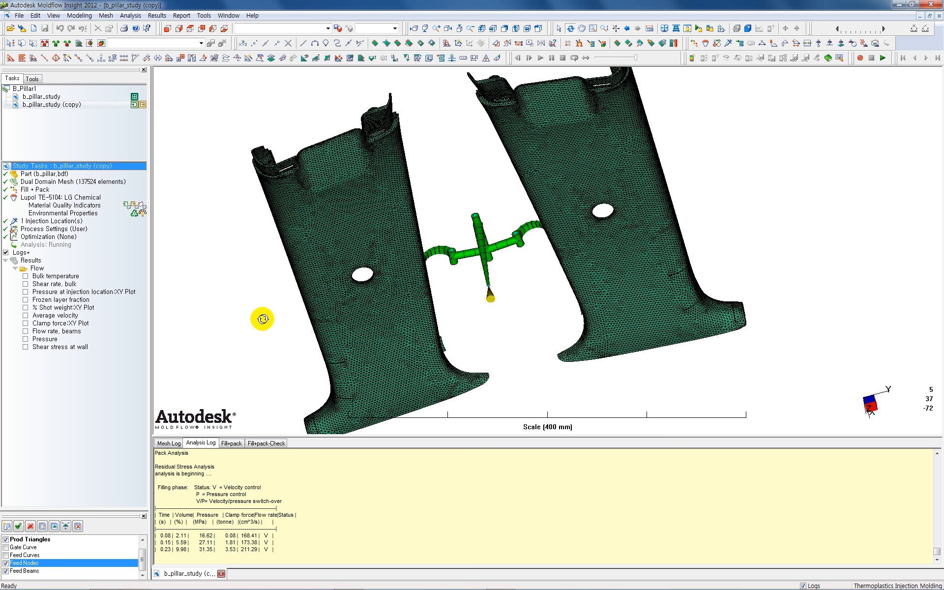
{"action": "left_click_drag", "start_coordinate": [262, 331], "coordinate": [213, 281]}
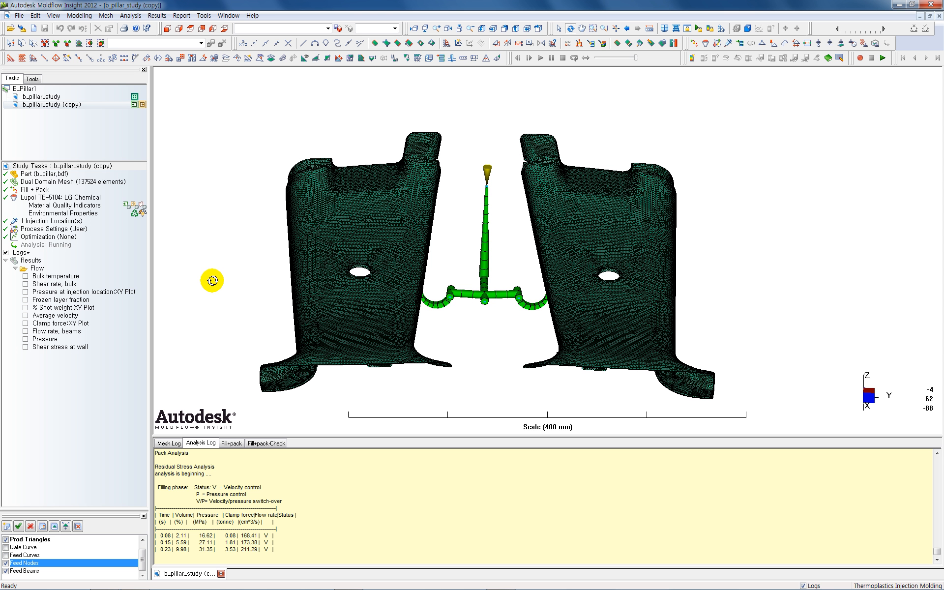
{"action": "left_click", "coordinate": [23, 339]}
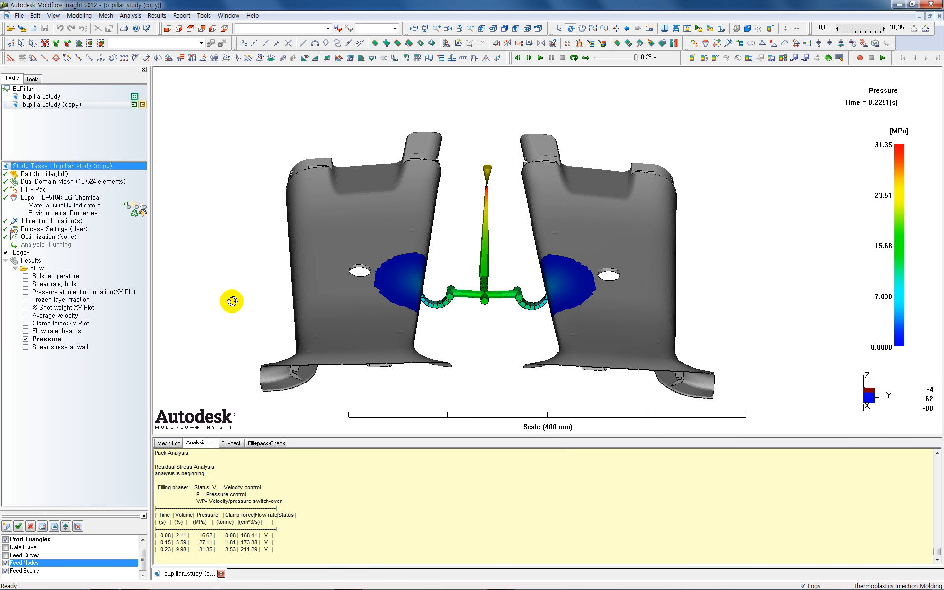
{"action": "left_click_drag", "start_coordinate": [232, 299], "coordinate": [329, 215]}
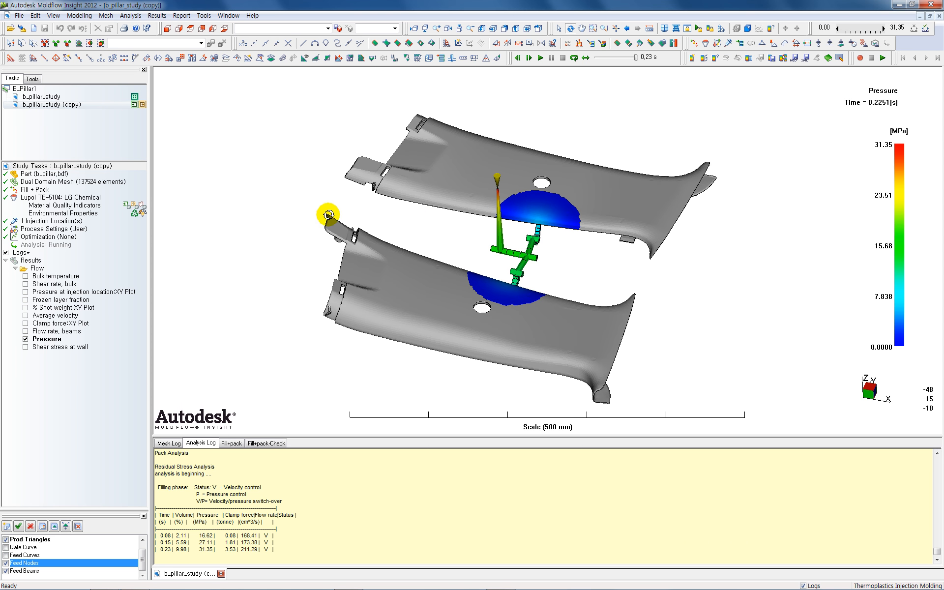